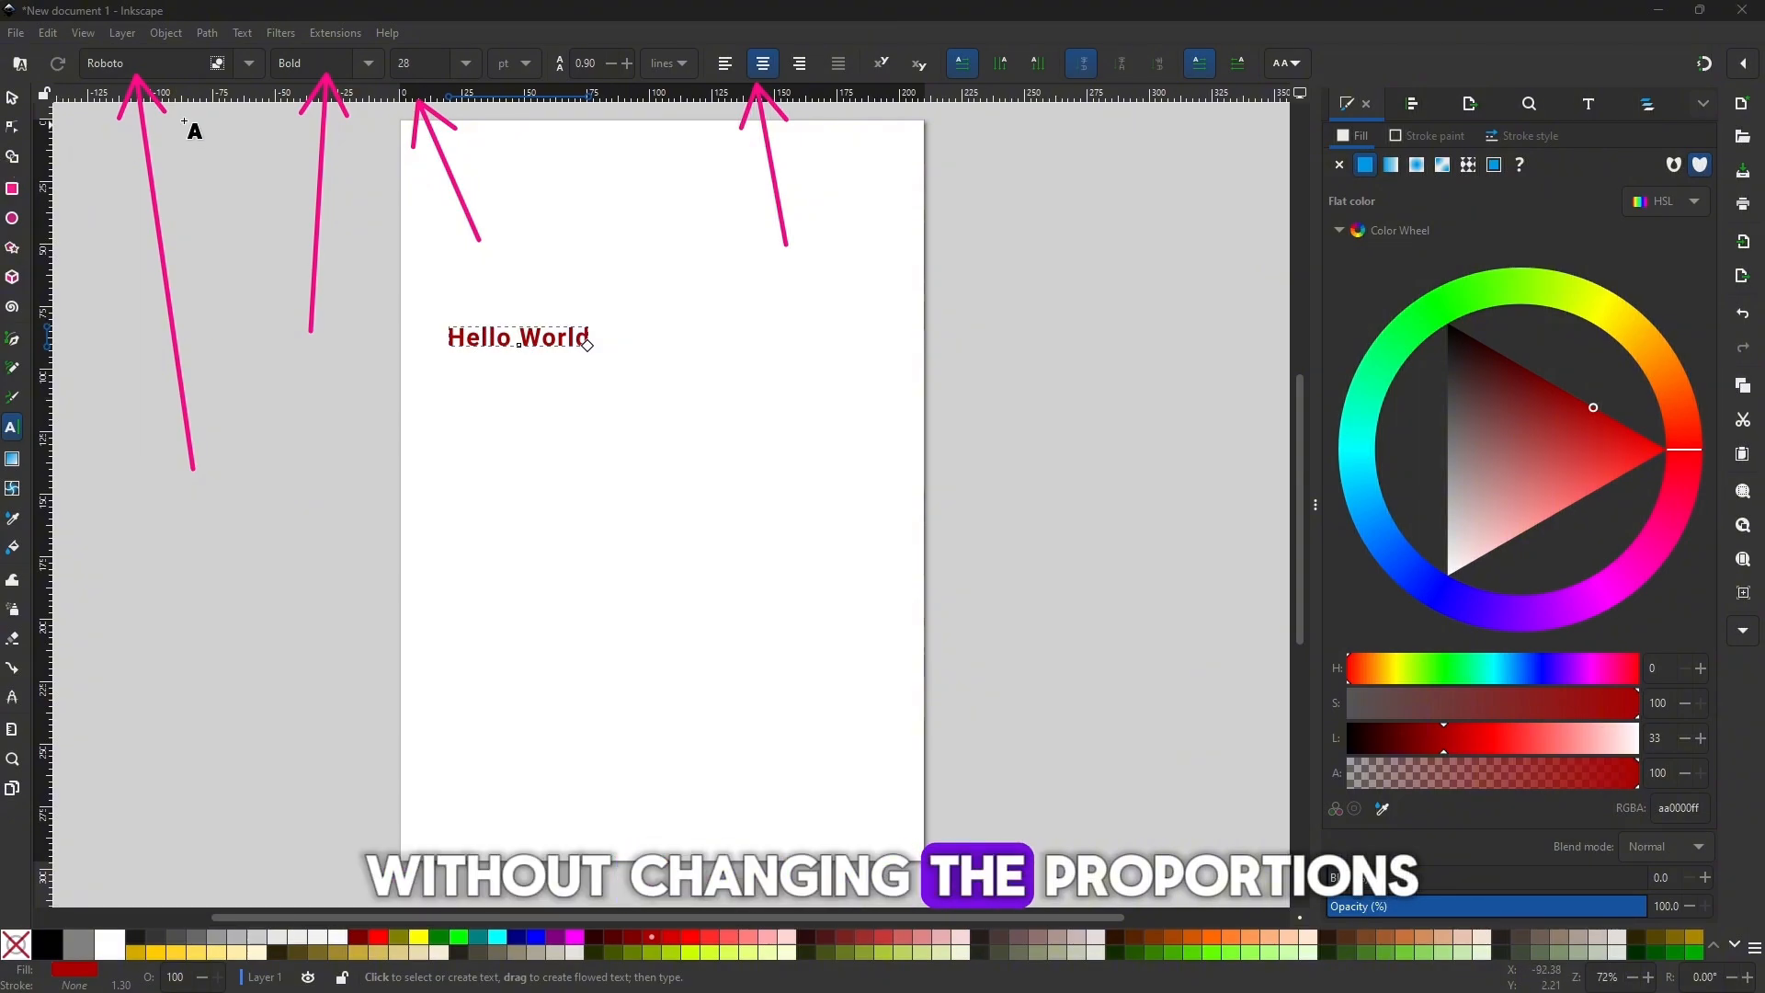
Scale the Hello World text up proportionally to about 130 mm wide.
{"action": "left_click", "coordinate": [12, 97]}
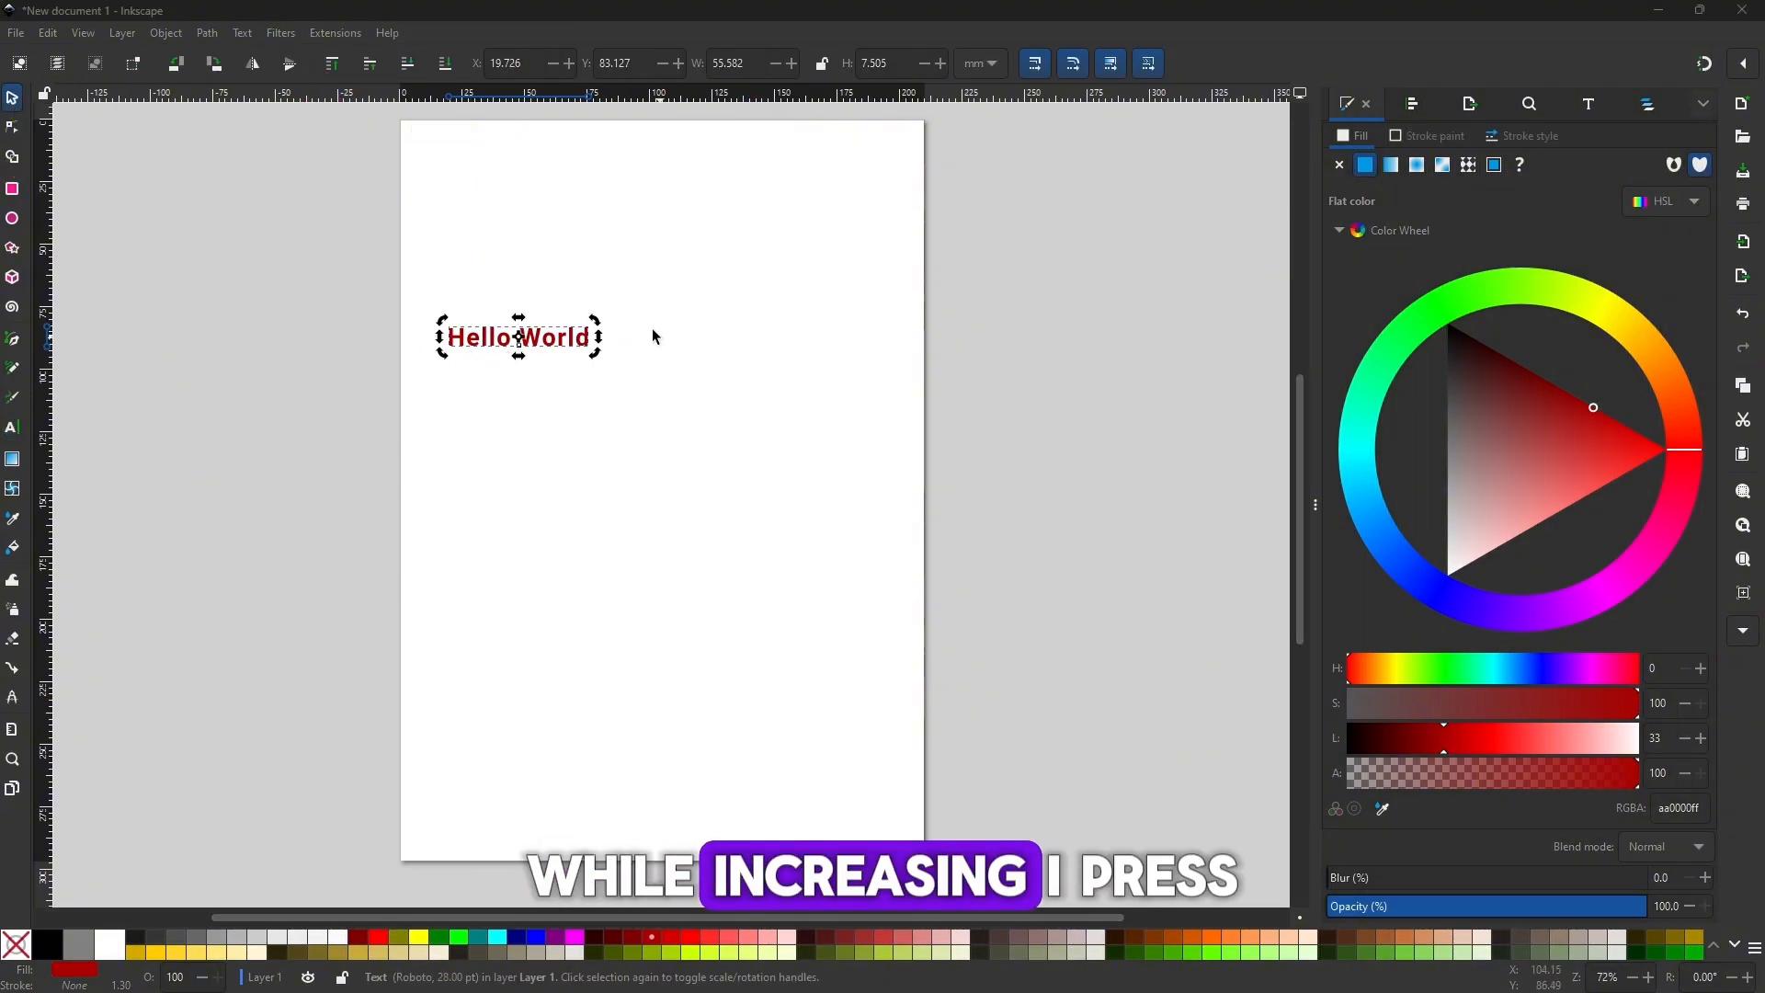
{"action": "left_click", "coordinate": [505, 352]}
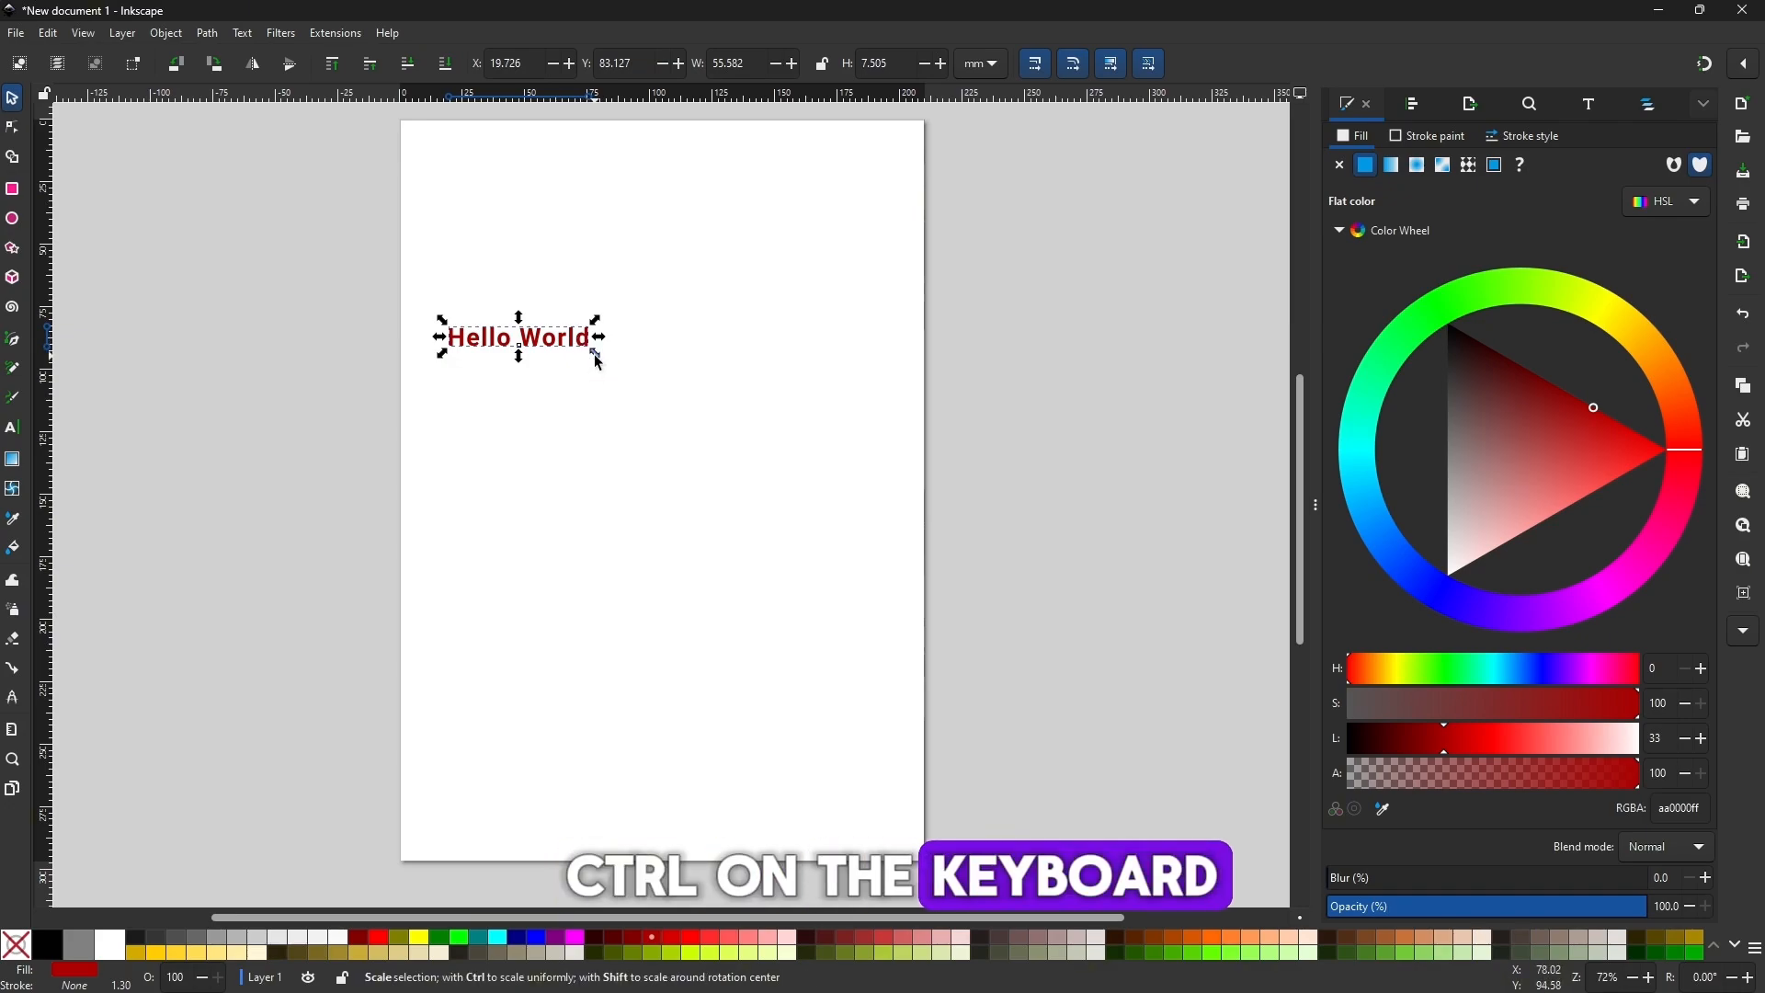
{"action": "left_click_drag", "start_coordinate": [598, 361], "coordinate": [793, 505]}
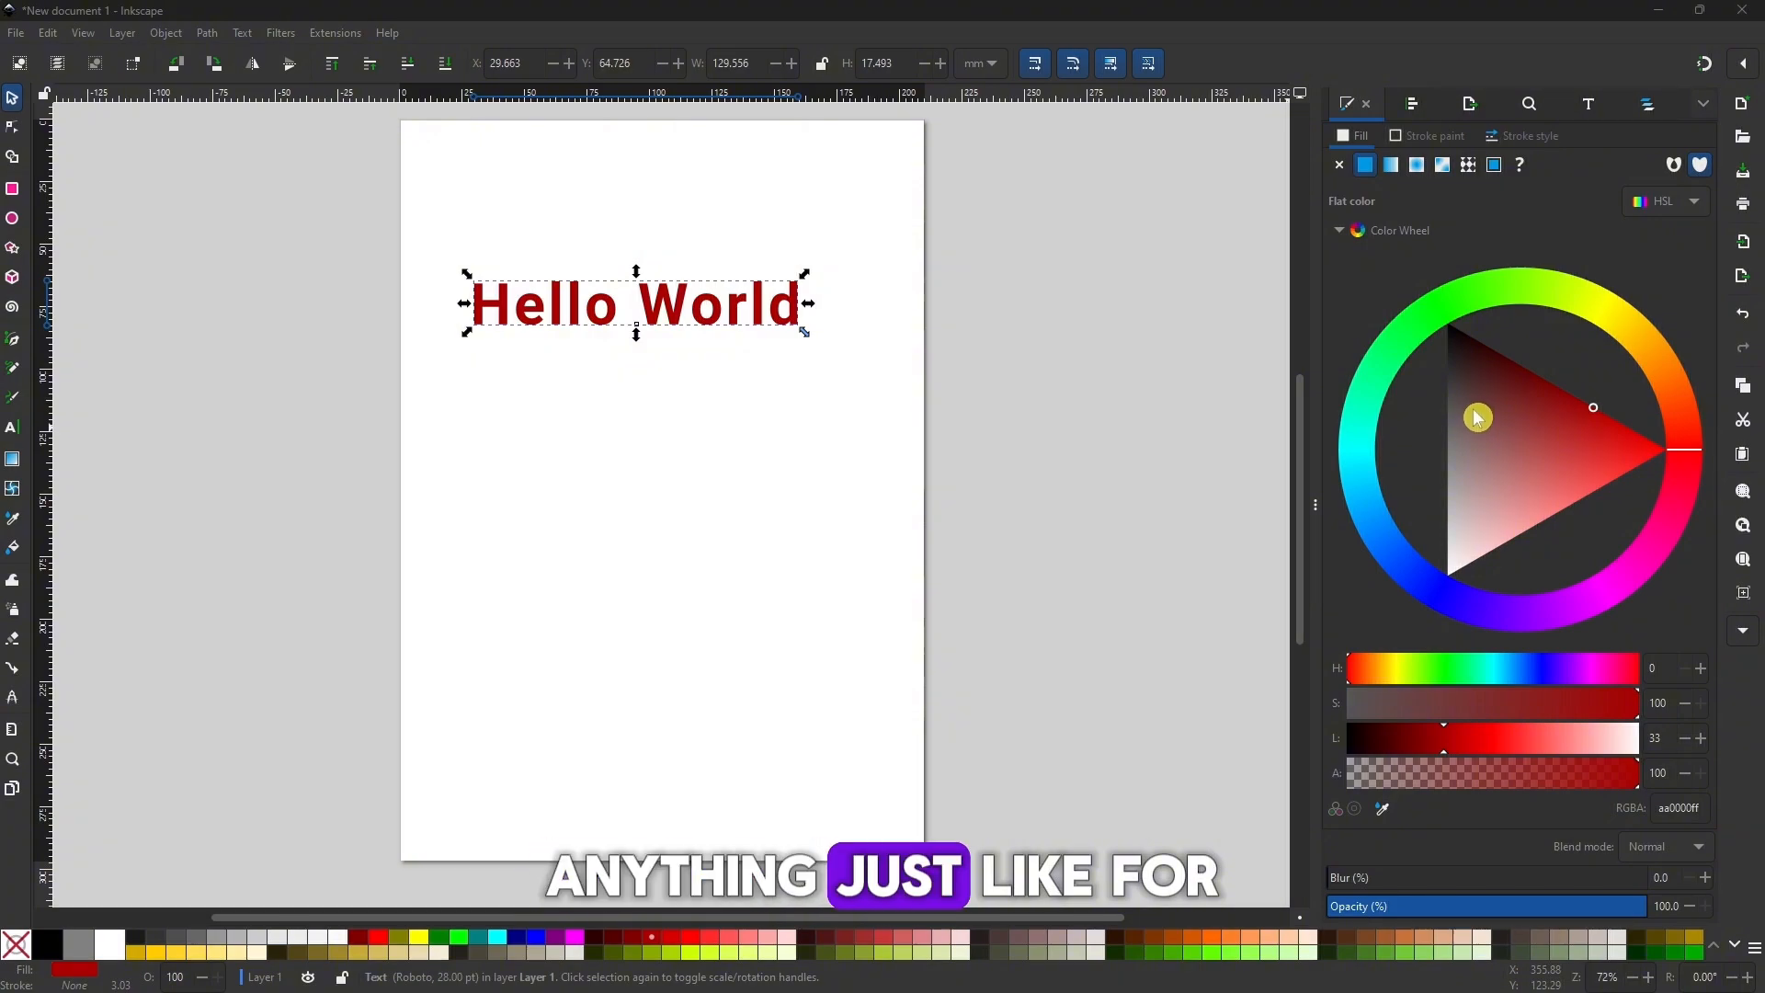
Change the fill of the Hello World text to green, 47b229ff.
{"action": "left_click", "coordinate": [1477, 302]}
{"action": "left_click", "coordinate": [1521, 407]}
{"action": "left_click_drag", "start_coordinate": [1533, 423], "coordinate": [1491, 413]}
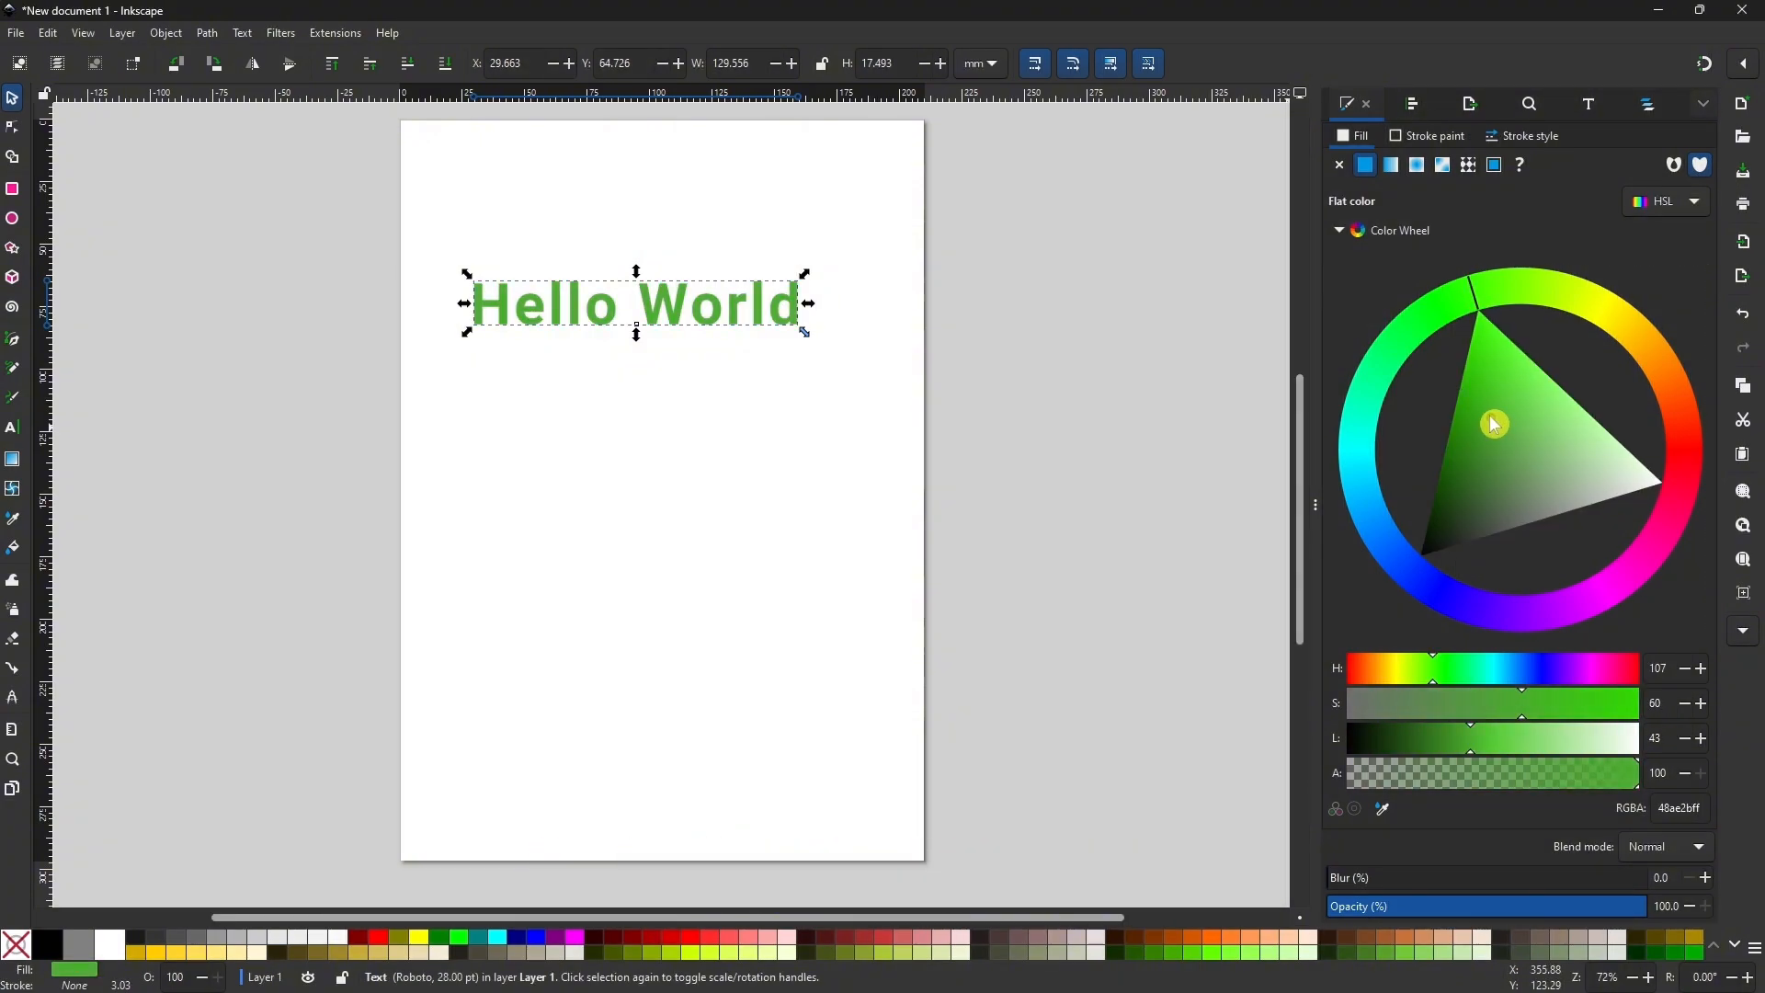
Apply a horizontal linear gradient across the Hello World text, from the green to an opaque blue end stop, 476af7ff.
{"action": "left_click", "coordinate": [12, 459]}
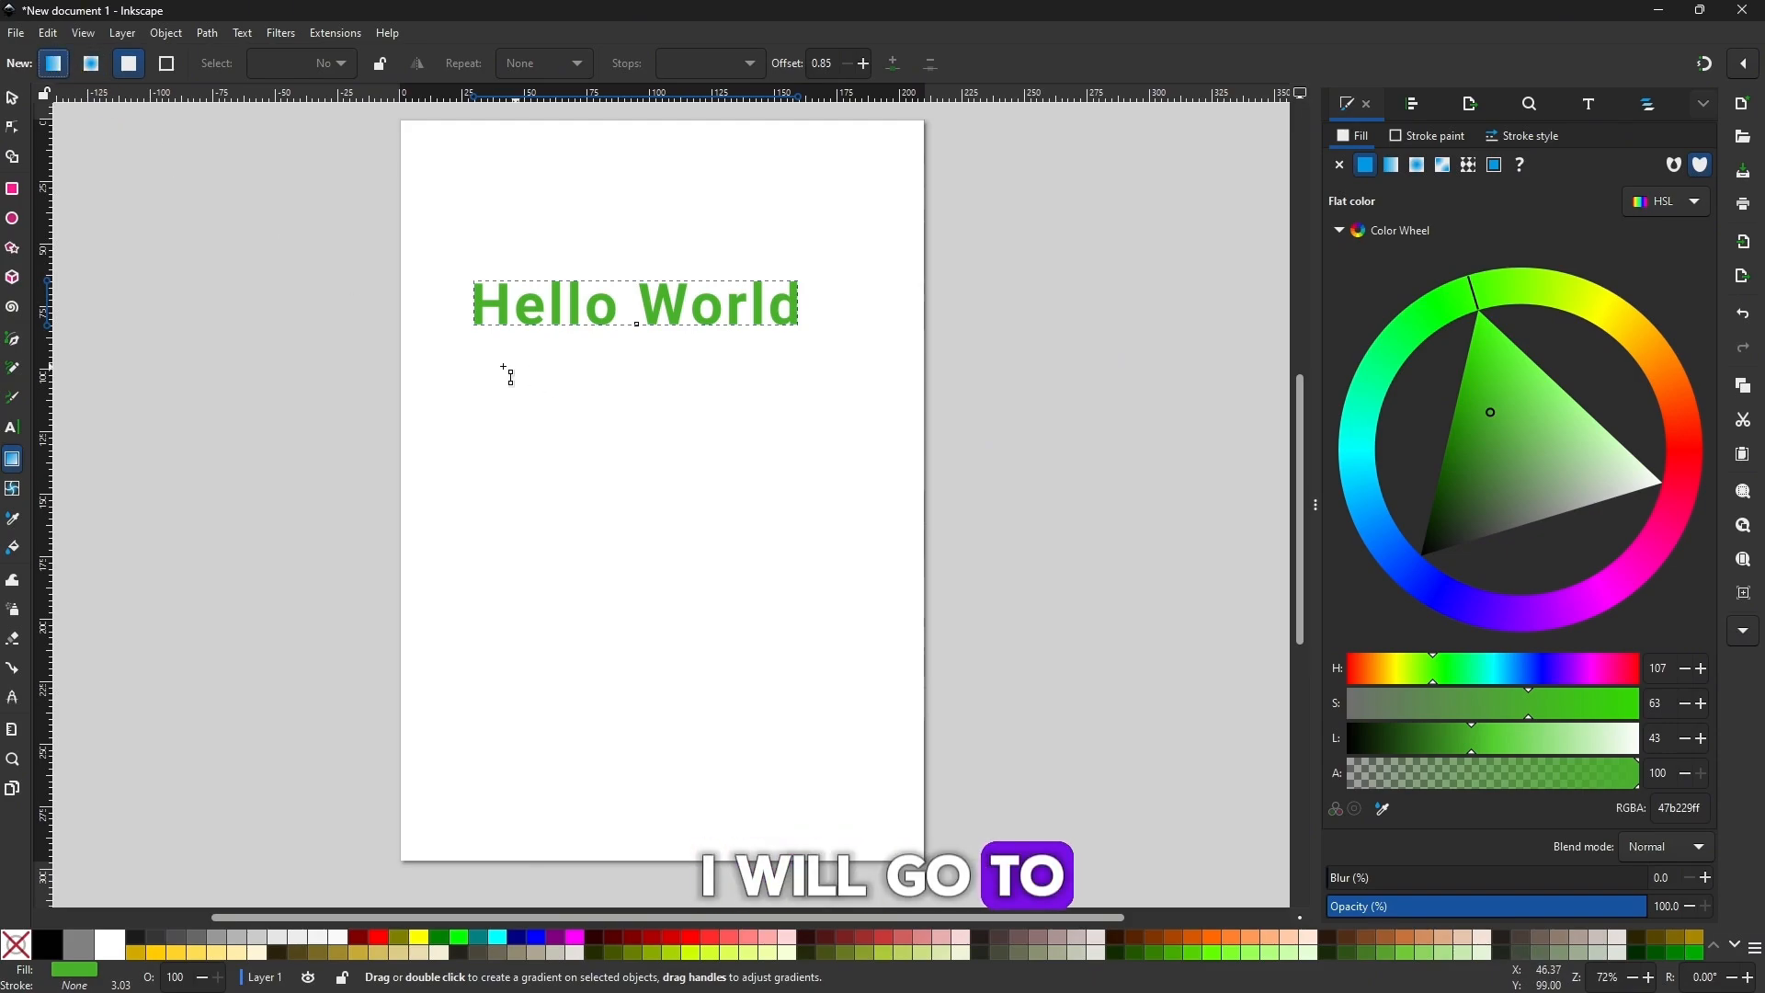
{"action": "left_click_drag", "start_coordinate": [478, 359], "coordinate": [671, 358]}
{"action": "left_click_drag", "start_coordinate": [796, 377], "coordinate": [798, 377]}
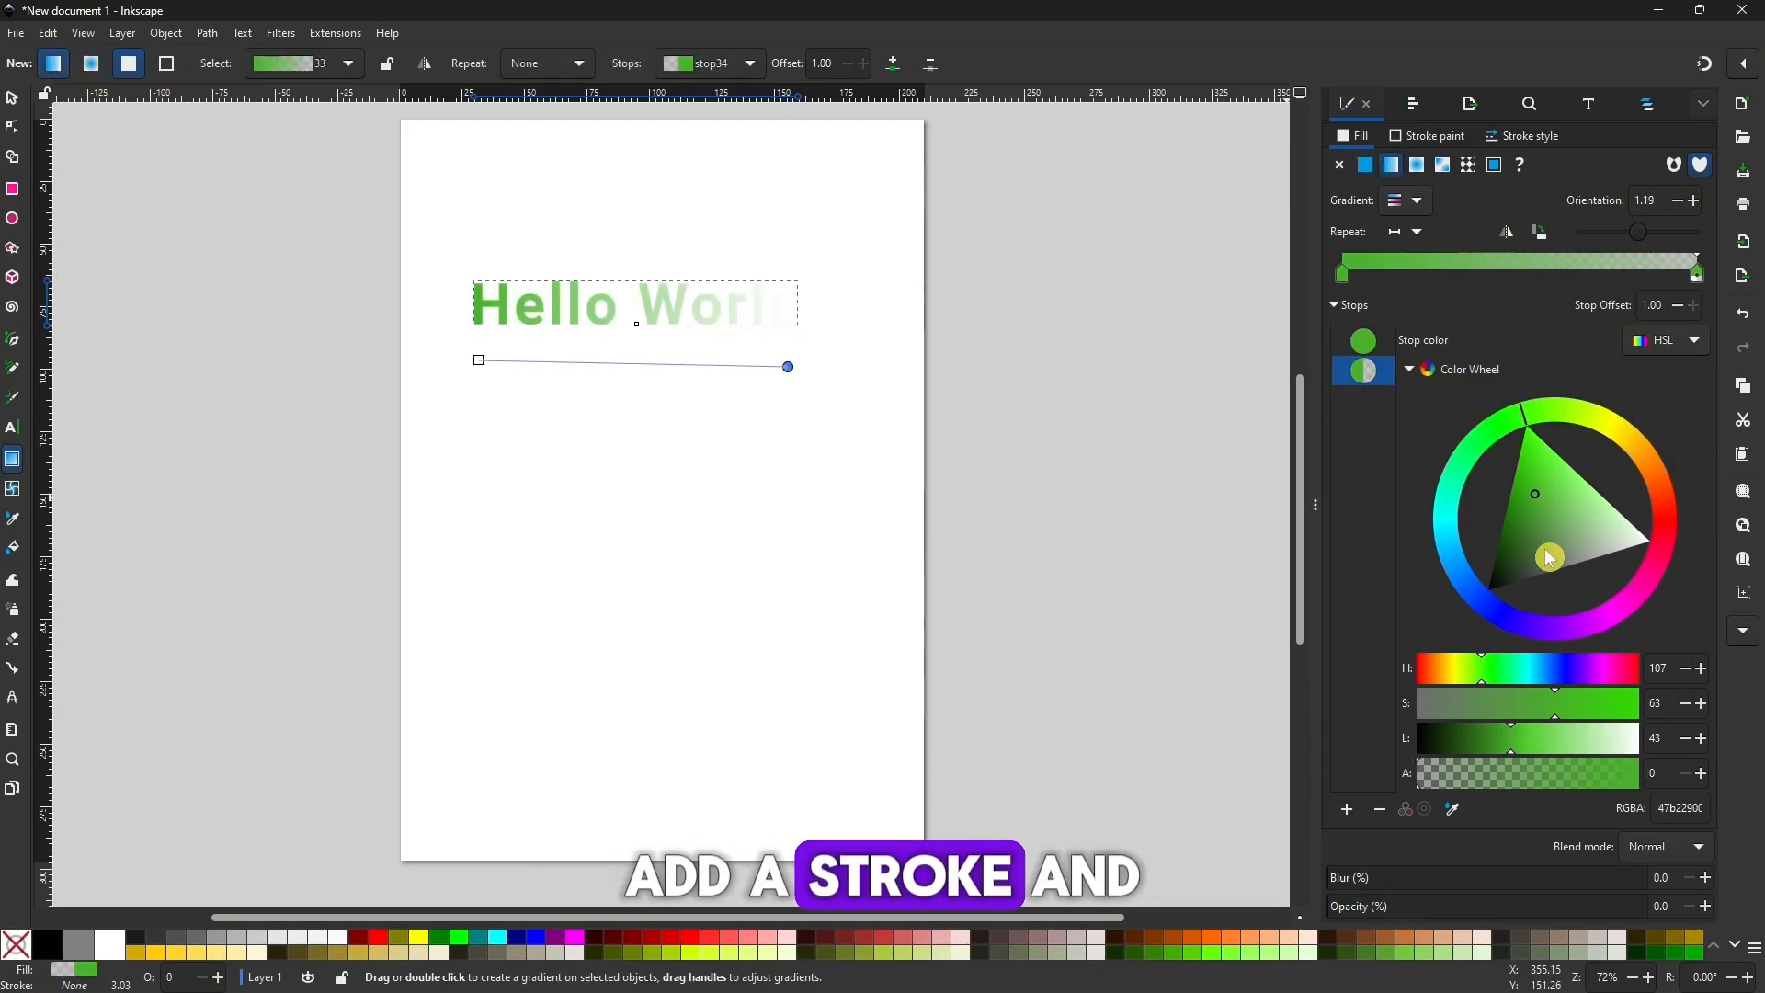
{"action": "left_click_drag", "start_coordinate": [1467, 773], "coordinate": [1638, 772]}
{"action": "left_click_drag", "start_coordinate": [1569, 591], "coordinate": [1487, 608]}
{"action": "left_click", "coordinate": [1486, 609]}
{"action": "left_click", "coordinate": [1505, 546]}
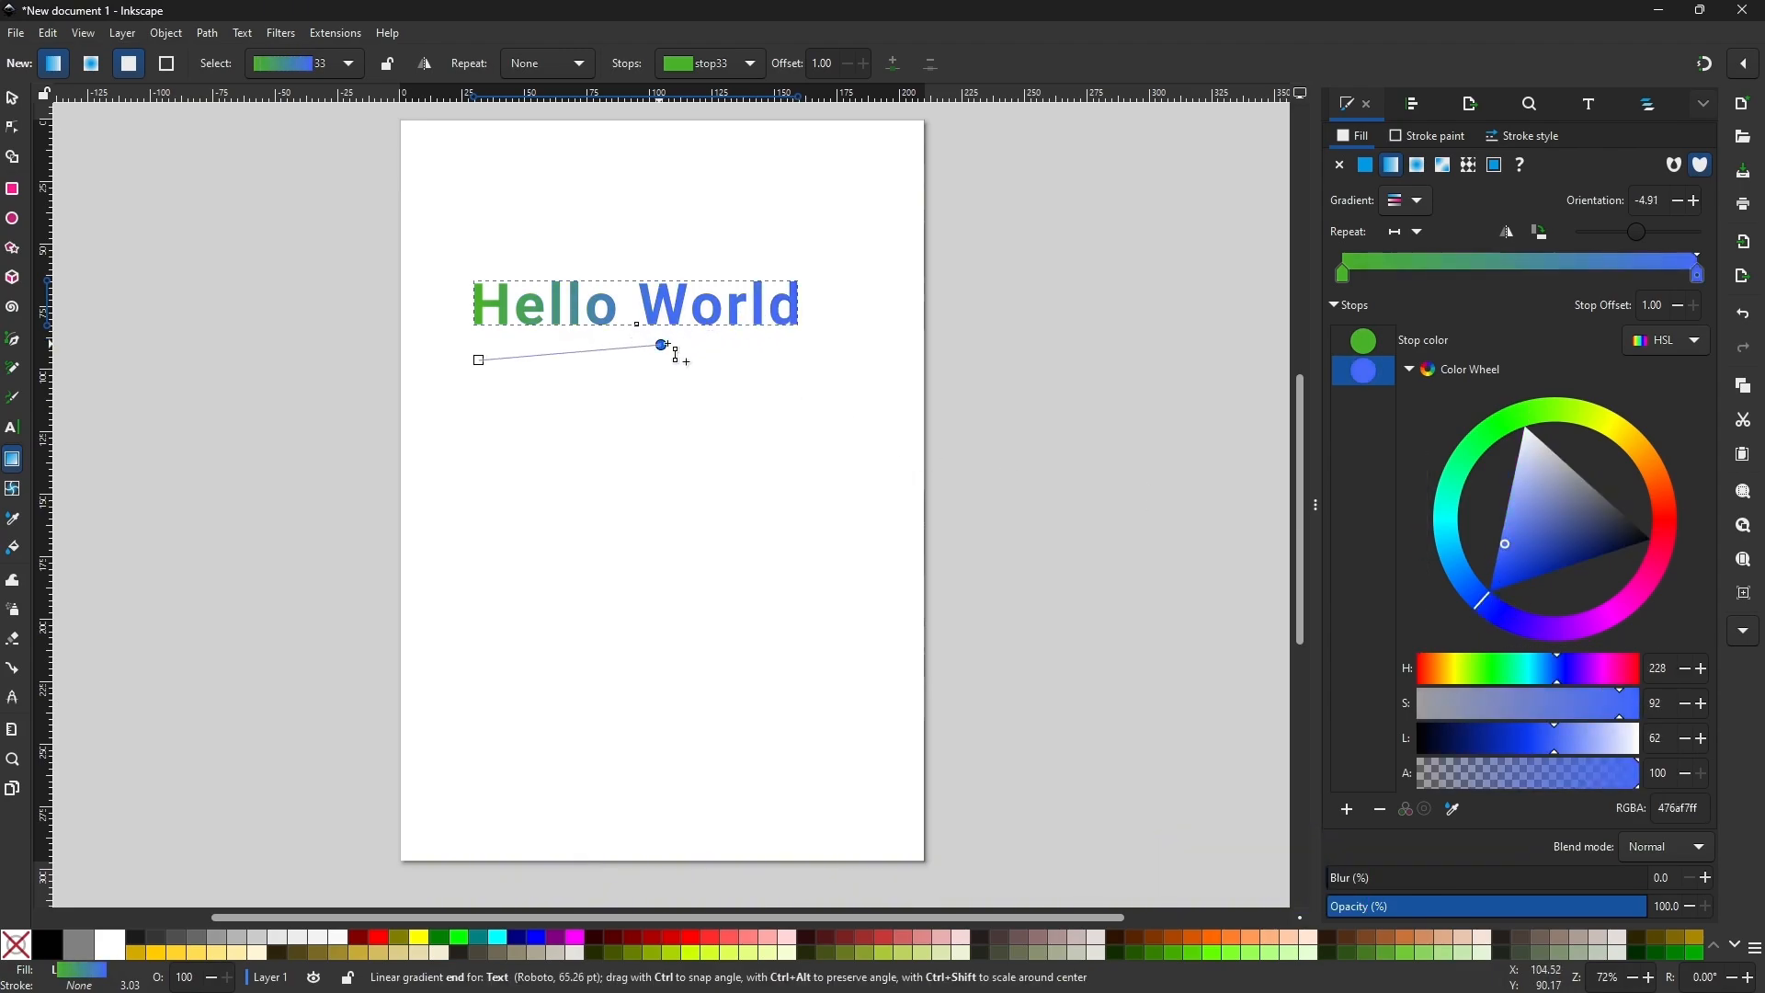
Give the Hello World text a flat black stroke.
{"action": "key", "text": "s"}
{"action": "left_click", "coordinate": [1428, 136]}
{"action": "left_click", "coordinate": [1404, 165]}
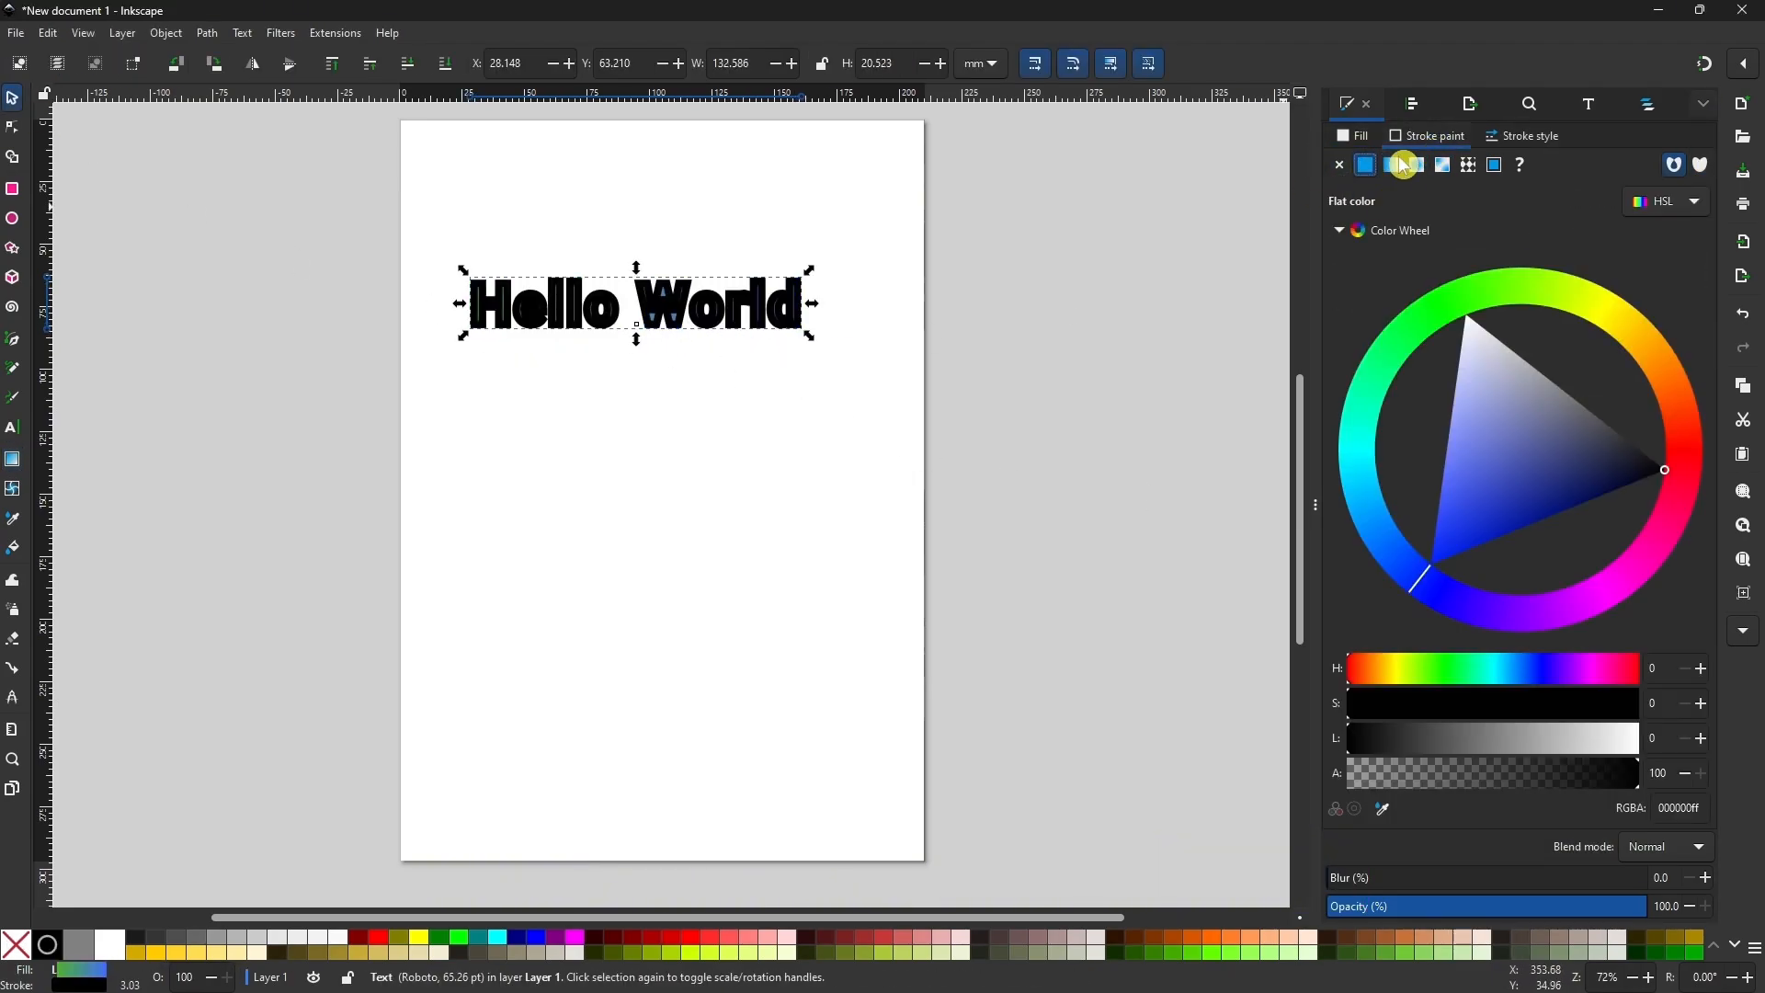
Reduce the stroke width of the Hello World text to 0.530 mm.
{"action": "left_click", "coordinate": [1524, 138]}
{"action": "scroll", "coordinate": [1435, 179], "scroll_direction": "down", "scroll_amount": 13}
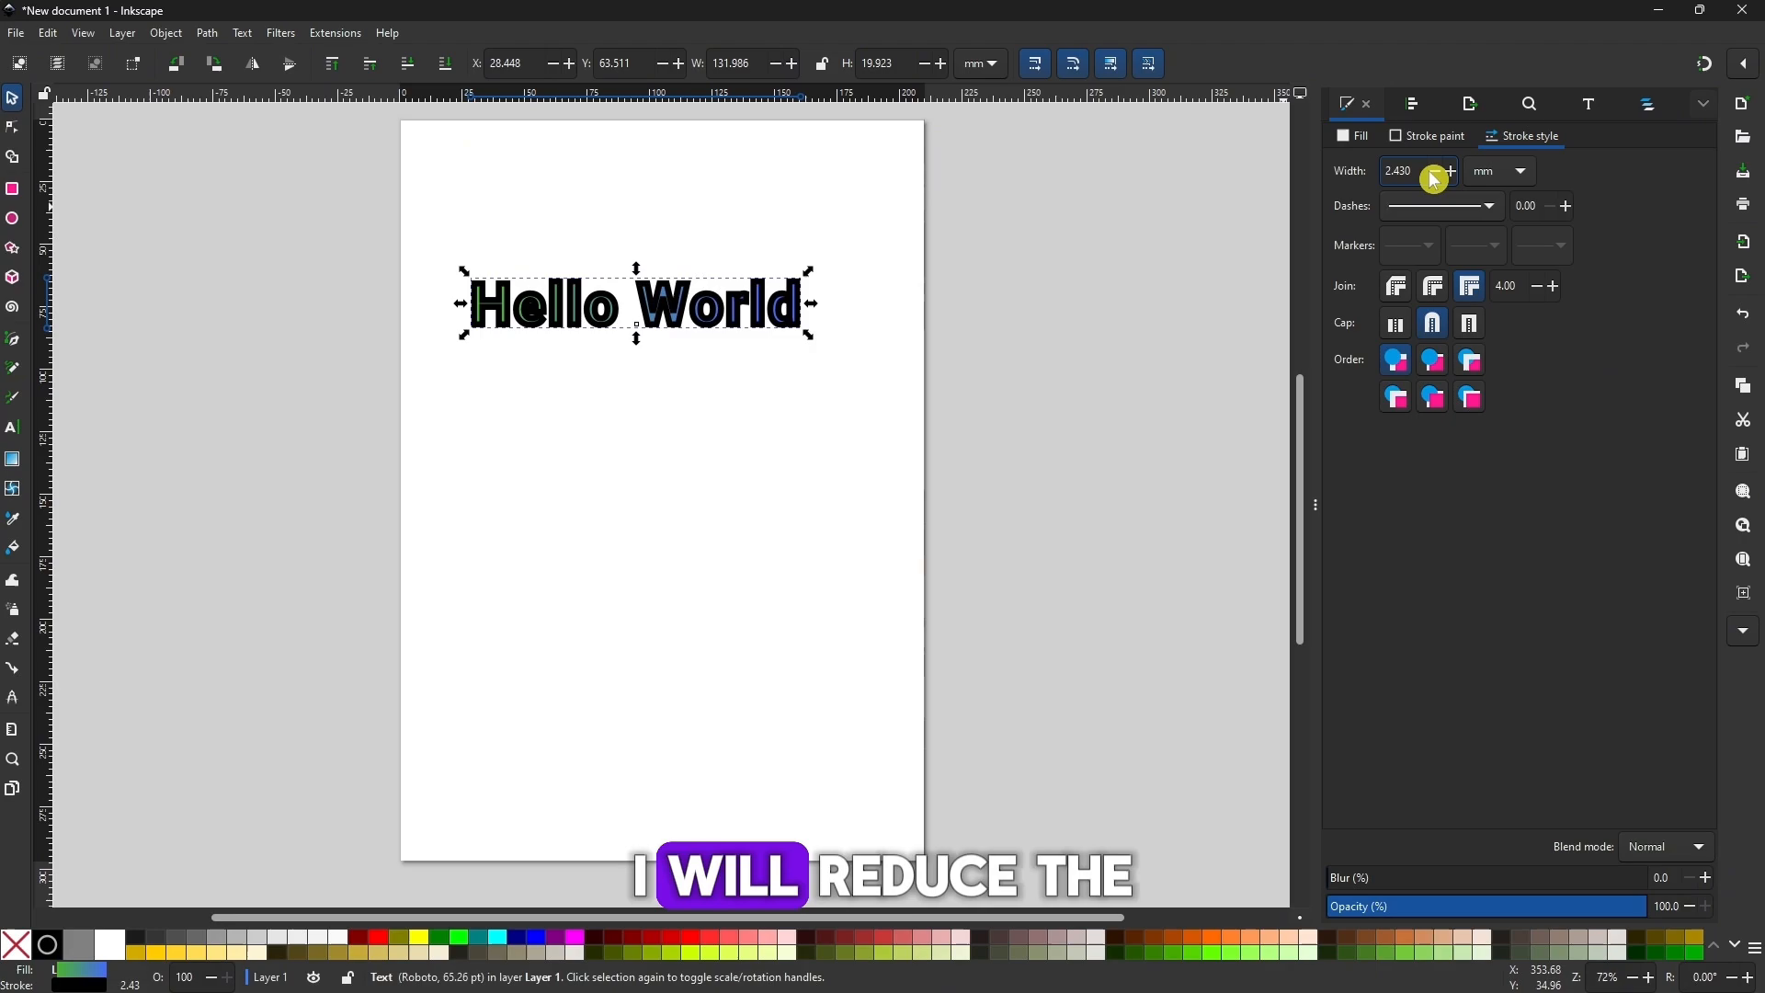
{"action": "scroll", "coordinate": [1434, 174], "scroll_direction": "down", "scroll_amount": 11}
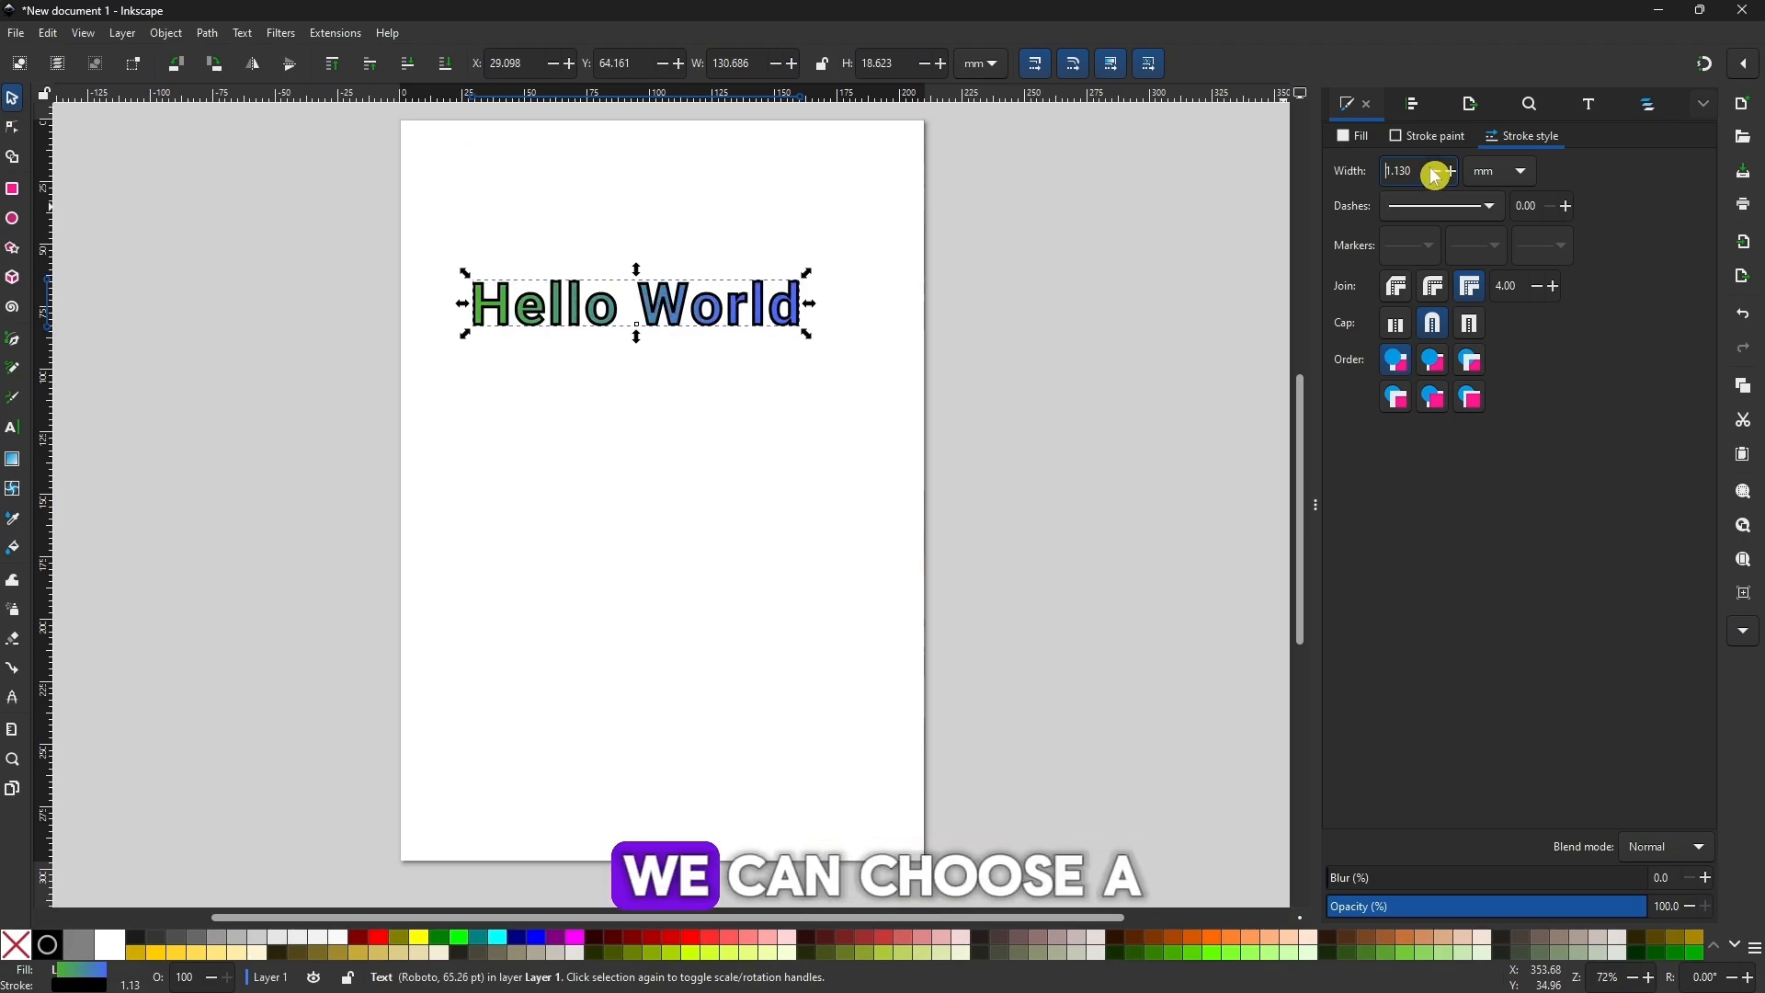
{"action": "left_click", "coordinate": [879, 479]}
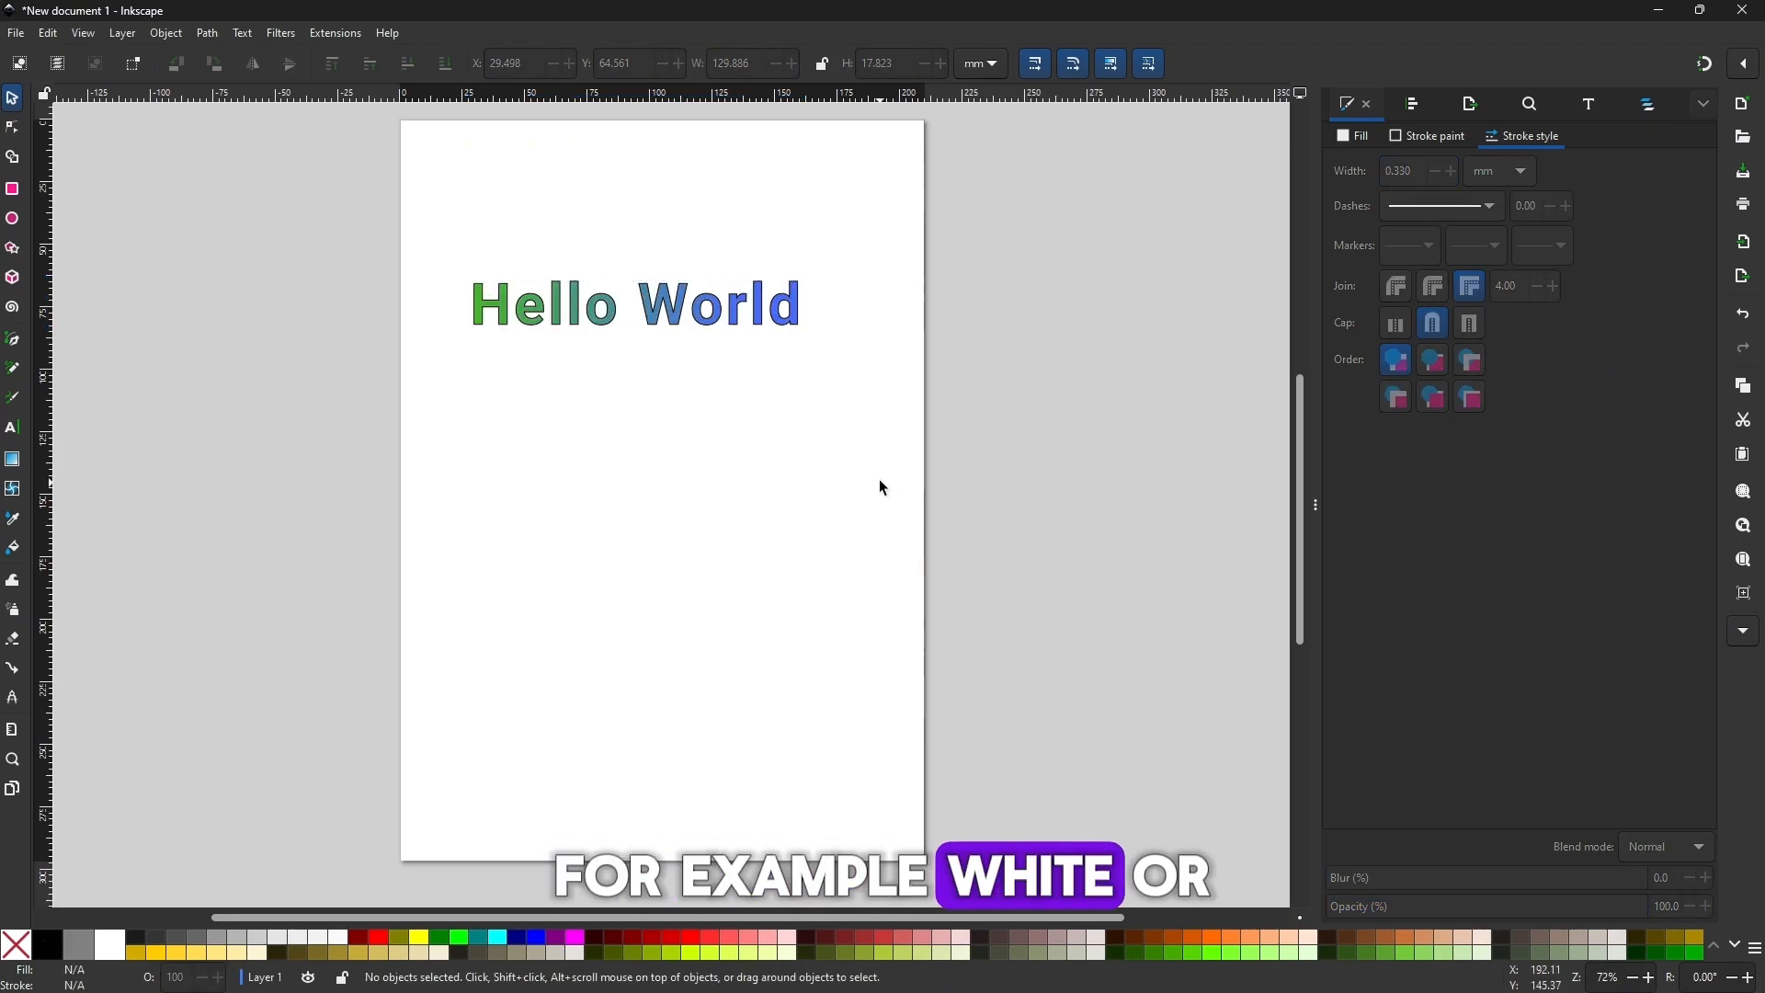
{"action": "left_click", "coordinate": [792, 319]}
{"action": "scroll", "coordinate": [1451, 184], "scroll_direction": "up", "scroll_amount": 2}
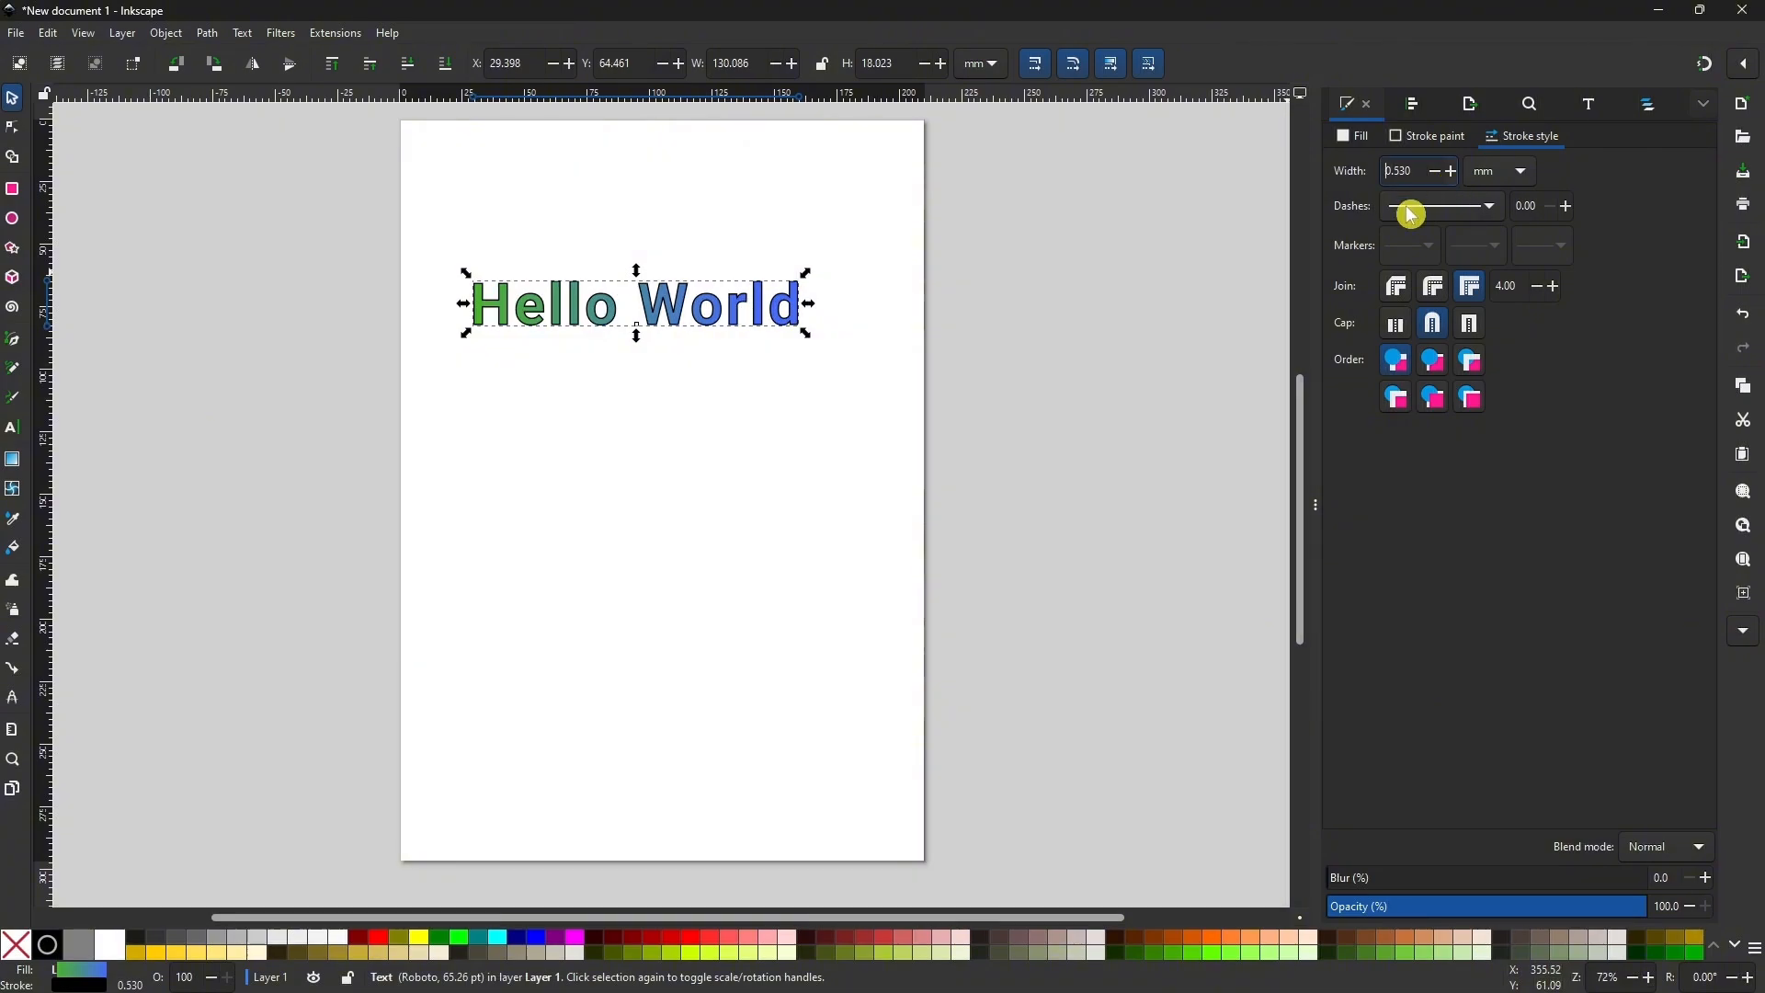
Change the text's stroke colour to orange, cd590cff.
{"action": "left_click", "coordinate": [1076, 426]}
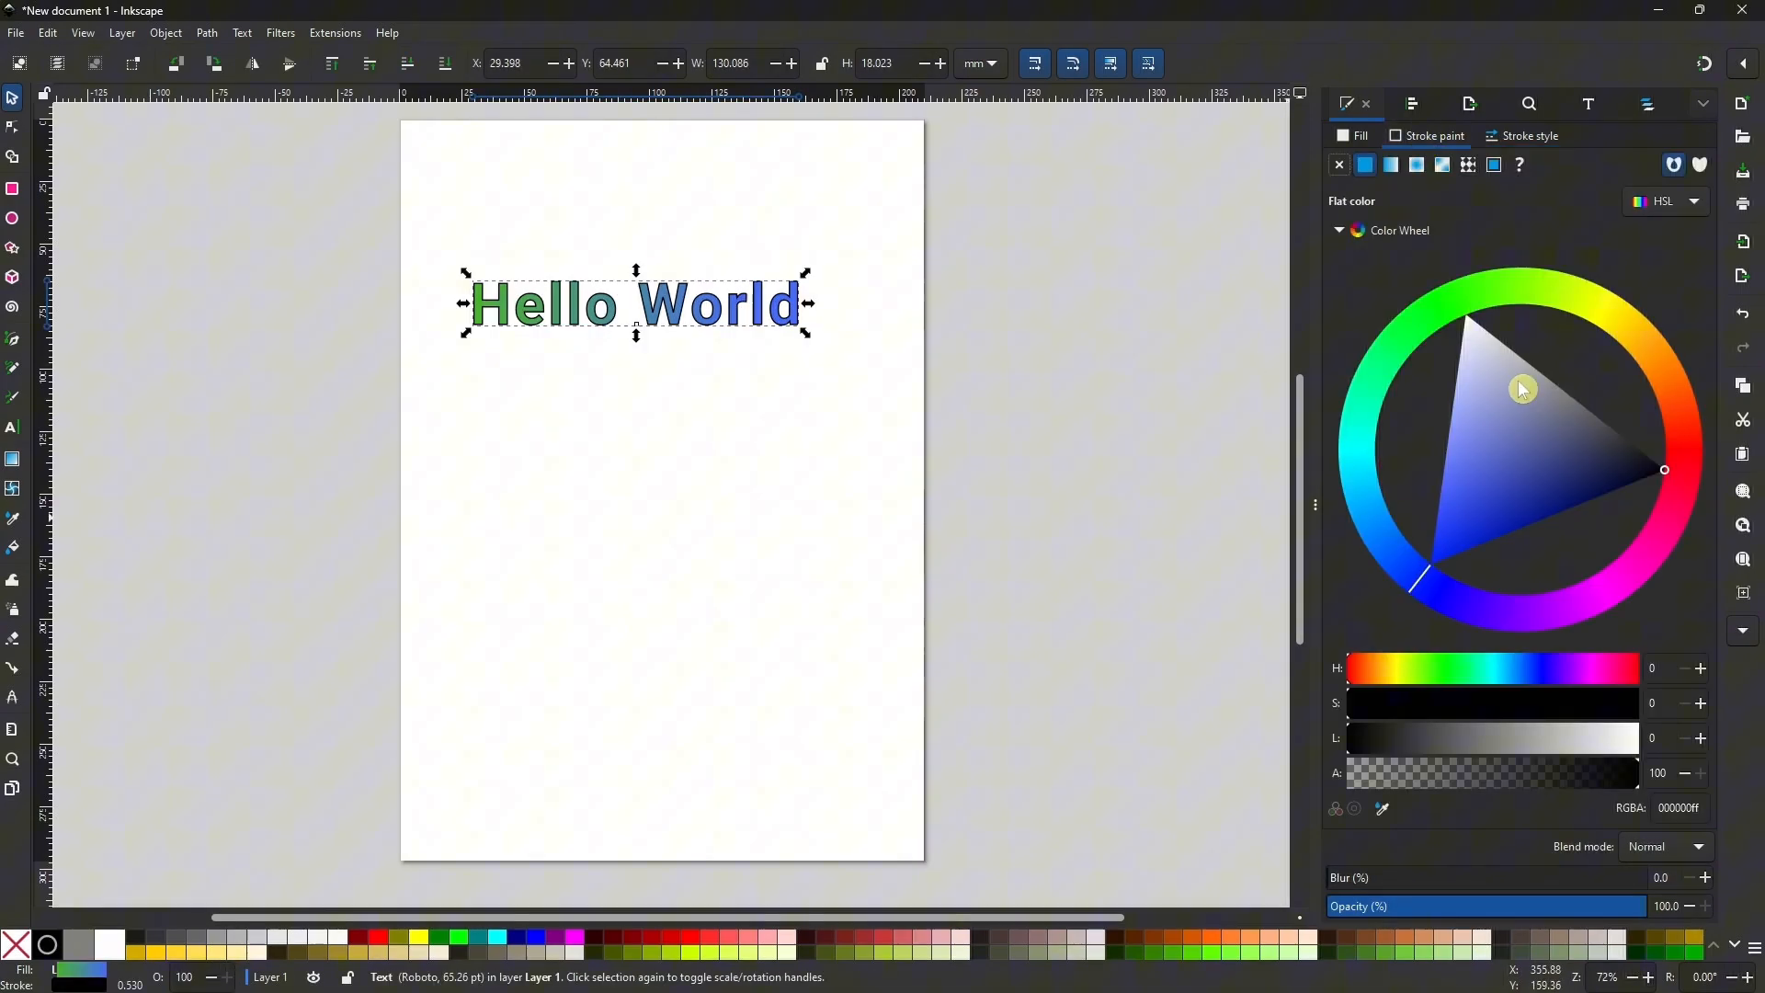
{"action": "mouse_move", "coordinate": [1522, 389]}
{"action": "left_mouse_down"}
{"action": "mouse_move", "coordinate": [1509, 398]}
{"action": "mouse_move", "coordinate": [1440, 284]}
{"action": "left_mouse_up"}
{"action": "left_click", "coordinate": [1556, 289]}
{"action": "left_click", "coordinate": [1616, 499]}
{"action": "left_click", "coordinate": [1671, 383]}
{"action": "left_click", "coordinate": [1610, 414]}
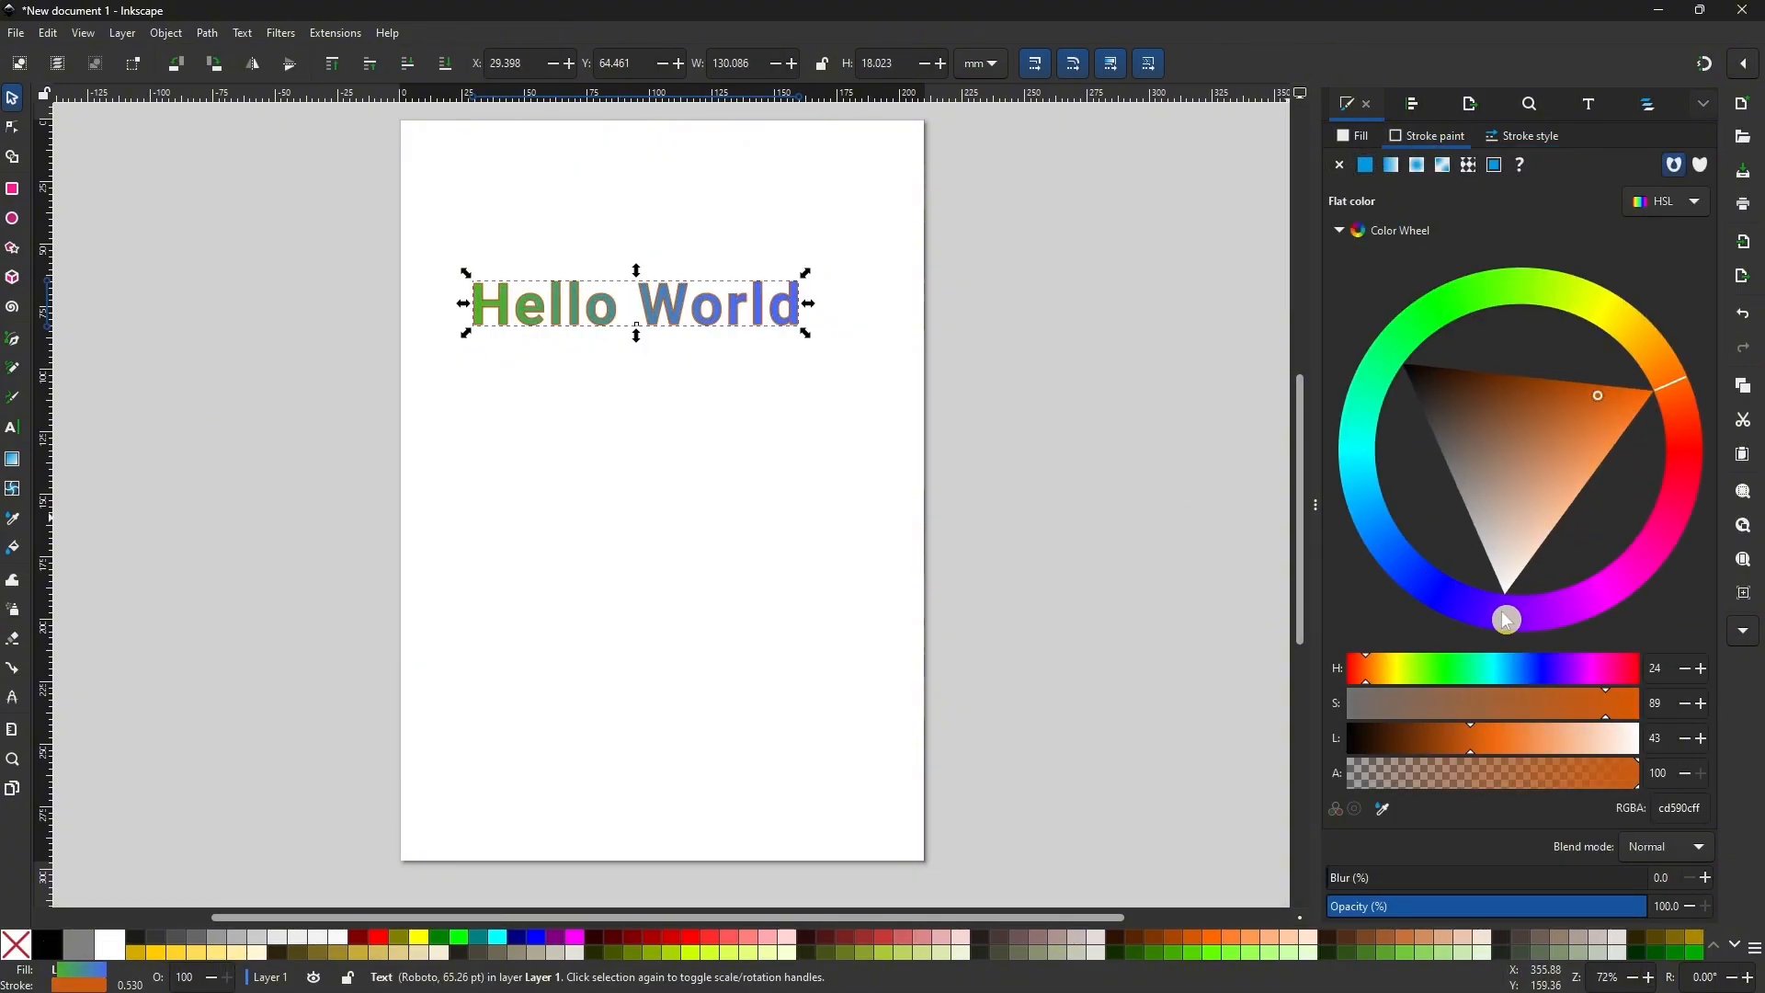
Try a blur of about 25% on the Hello World text and reset it to 0.
{"action": "left_click", "coordinate": [1353, 136]}
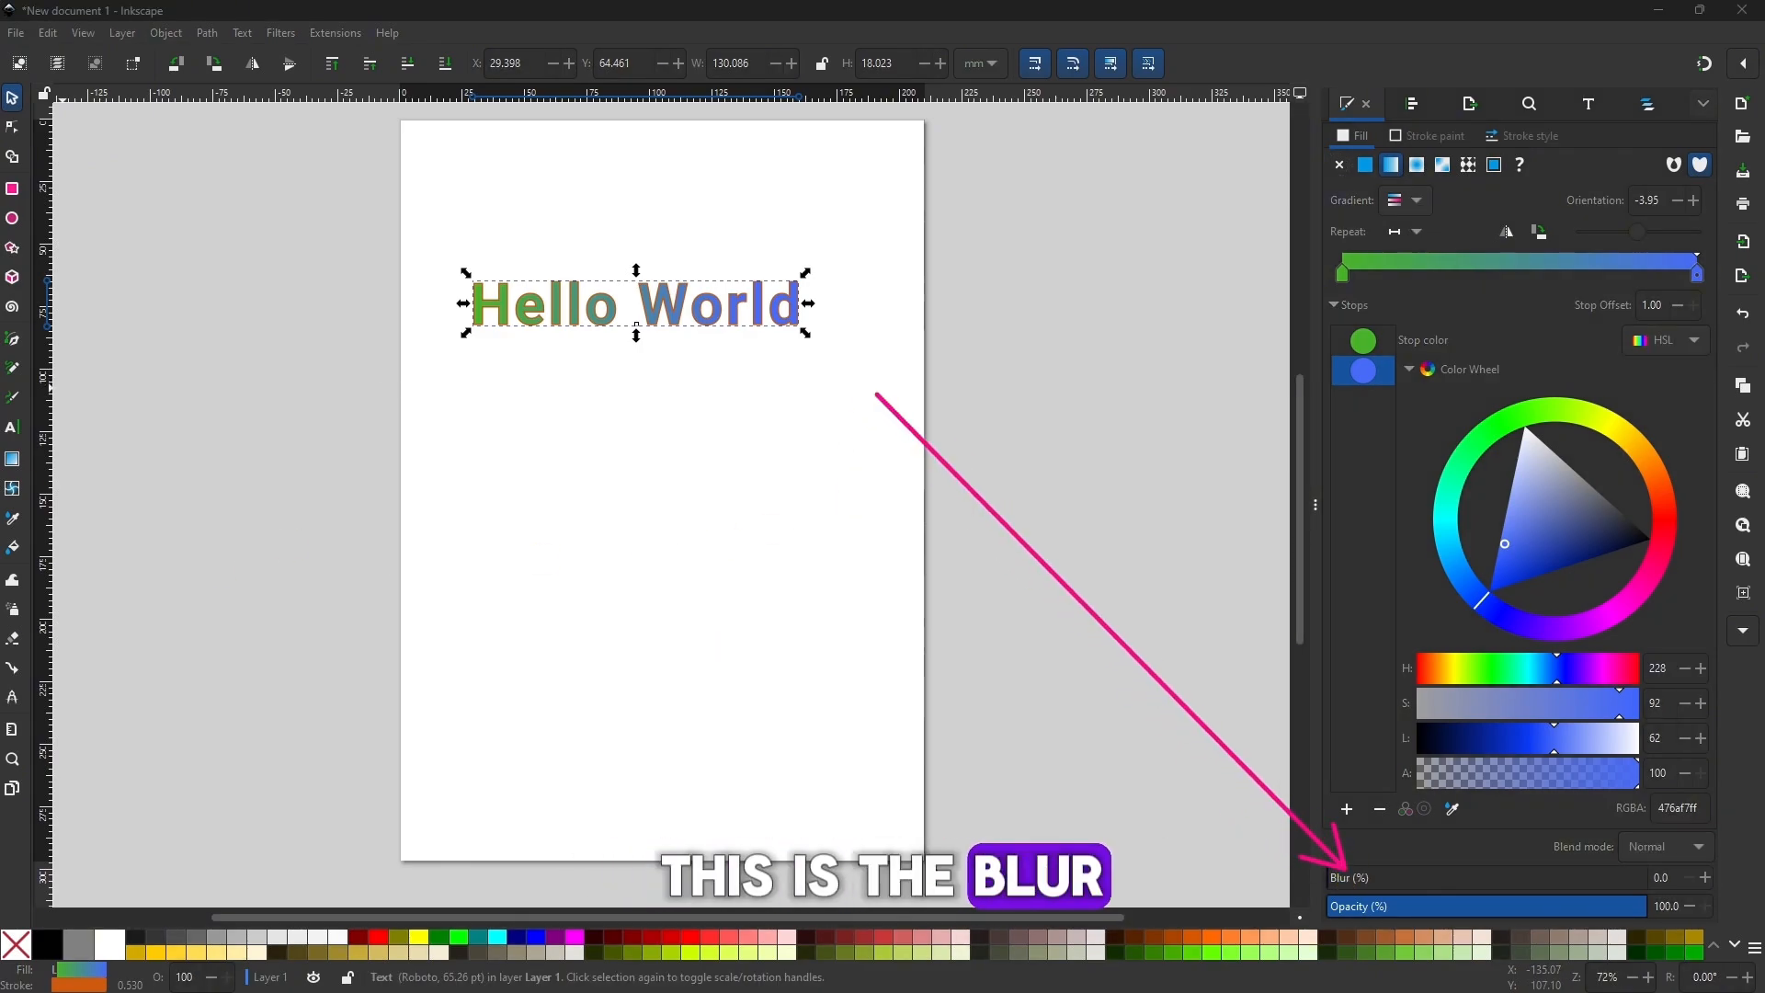
{"action": "left_click", "coordinate": [1396, 879]}
{"action": "left_click_drag", "start_coordinate": [1395, 883], "coordinate": [1407, 879]}
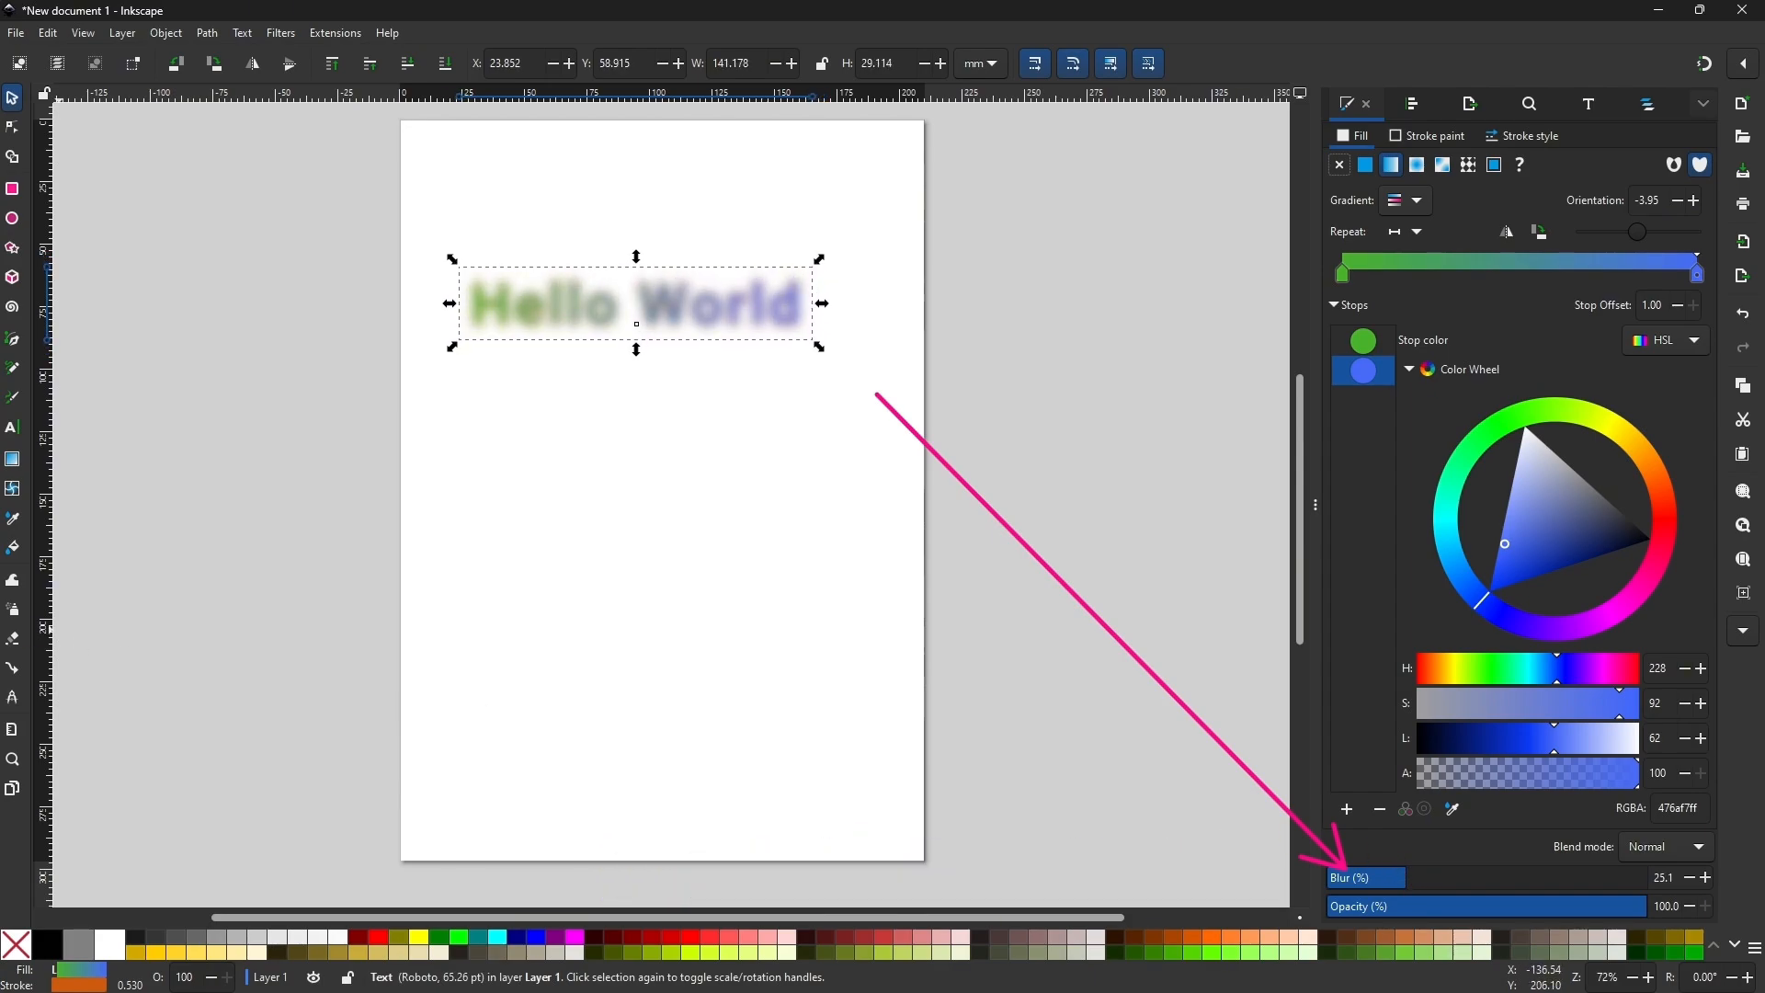
{"action": "left_click_drag", "start_coordinate": [1416, 877], "coordinate": [1342, 878]}
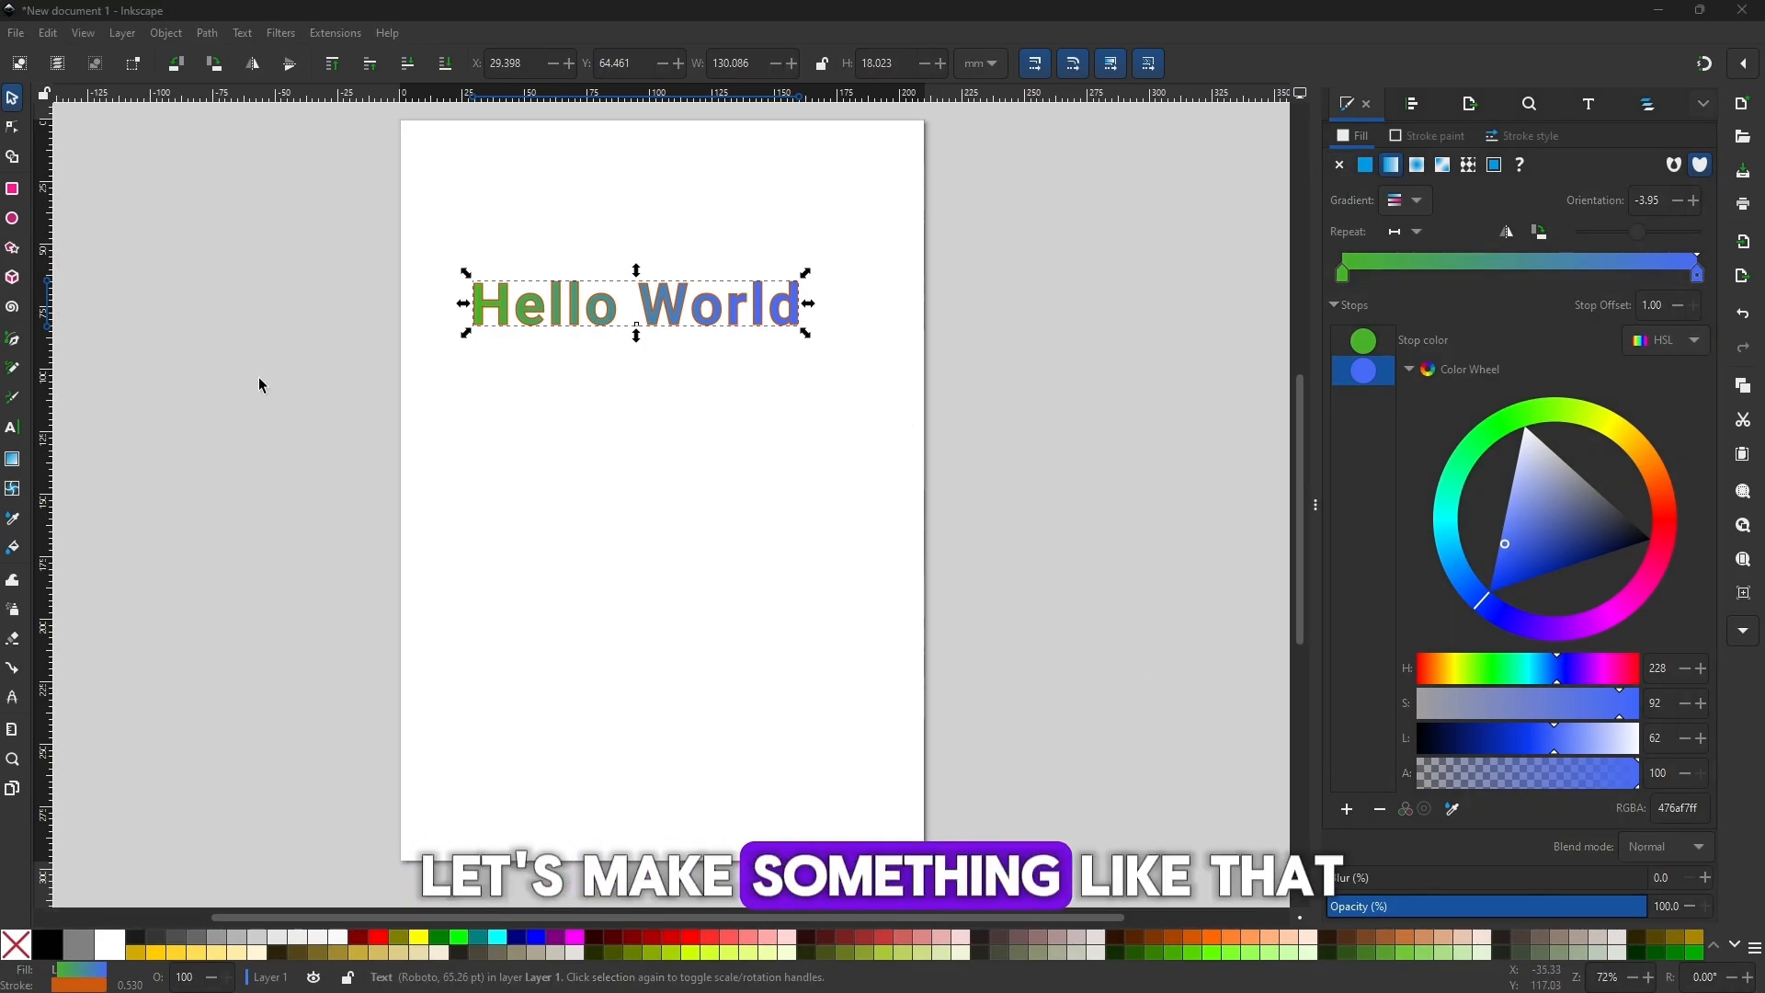
Draw a rectangle about 156 by 52 mm below the text and round its corners to about 6.6 mm.
{"action": "left_click", "coordinate": [12, 189]}
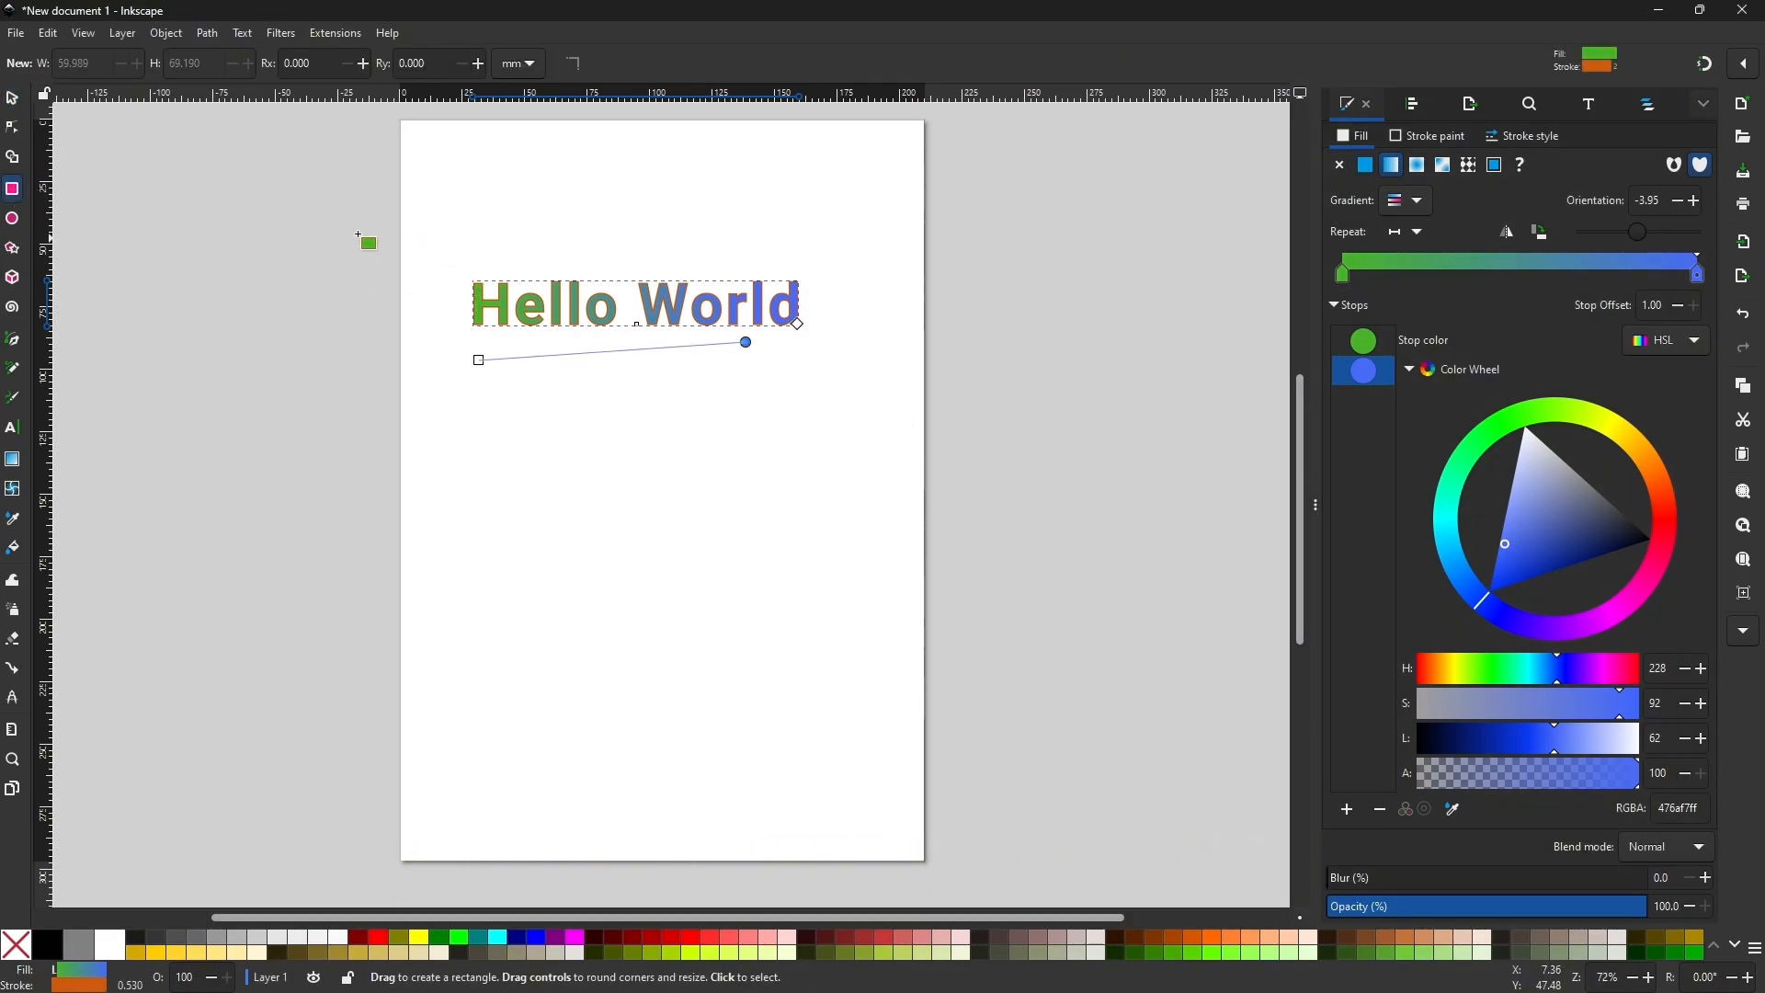
{"action": "left_click_drag", "start_coordinate": [470, 485], "coordinate": [861, 614]}
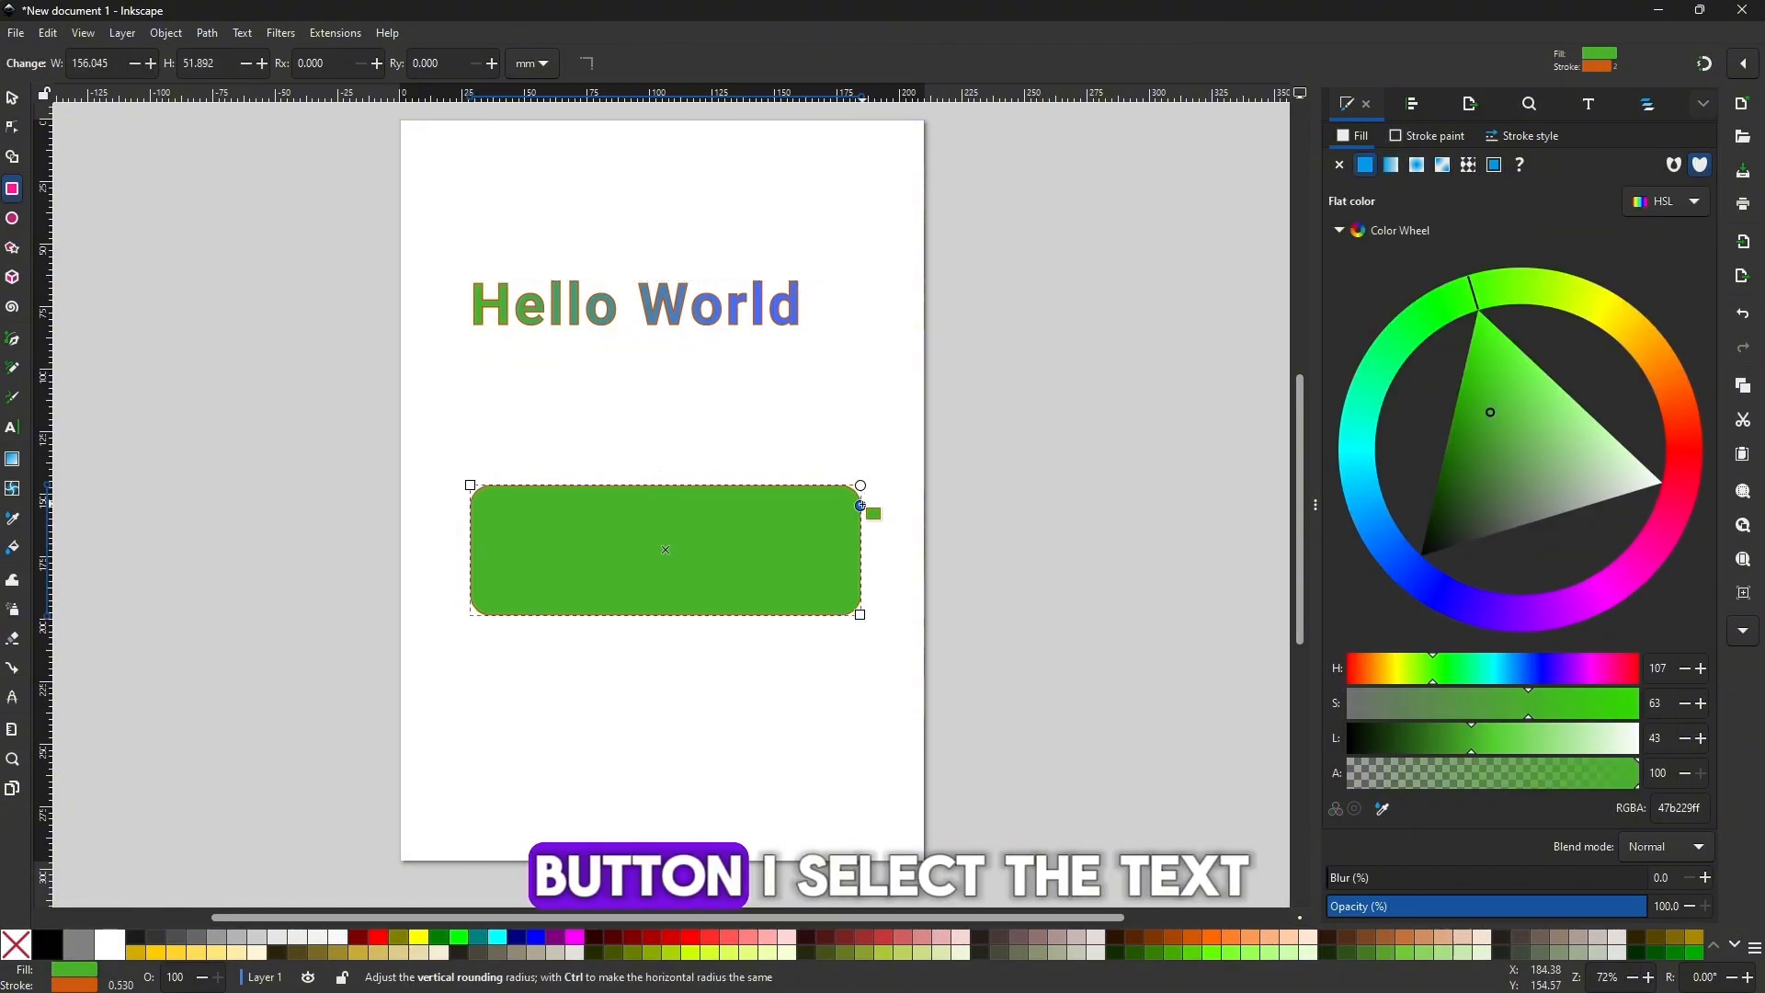
{"action": "left_click_drag", "start_coordinate": [860, 505], "coordinate": [861, 501]}
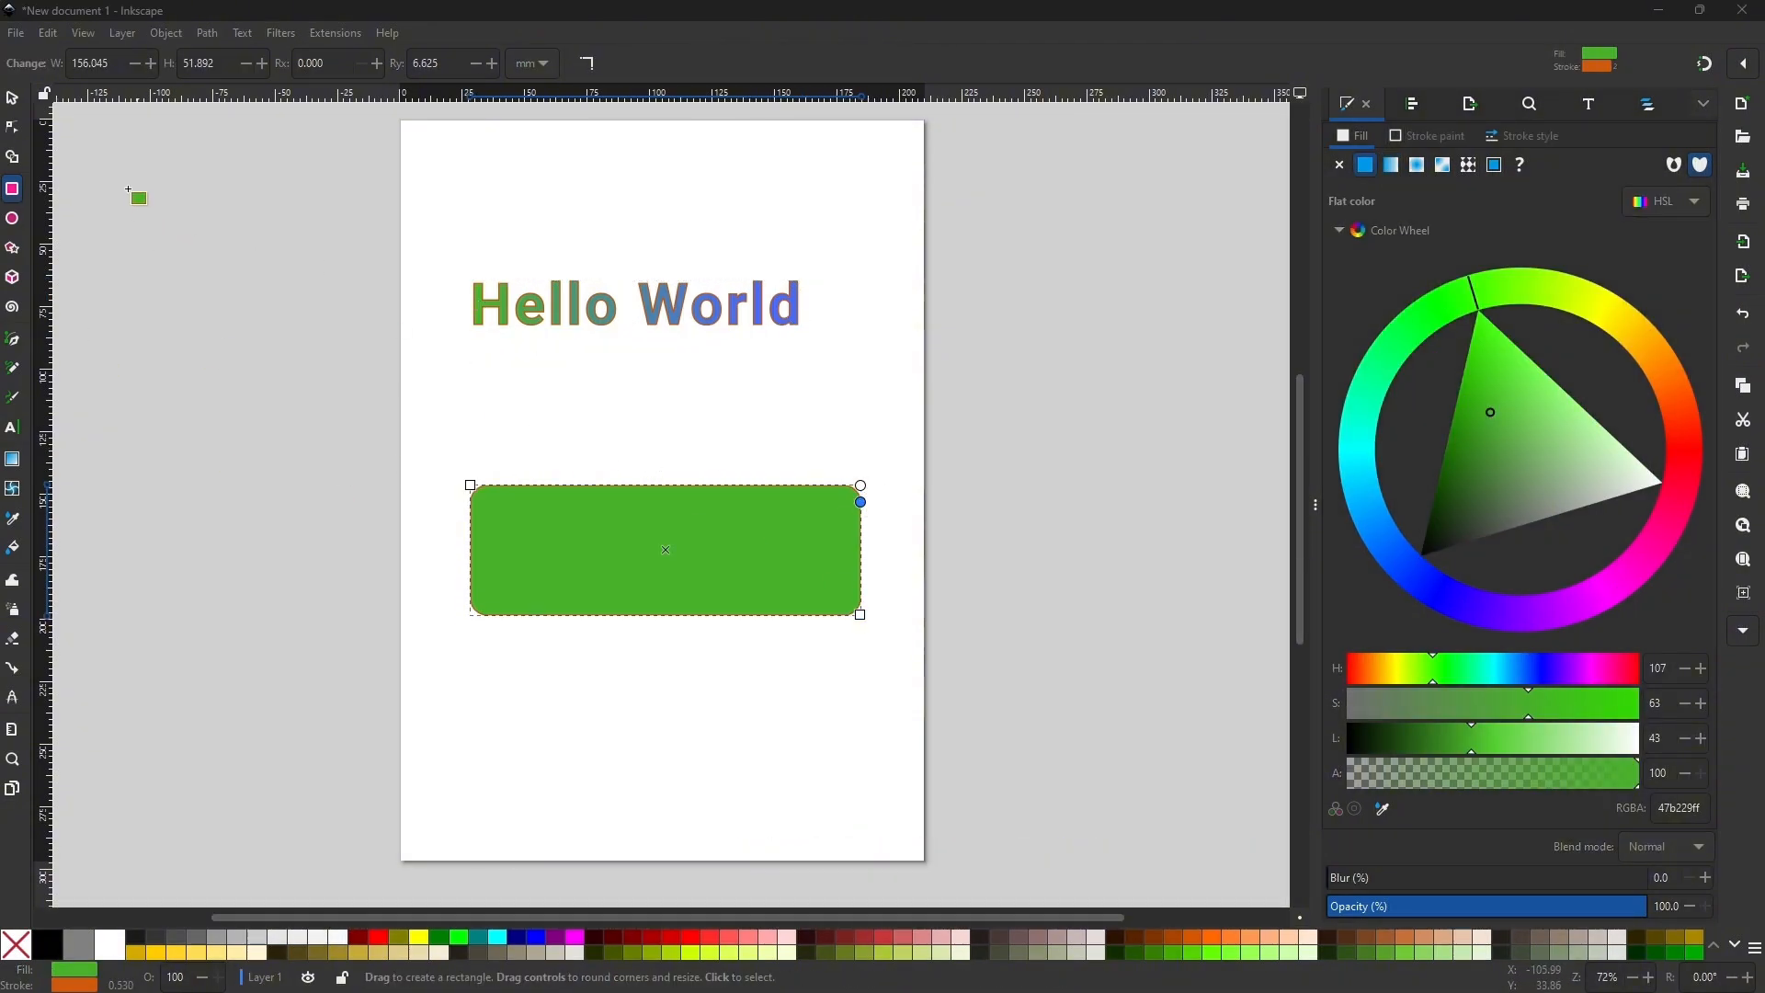
Move the Hello World text onto the green rectangle and raise it to the front.
{"action": "left_click", "coordinate": [22, 101]}
{"action": "left_click", "coordinate": [567, 318]}
{"action": "left_click_drag", "start_coordinate": [567, 318], "coordinate": [610, 532]}
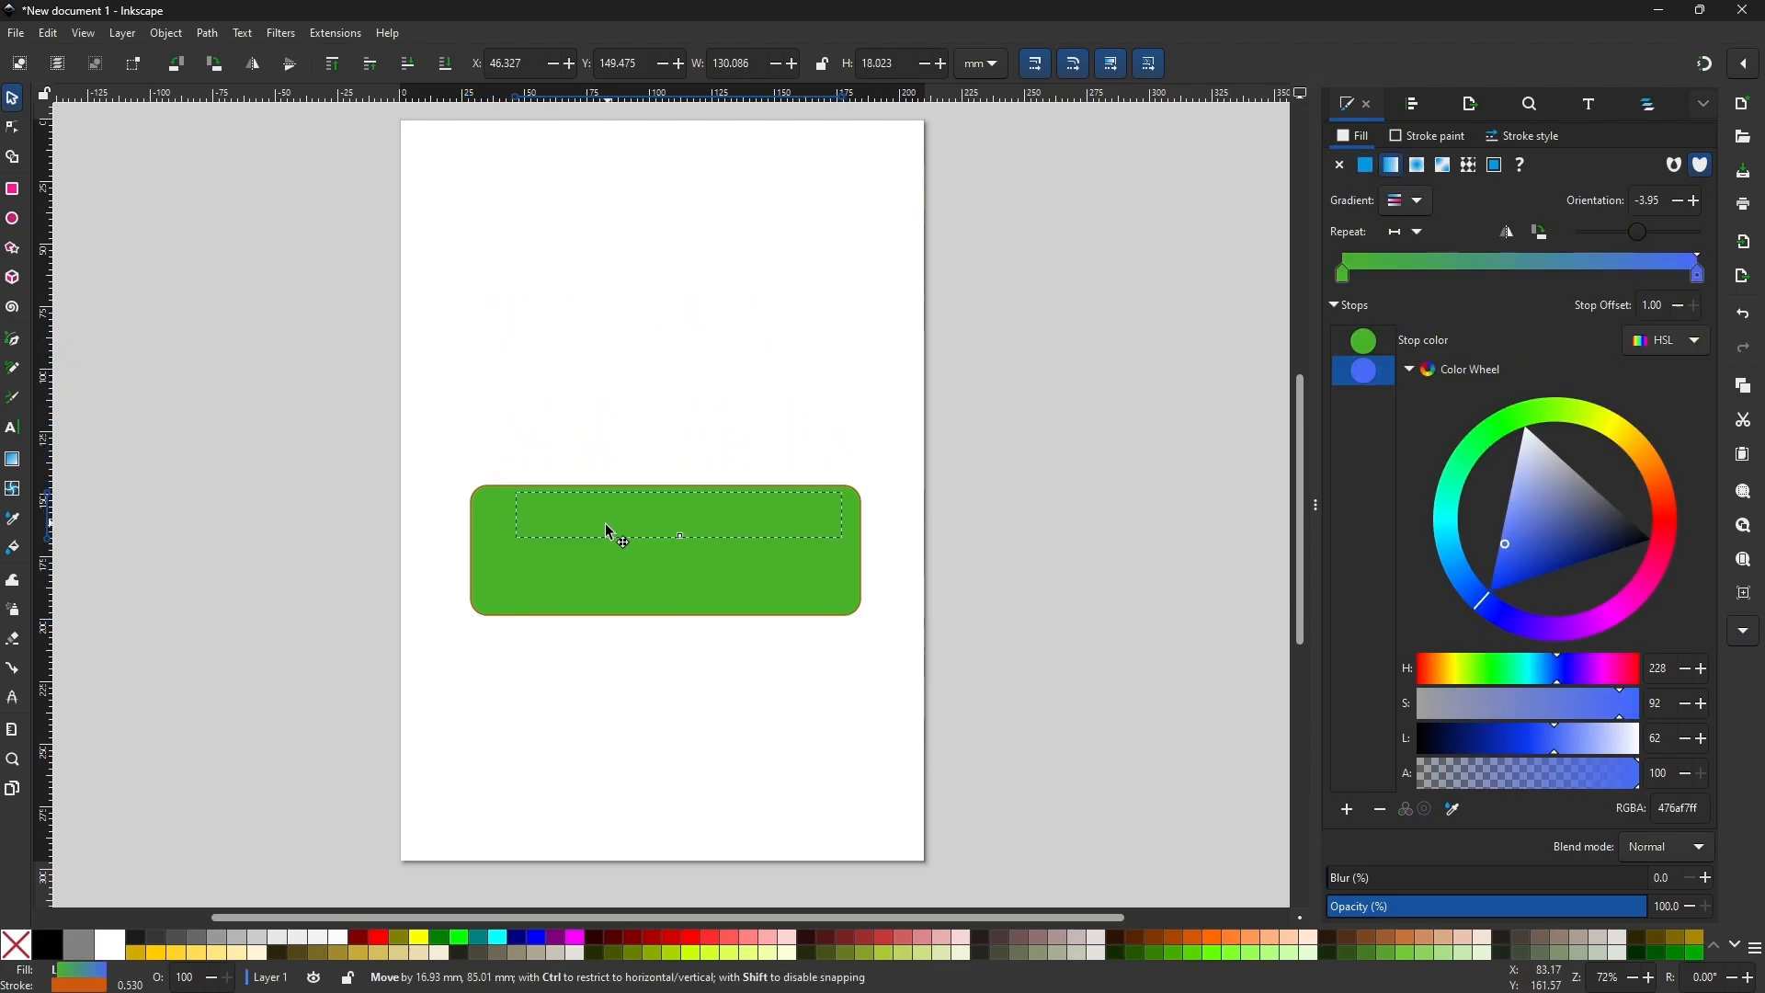
{"action": "left_click", "coordinate": [333, 64]}
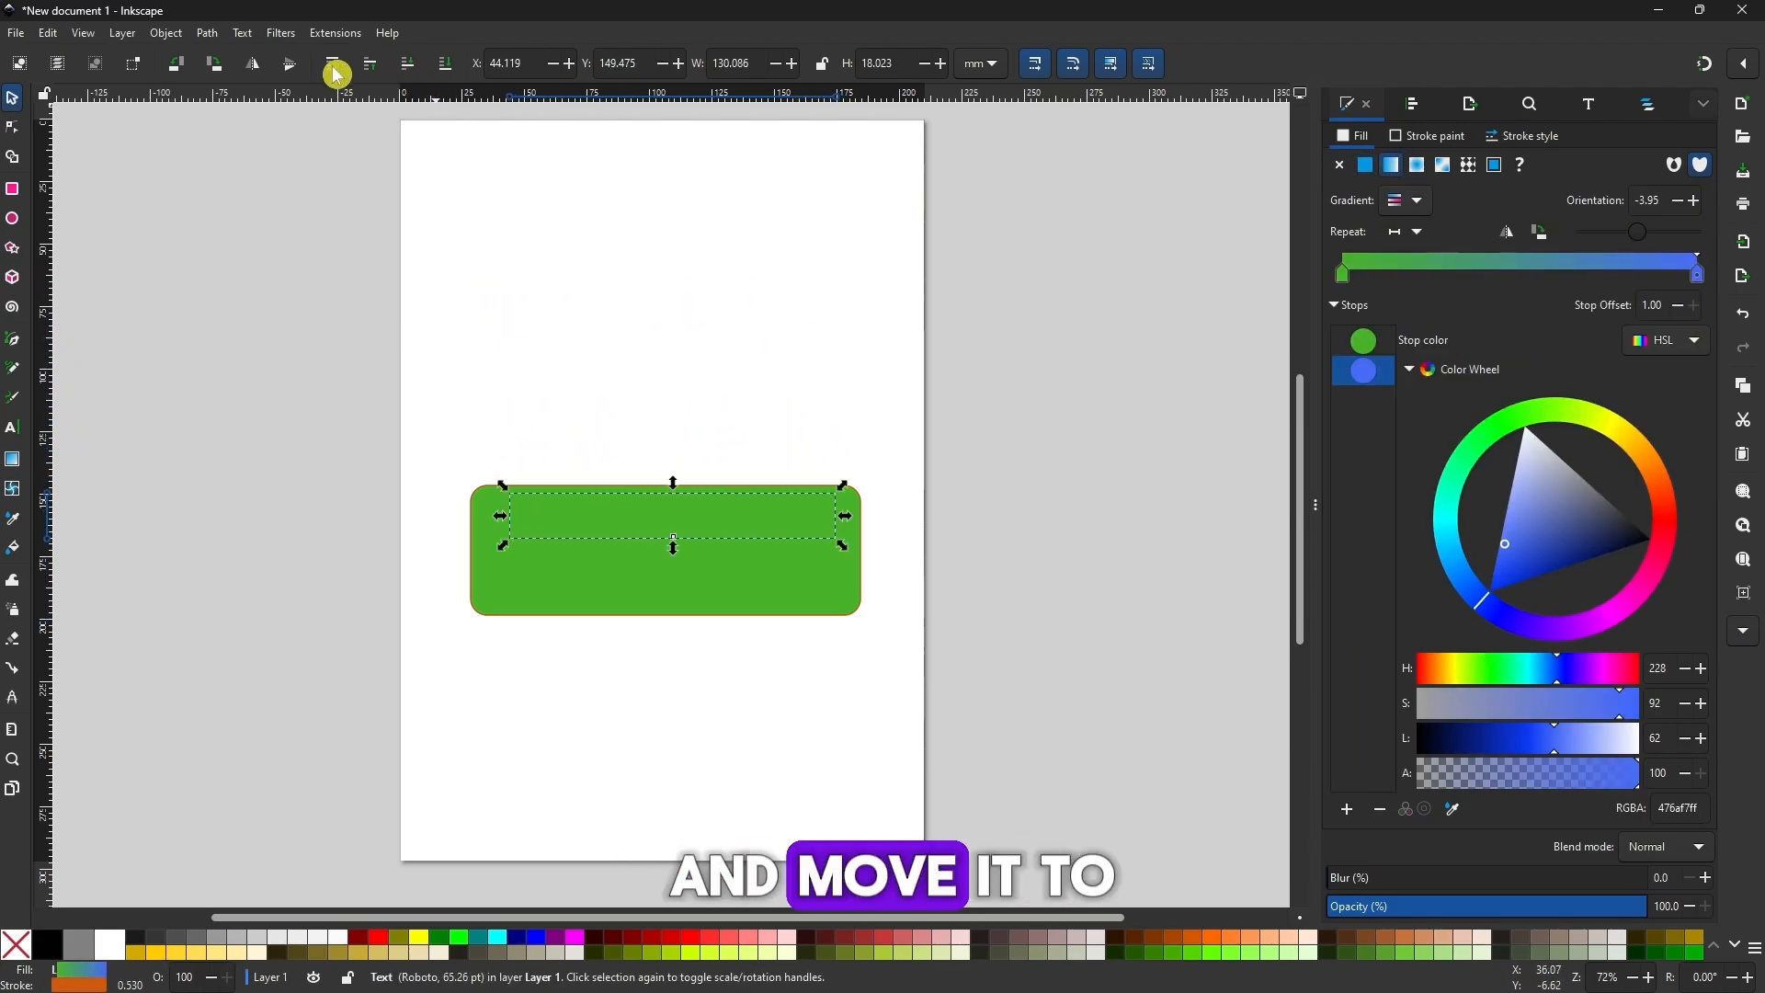
Replace the Hello World wording with "Start Game".
{"action": "double_click", "coordinate": [612, 531]}
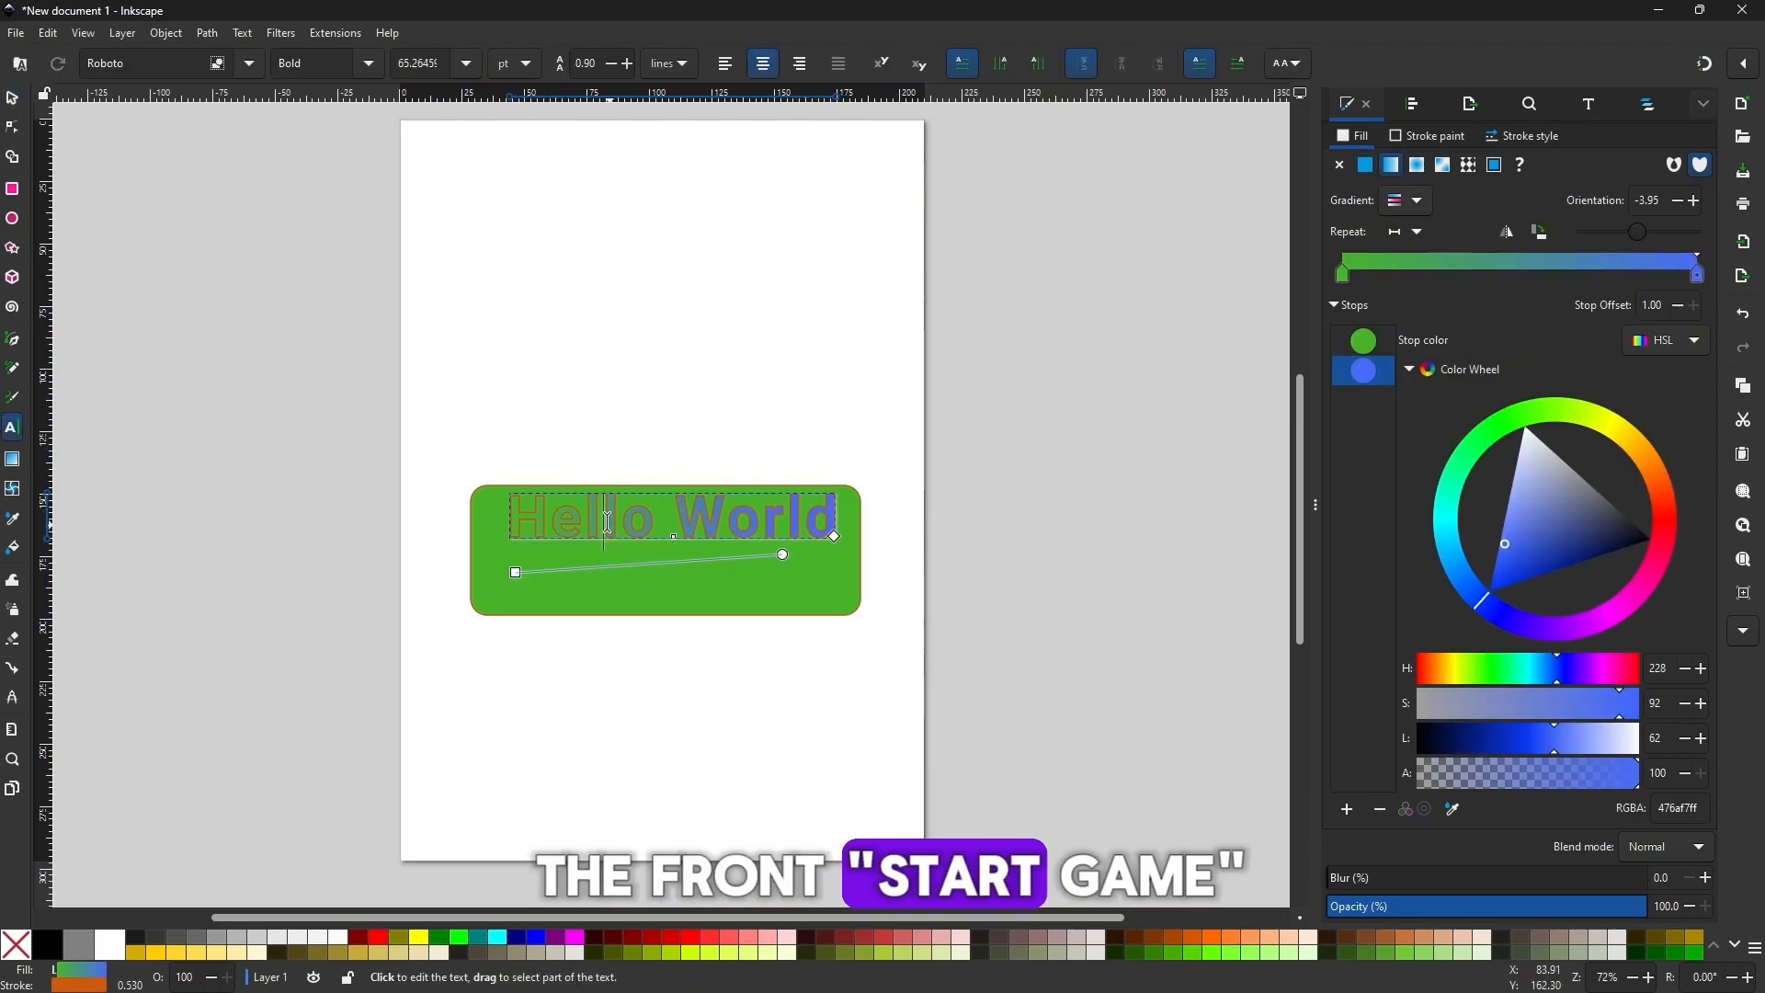
{"action": "left_click_drag", "start_coordinate": [515, 519], "coordinate": [834, 525]}
{"action": "type", "text": "Start Game"}
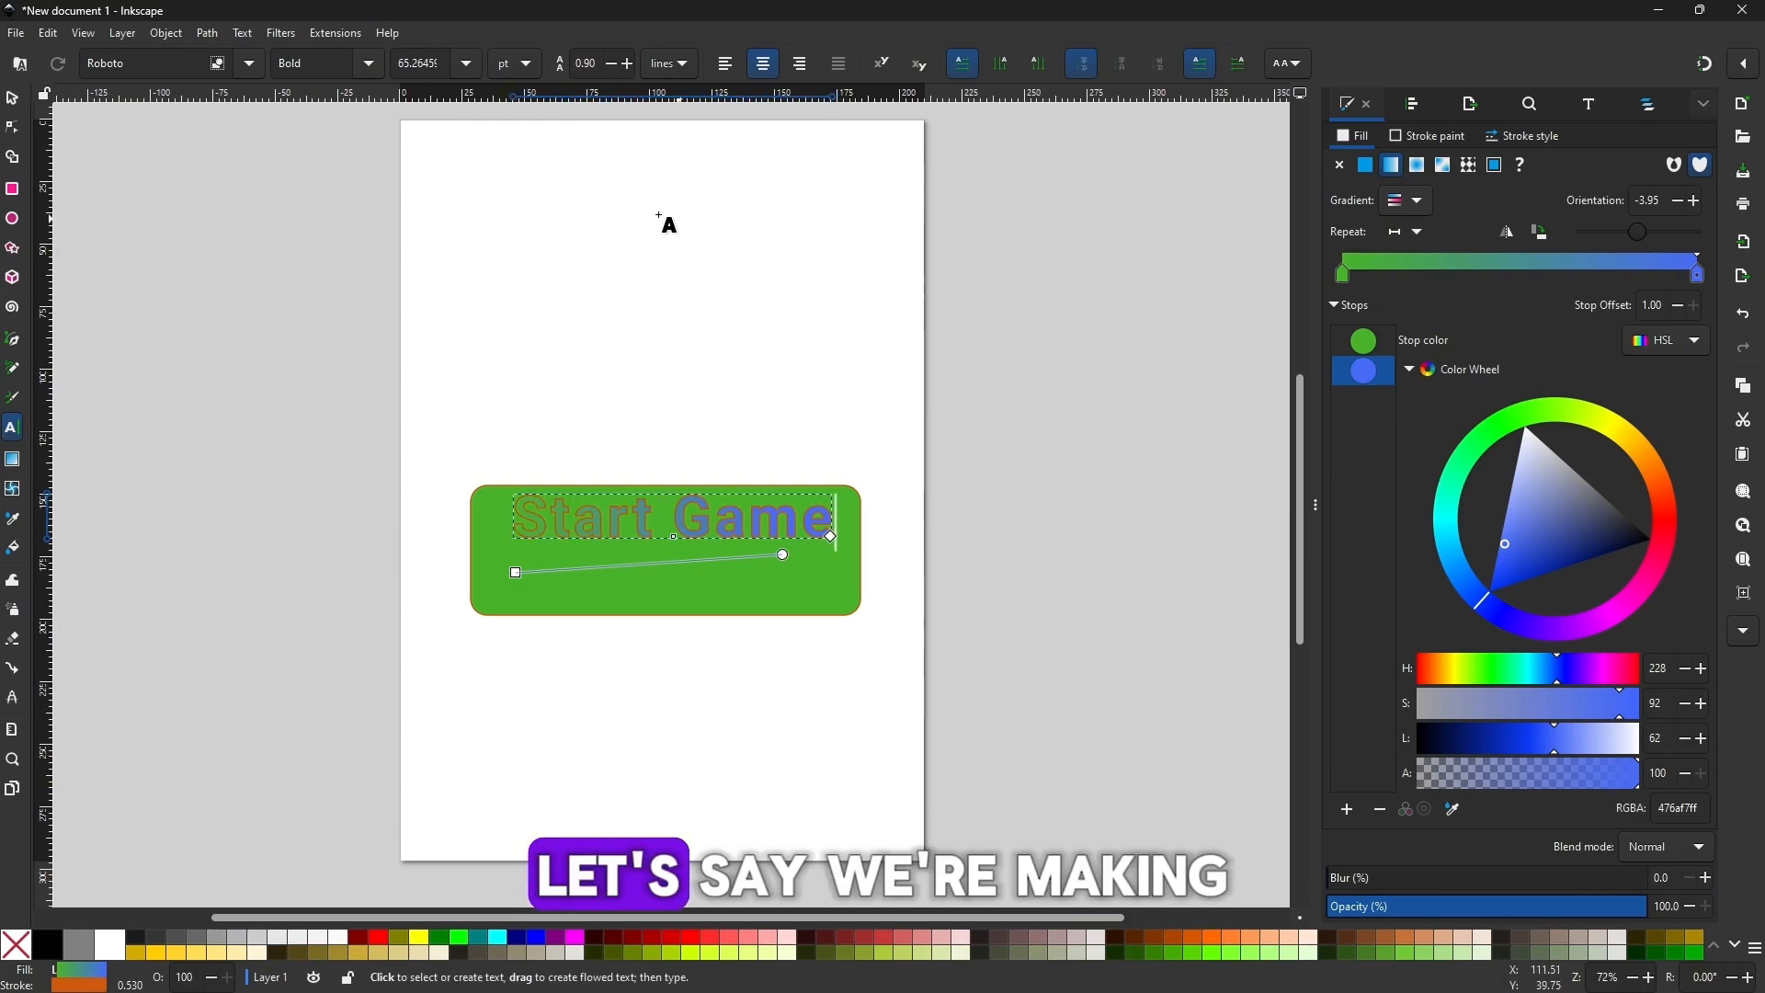
Enlarge the Start Game text to about 139 mm wide and centre it on the green rectangle.
{"action": "left_click", "coordinate": [12, 97]}
{"action": "left_click_drag", "start_coordinate": [622, 533], "coordinate": [622, 556]}
{"action": "left_click_drag", "start_coordinate": [617, 549], "coordinate": [610, 558]}
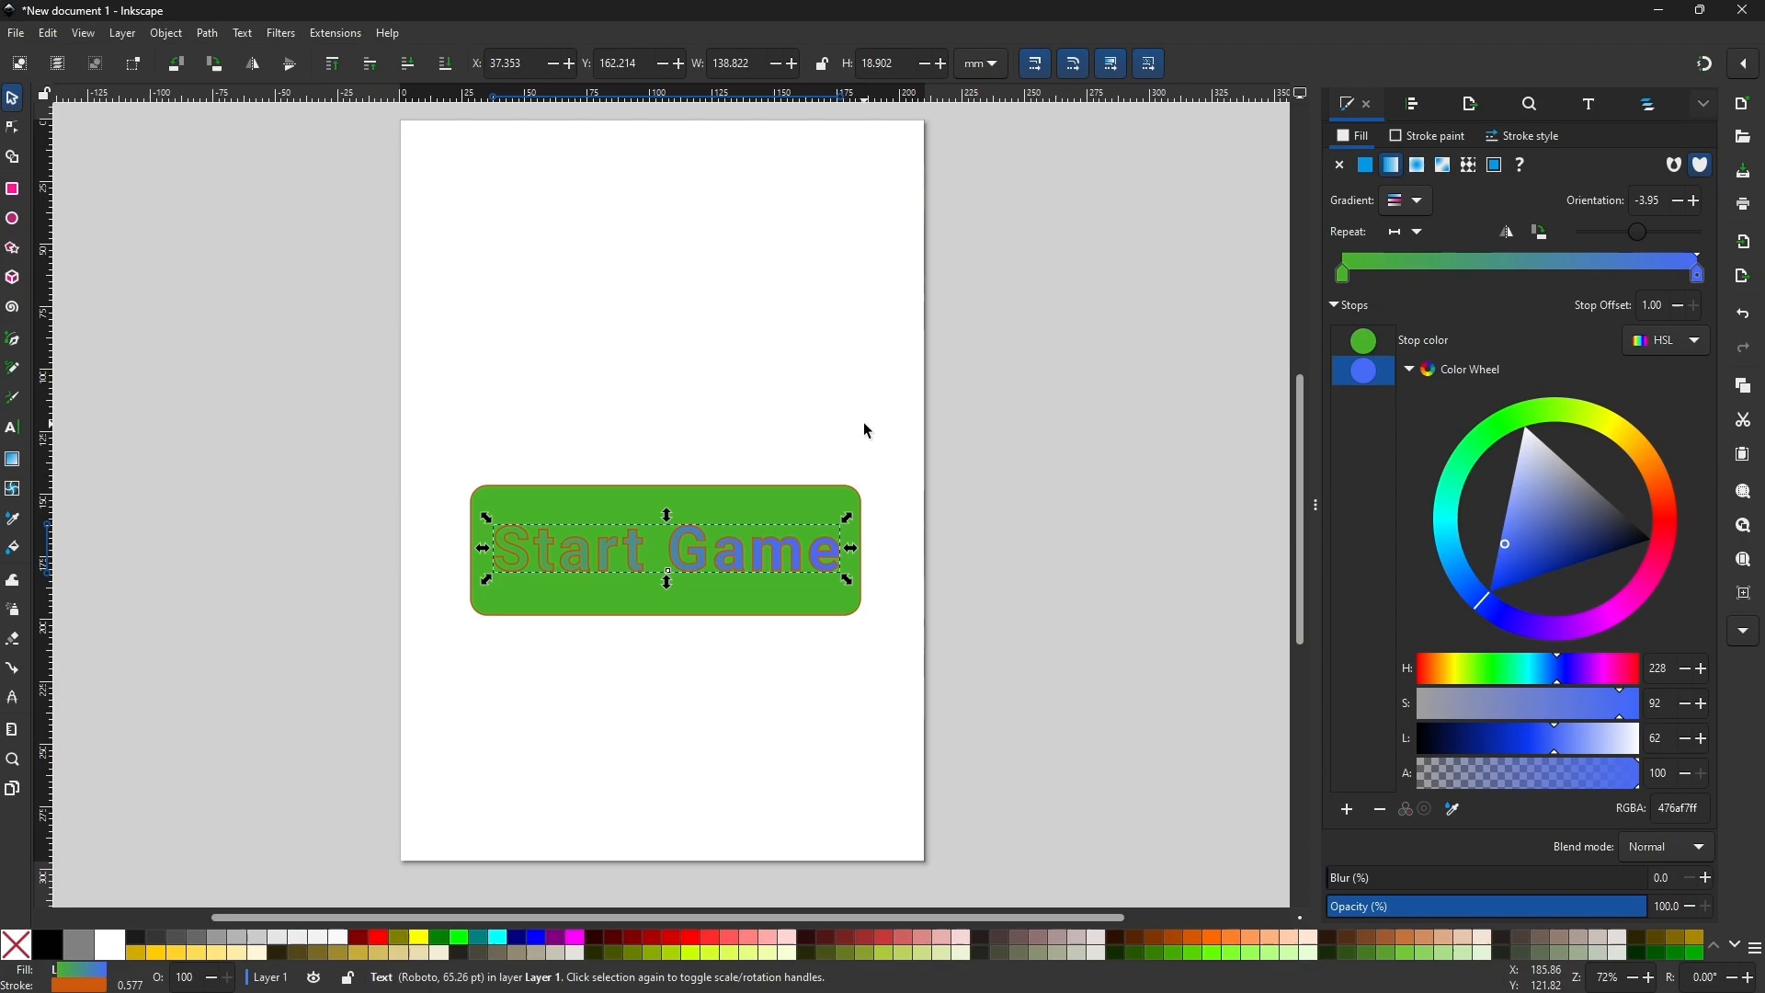
Replace the gradient of the Start Game text with a flat yellow fill, fff800ff.
{"action": "left_click", "coordinate": [1624, 433]}
{"action": "left_click", "coordinate": [1606, 498]}
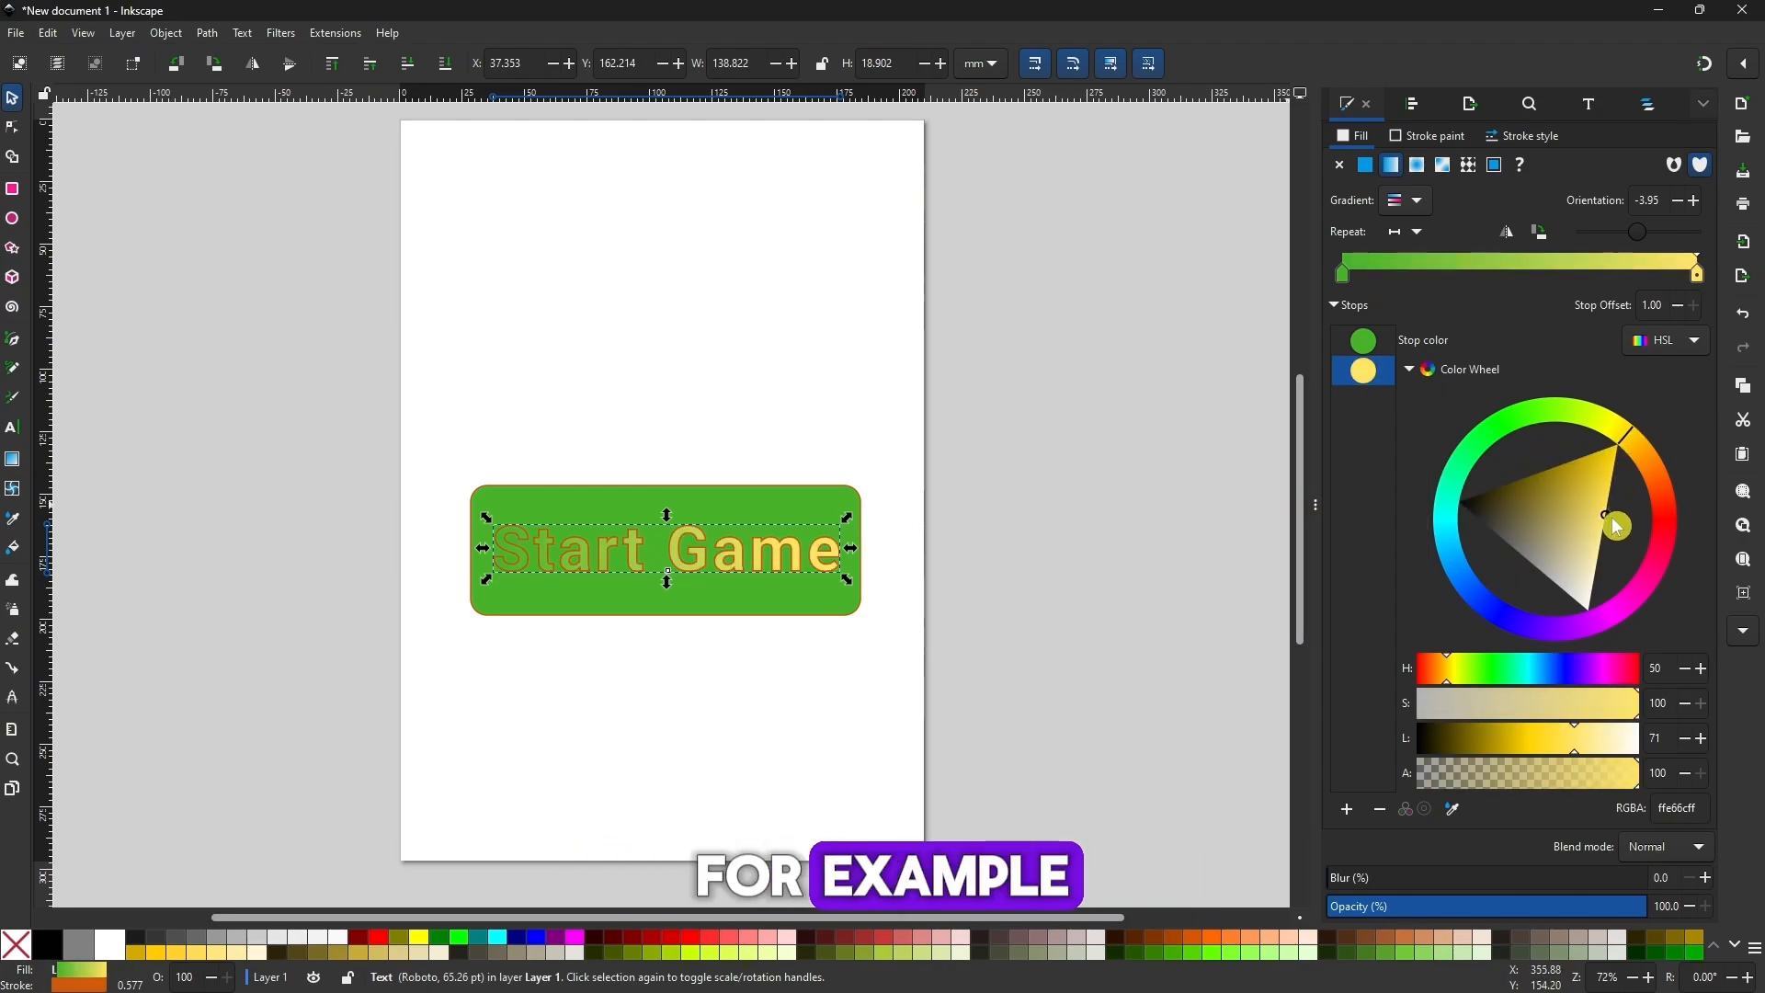
{"action": "left_click", "coordinate": [1370, 171]}
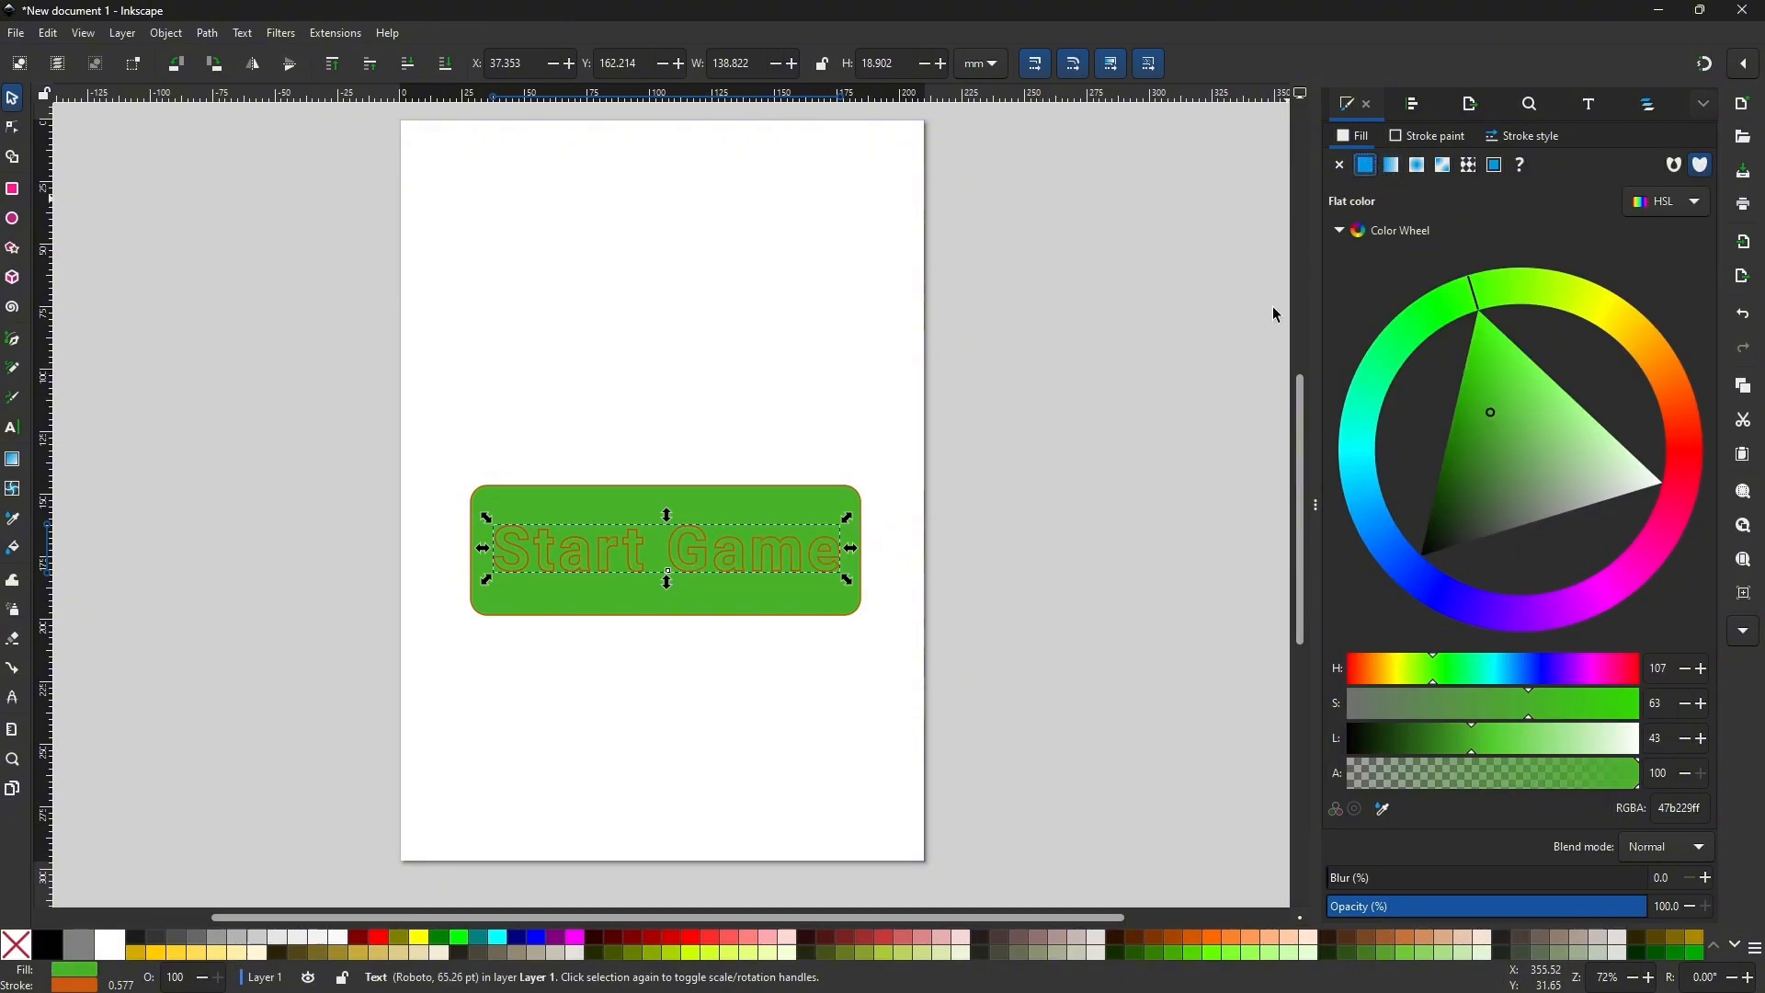
{"action": "left_click", "coordinate": [1606, 310]}
{"action": "left_click_drag", "start_coordinate": [1556, 396], "coordinate": [1702, 340]}
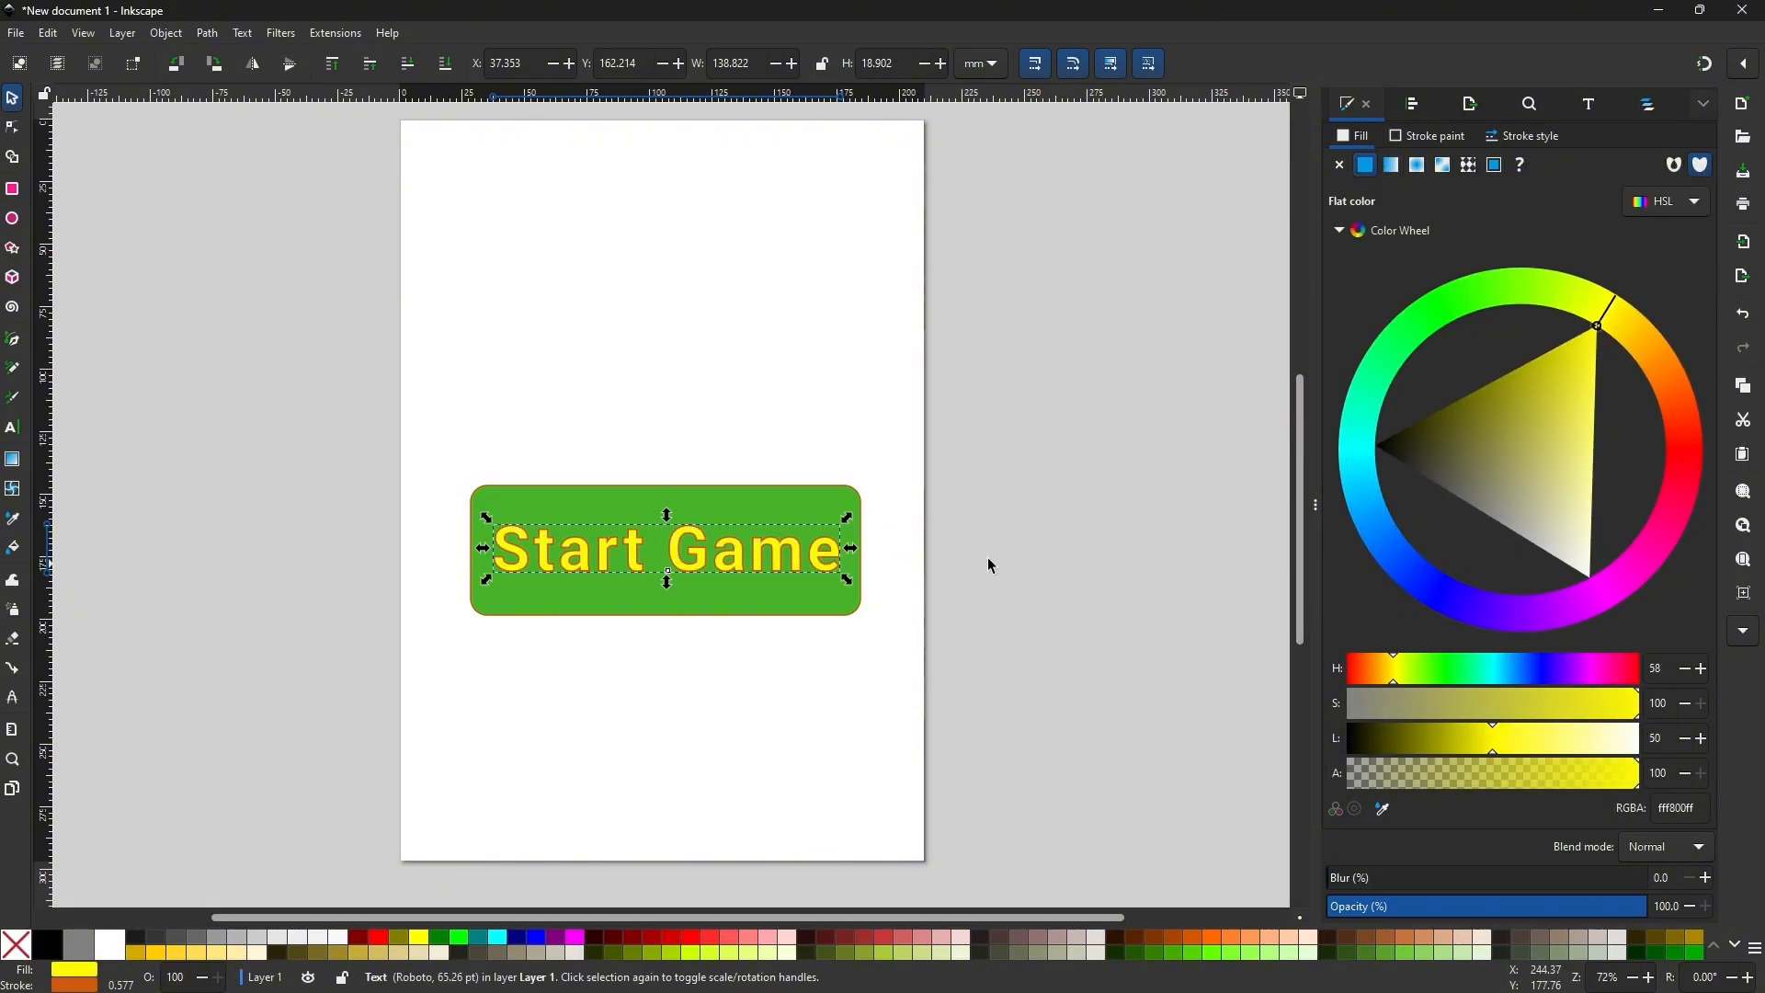
{"action": "left_click", "coordinate": [1153, 473]}
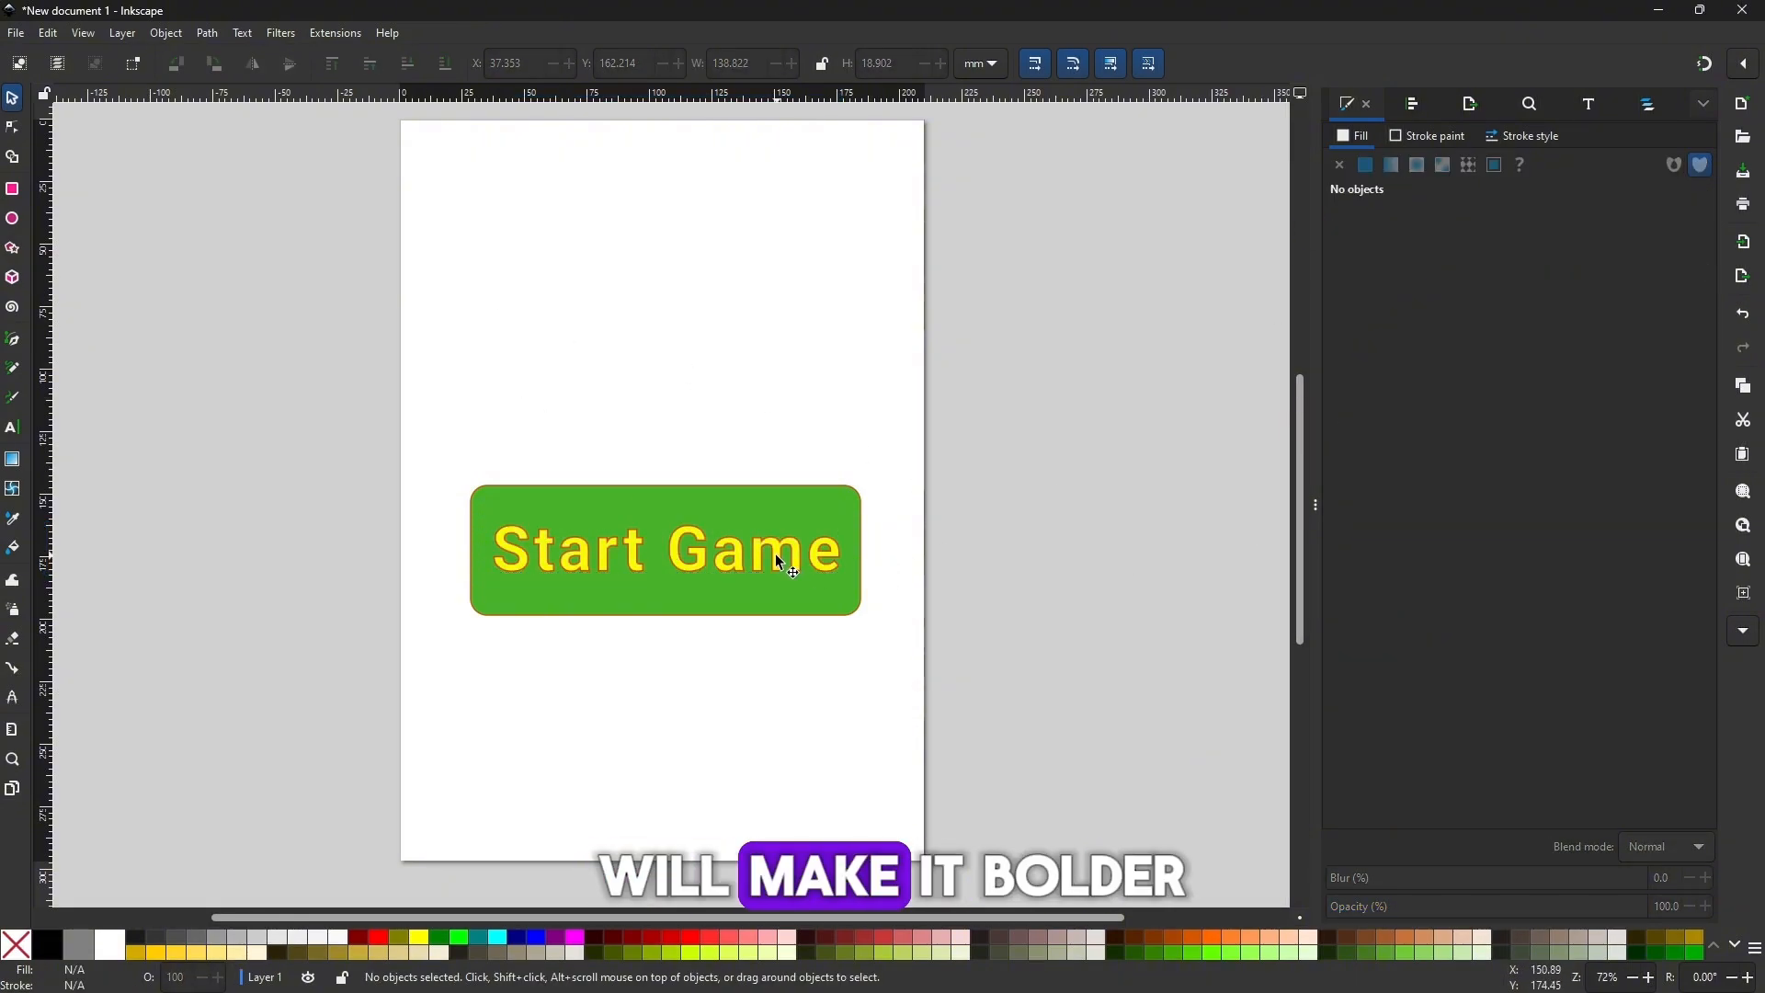
Set the font style of the whole Start Game text to Heavy.
{"action": "double_click", "coordinate": [777, 556]}
{"action": "key", "text": "ctrl+a"}
{"action": "left_click", "coordinate": [370, 64]}
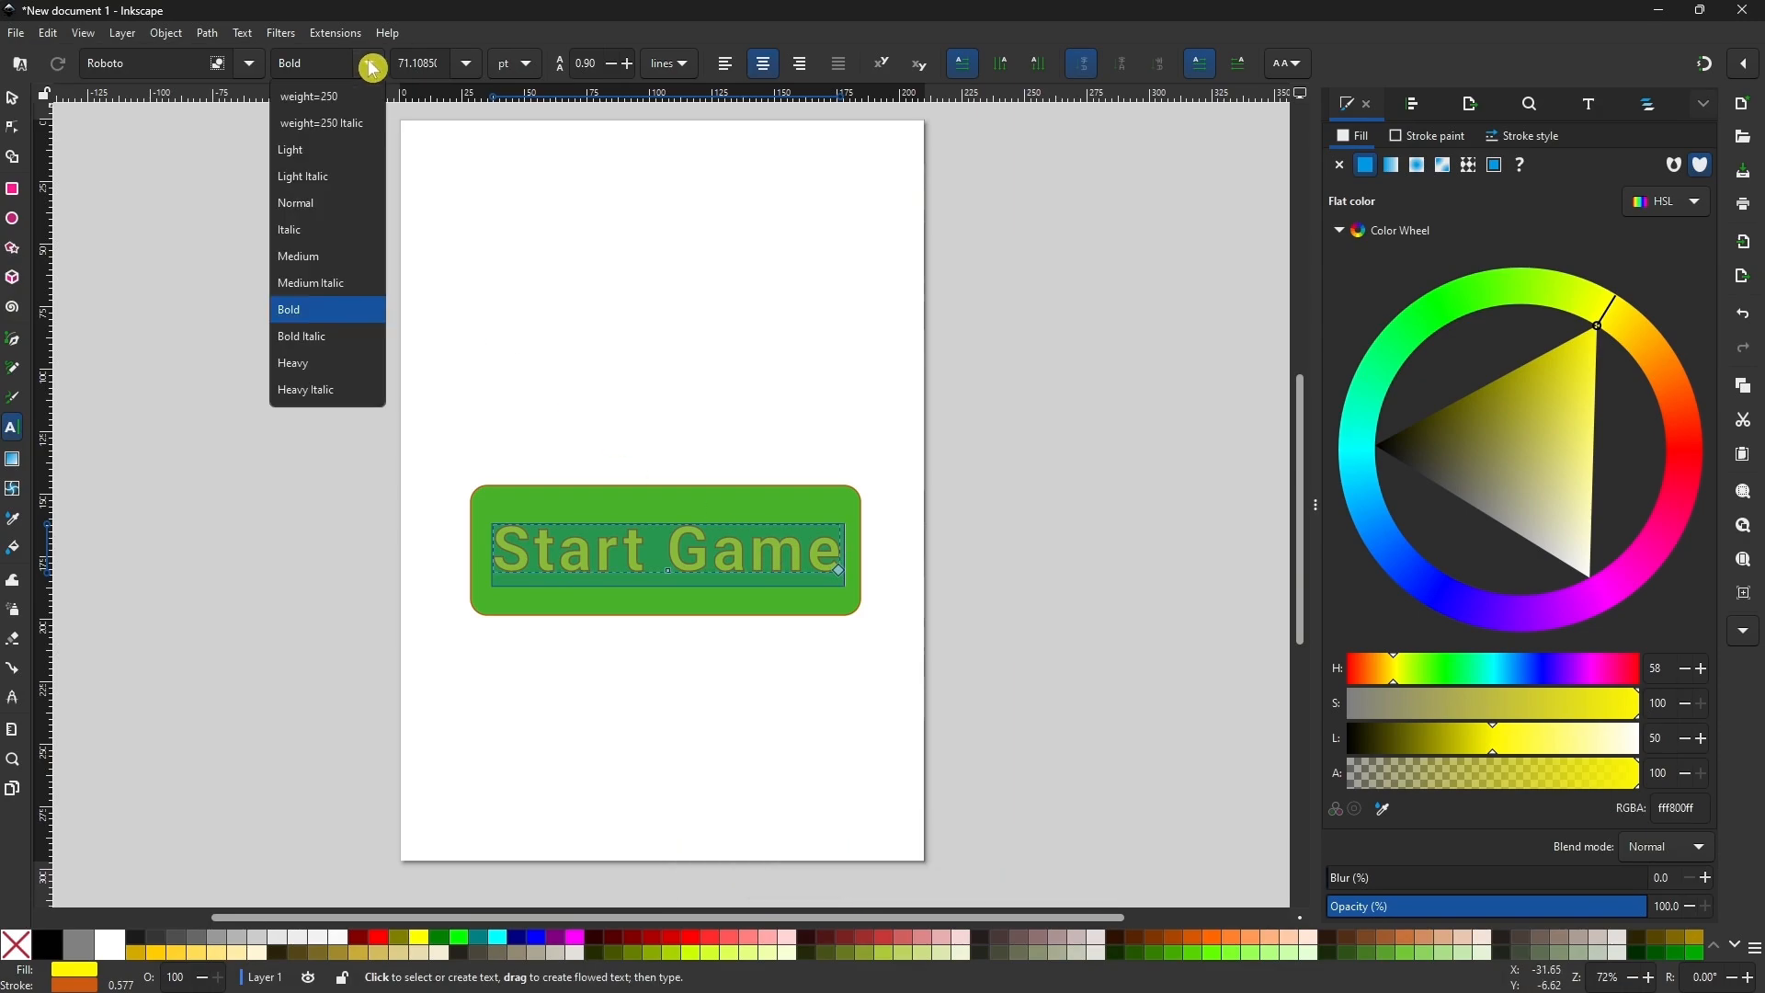
{"action": "left_click", "coordinate": [340, 361]}
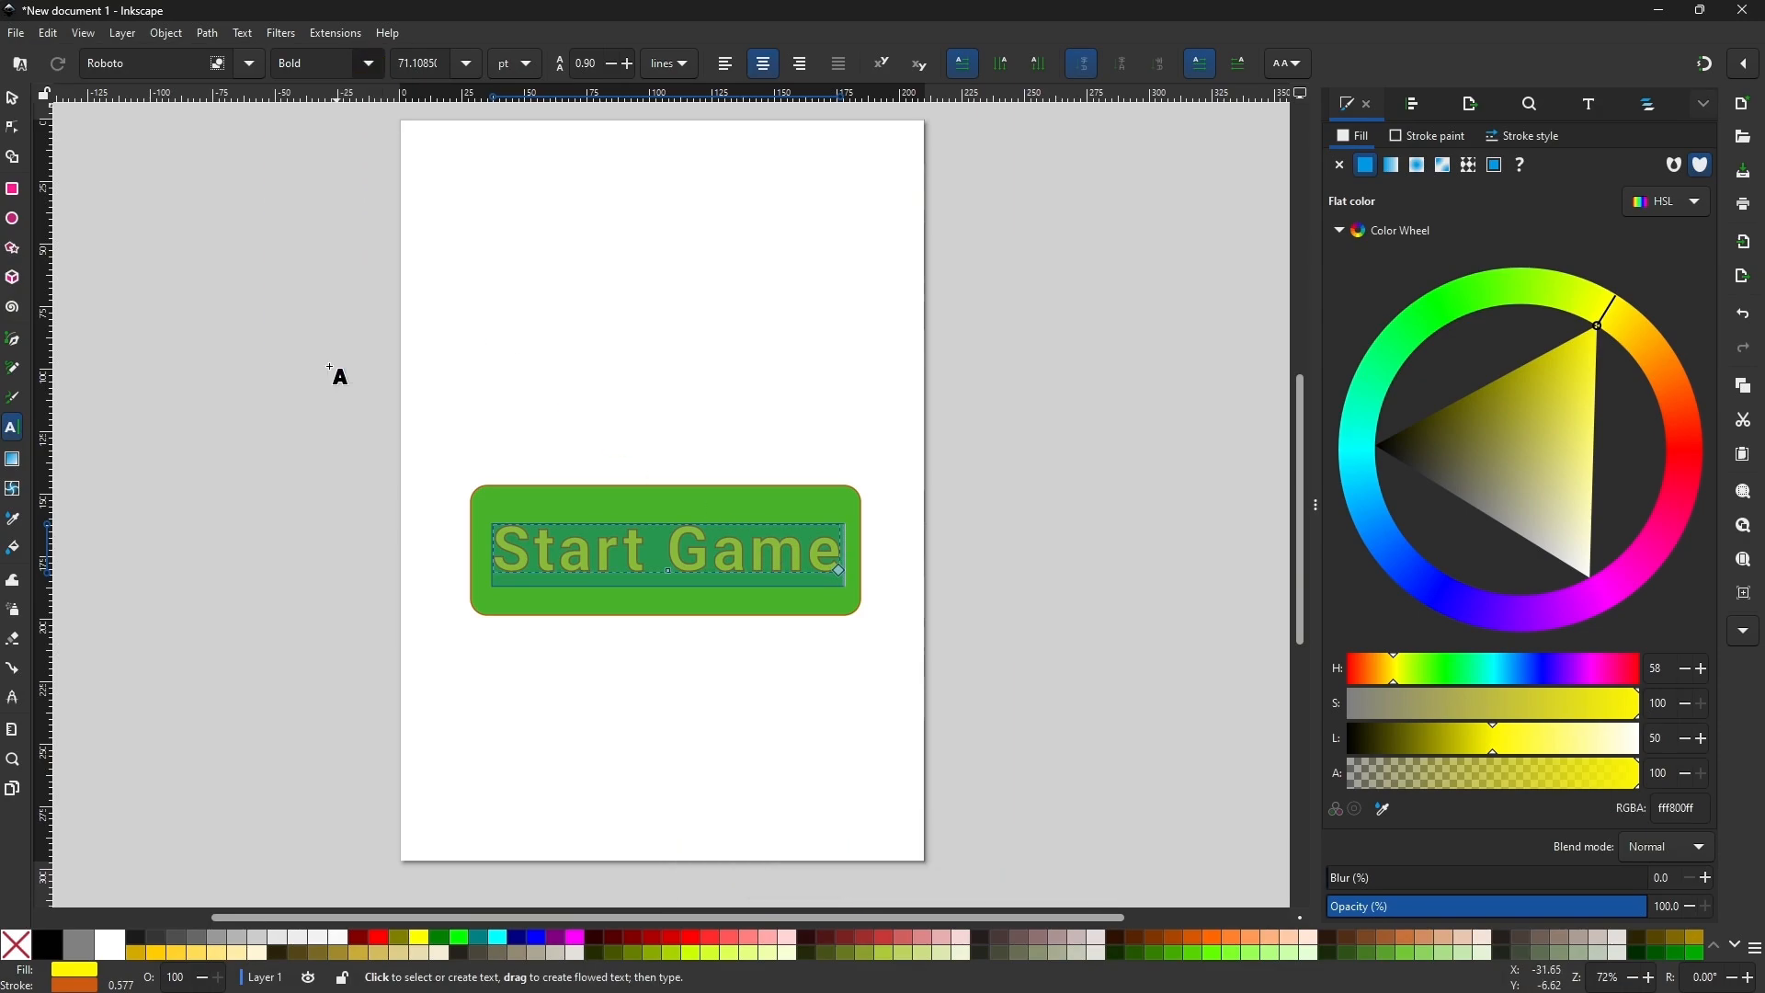
{"action": "left_click", "coordinate": [19, 101]}
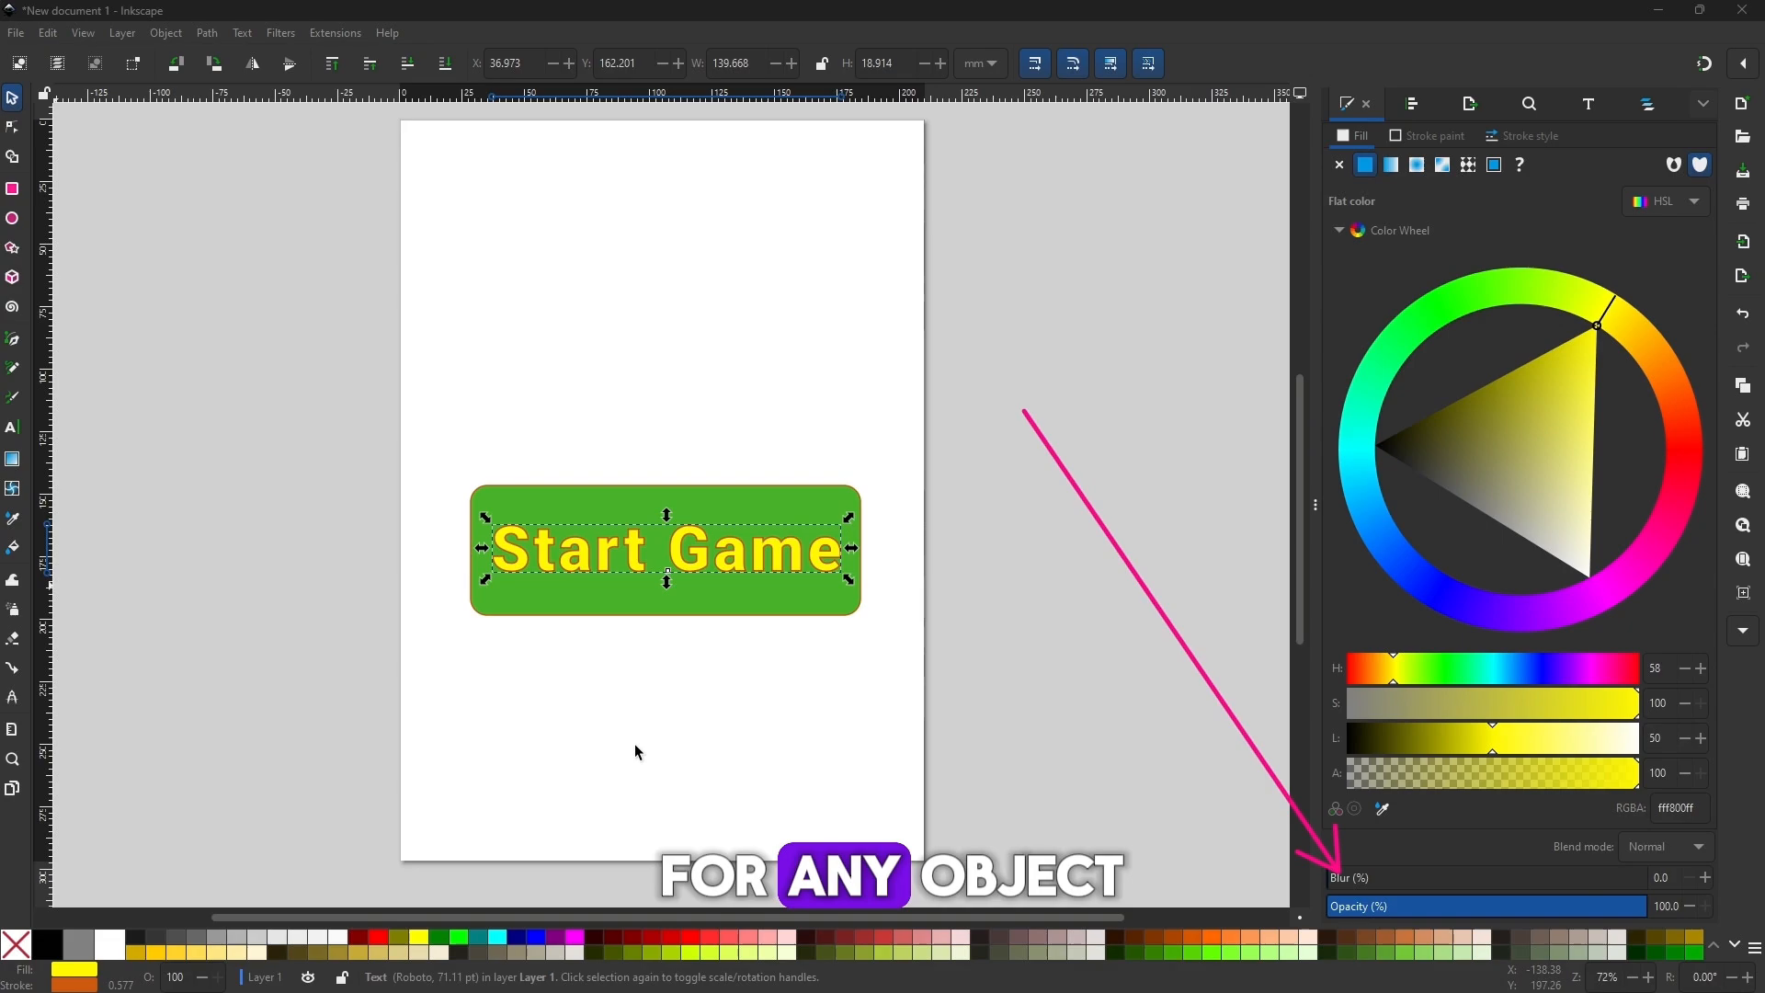
Blur the Start Game text by about 18% and change its fill to white, ffffffff.
{"action": "mouse_move", "coordinate": [1358, 884]}
{"action": "left_mouse_down"}
{"action": "mouse_move", "coordinate": [1412, 882]}
{"action": "mouse_move", "coordinate": [1382, 883]}
{"action": "left_mouse_up"}
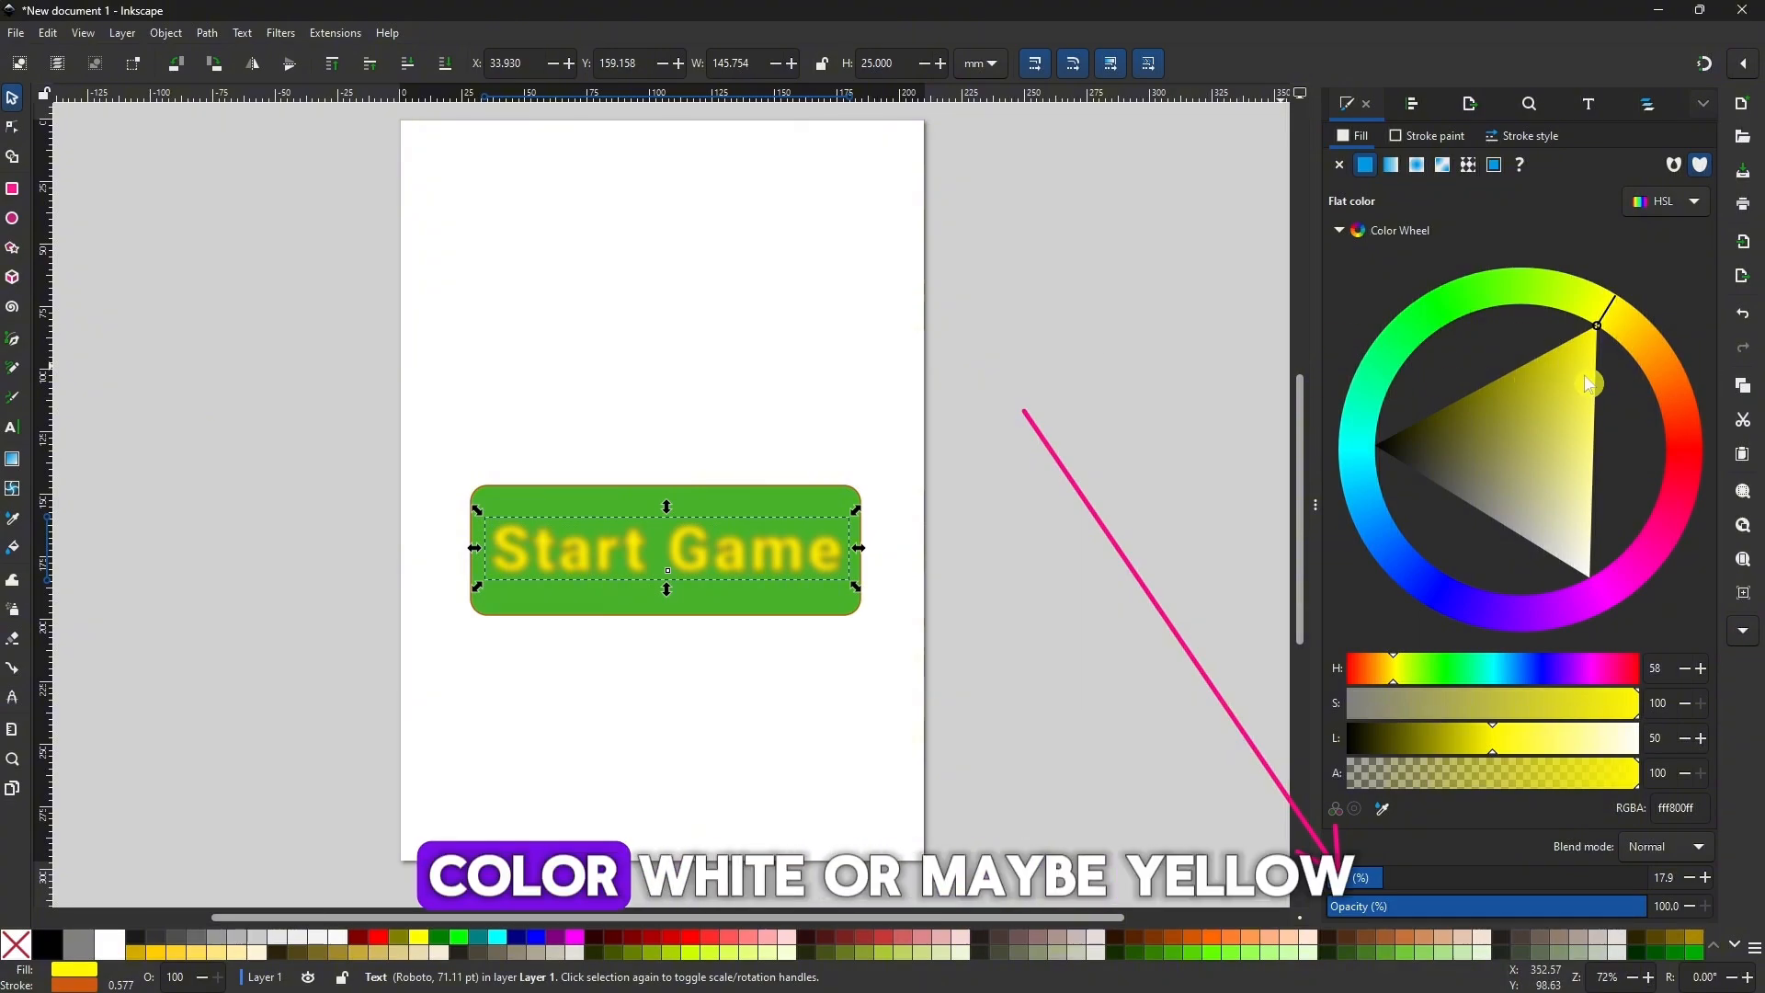
{"action": "left_click_drag", "start_coordinate": [1597, 350], "coordinate": [1608, 627]}
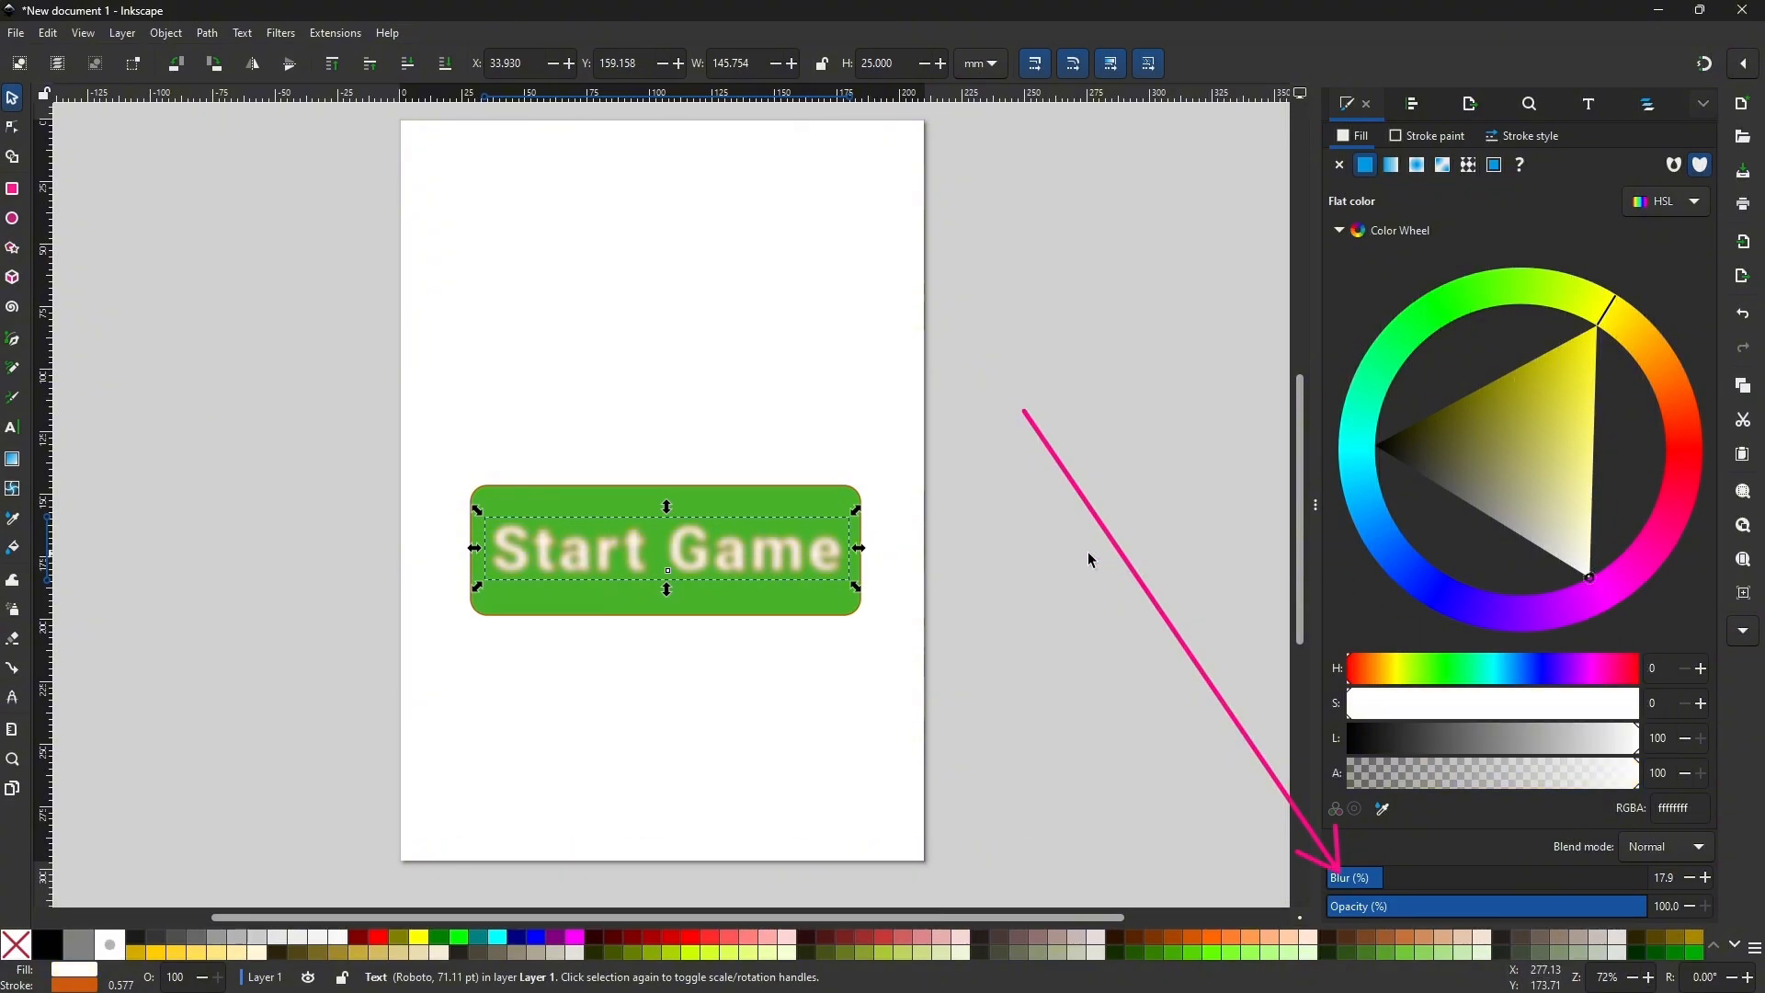
{"action": "left_click_drag", "start_coordinate": [1367, 881], "coordinate": [1362, 881]}
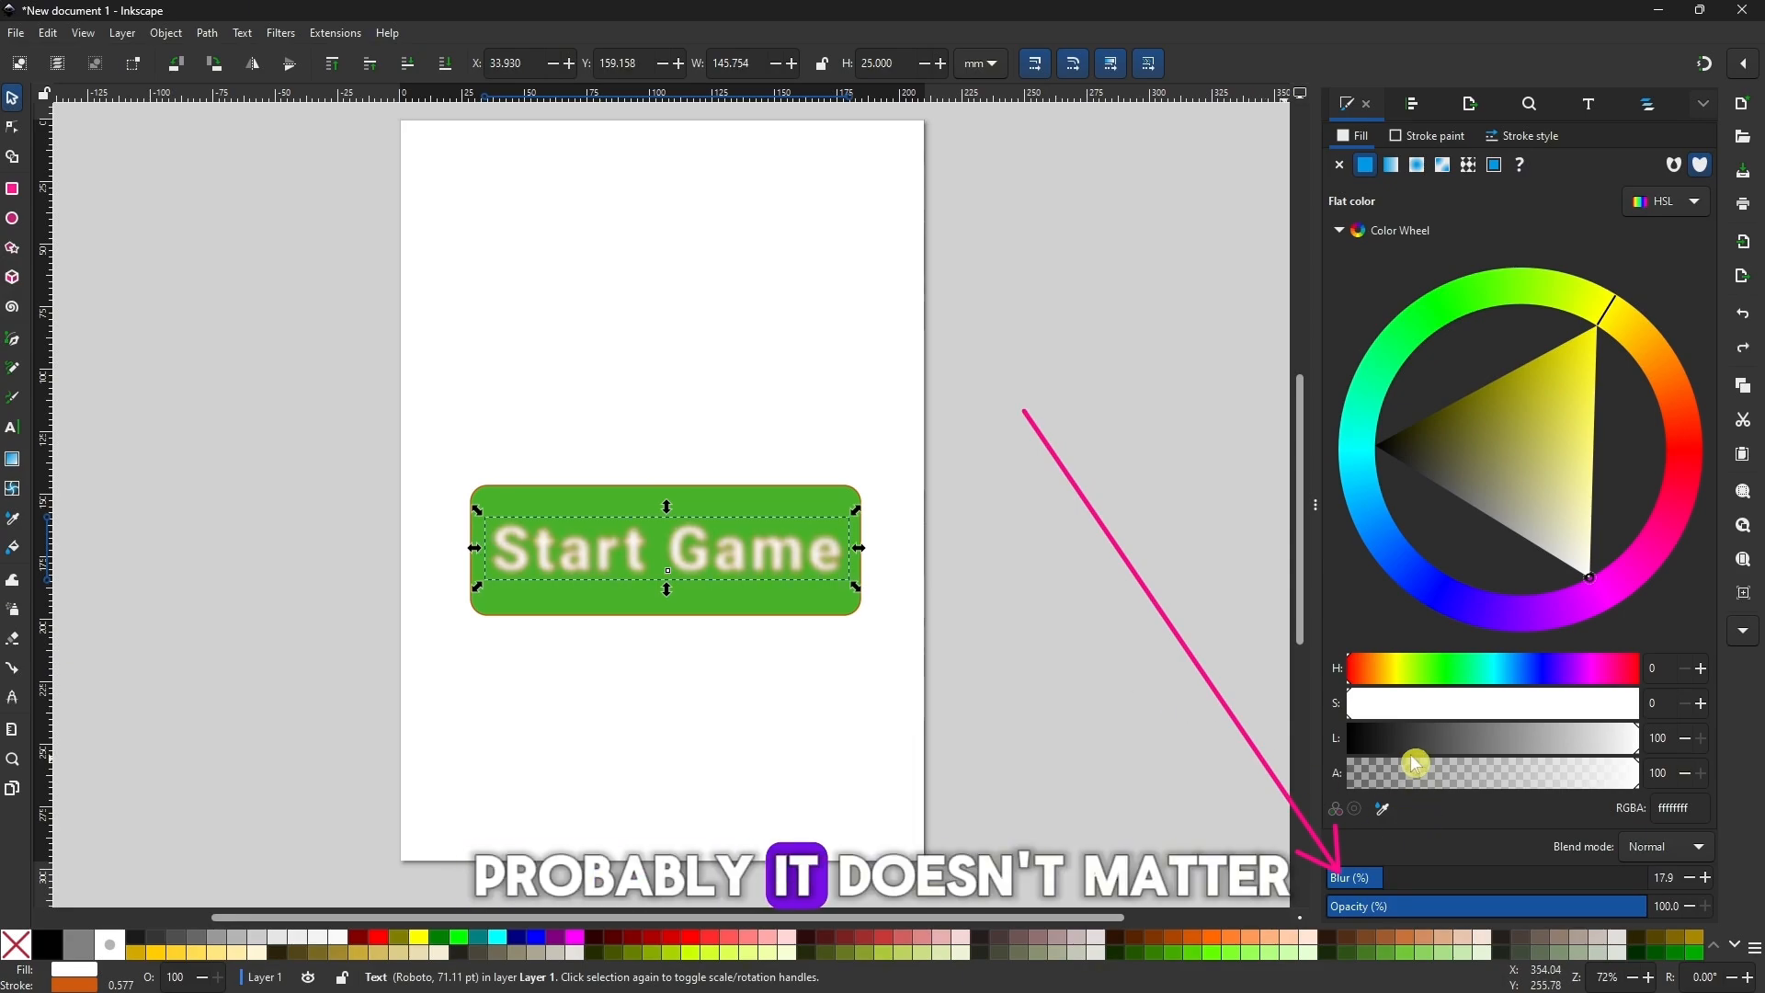
{"action": "left_click", "coordinate": [1383, 881]}
{"action": "left_click_drag", "start_coordinate": [1383, 881], "coordinate": [1389, 878]}
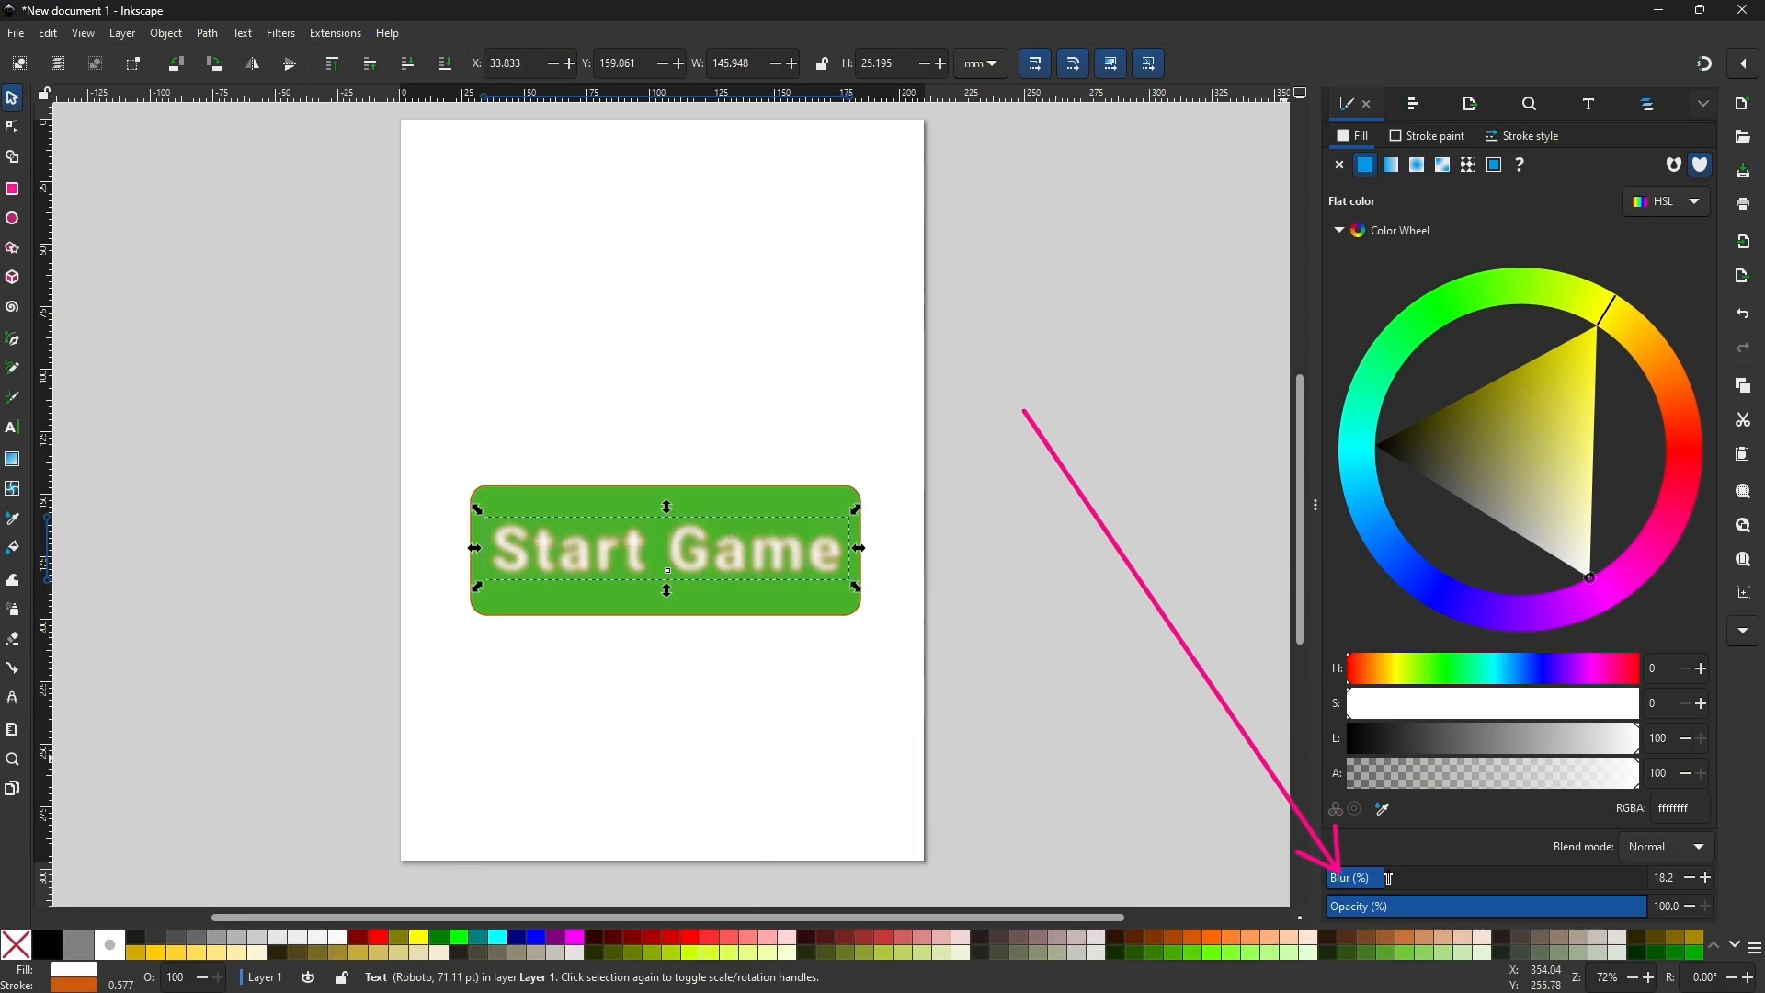
Duplicate the blurred Start Game text and set the duplicate's blur to 0%.
{"action": "left_click", "coordinate": [713, 445]}
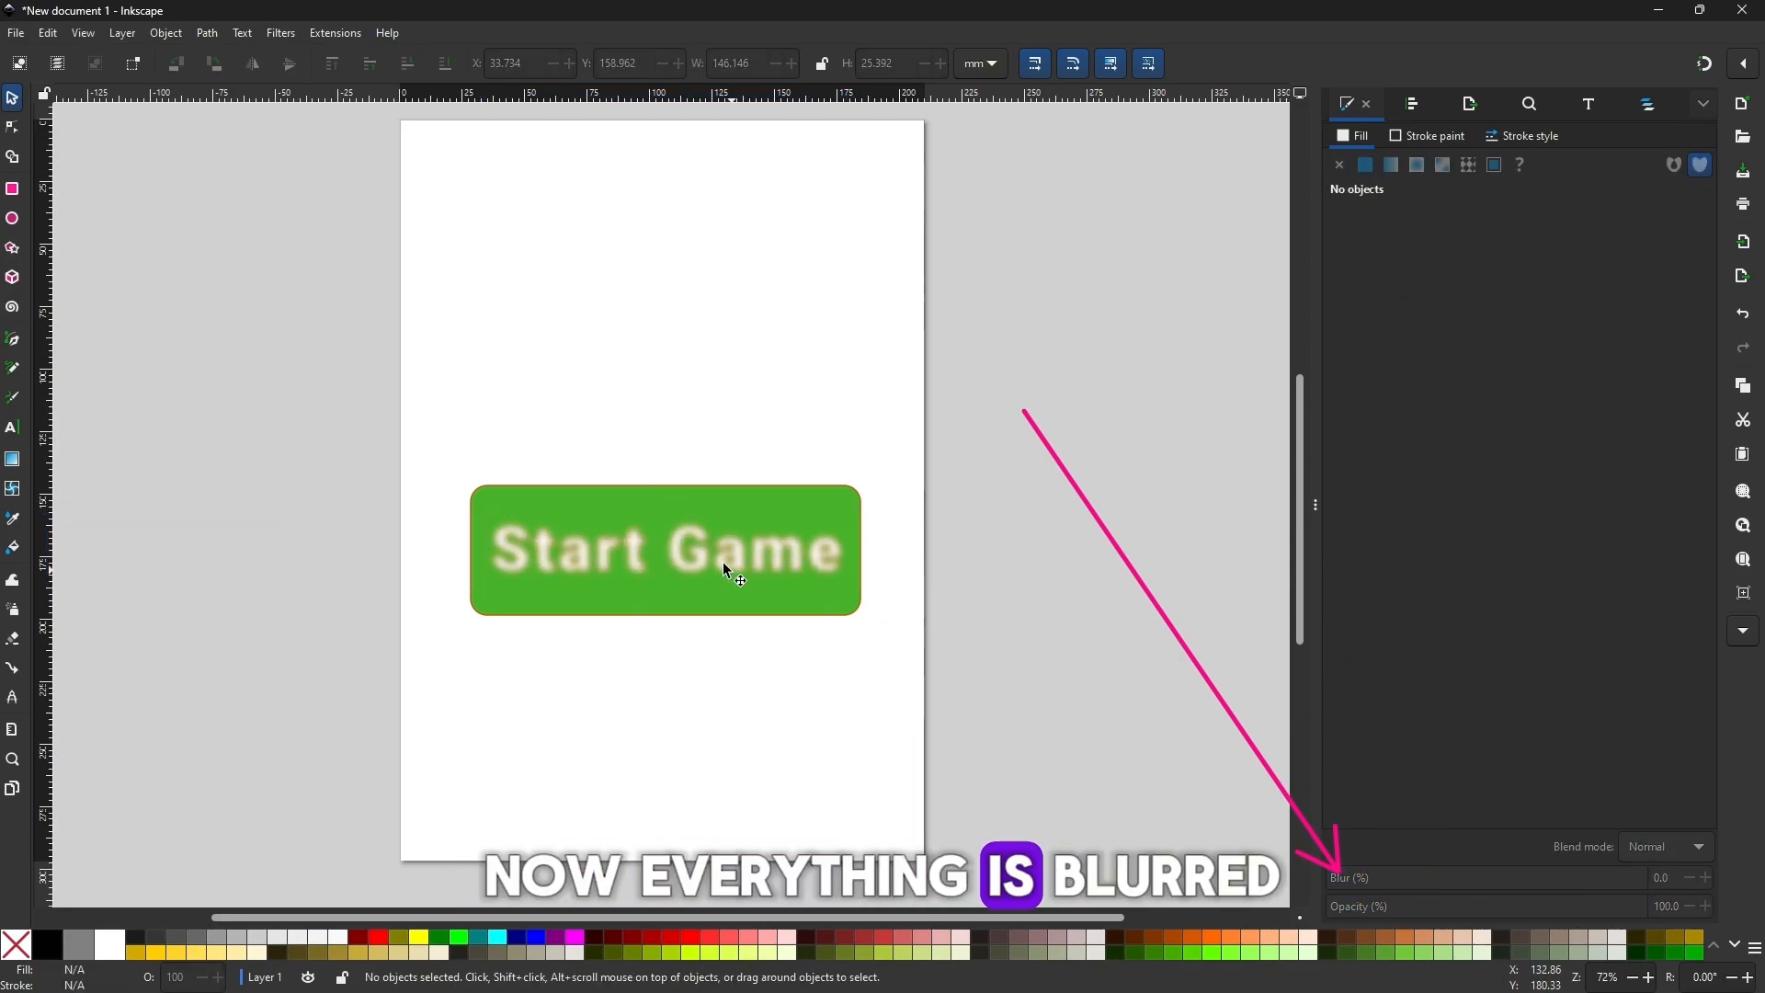
{"action": "left_click", "coordinate": [723, 561]}
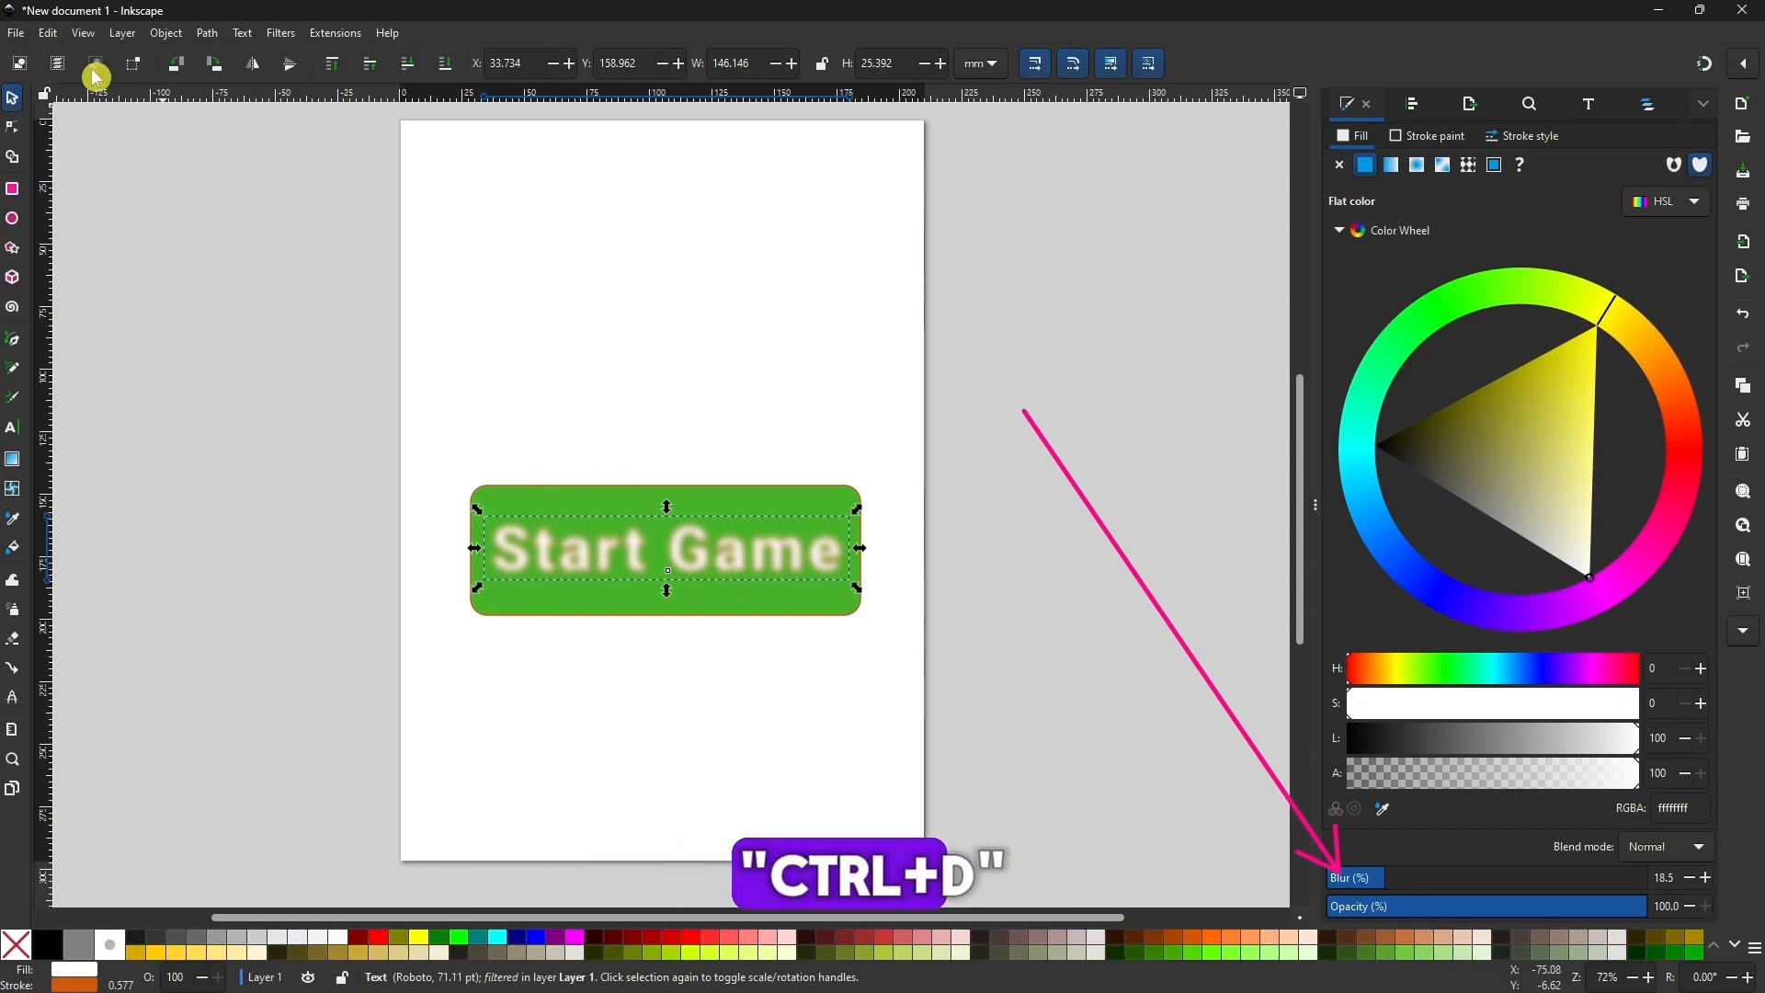
{"action": "left_click", "coordinate": [48, 33]}
{"action": "left_click", "coordinate": [130, 250]}
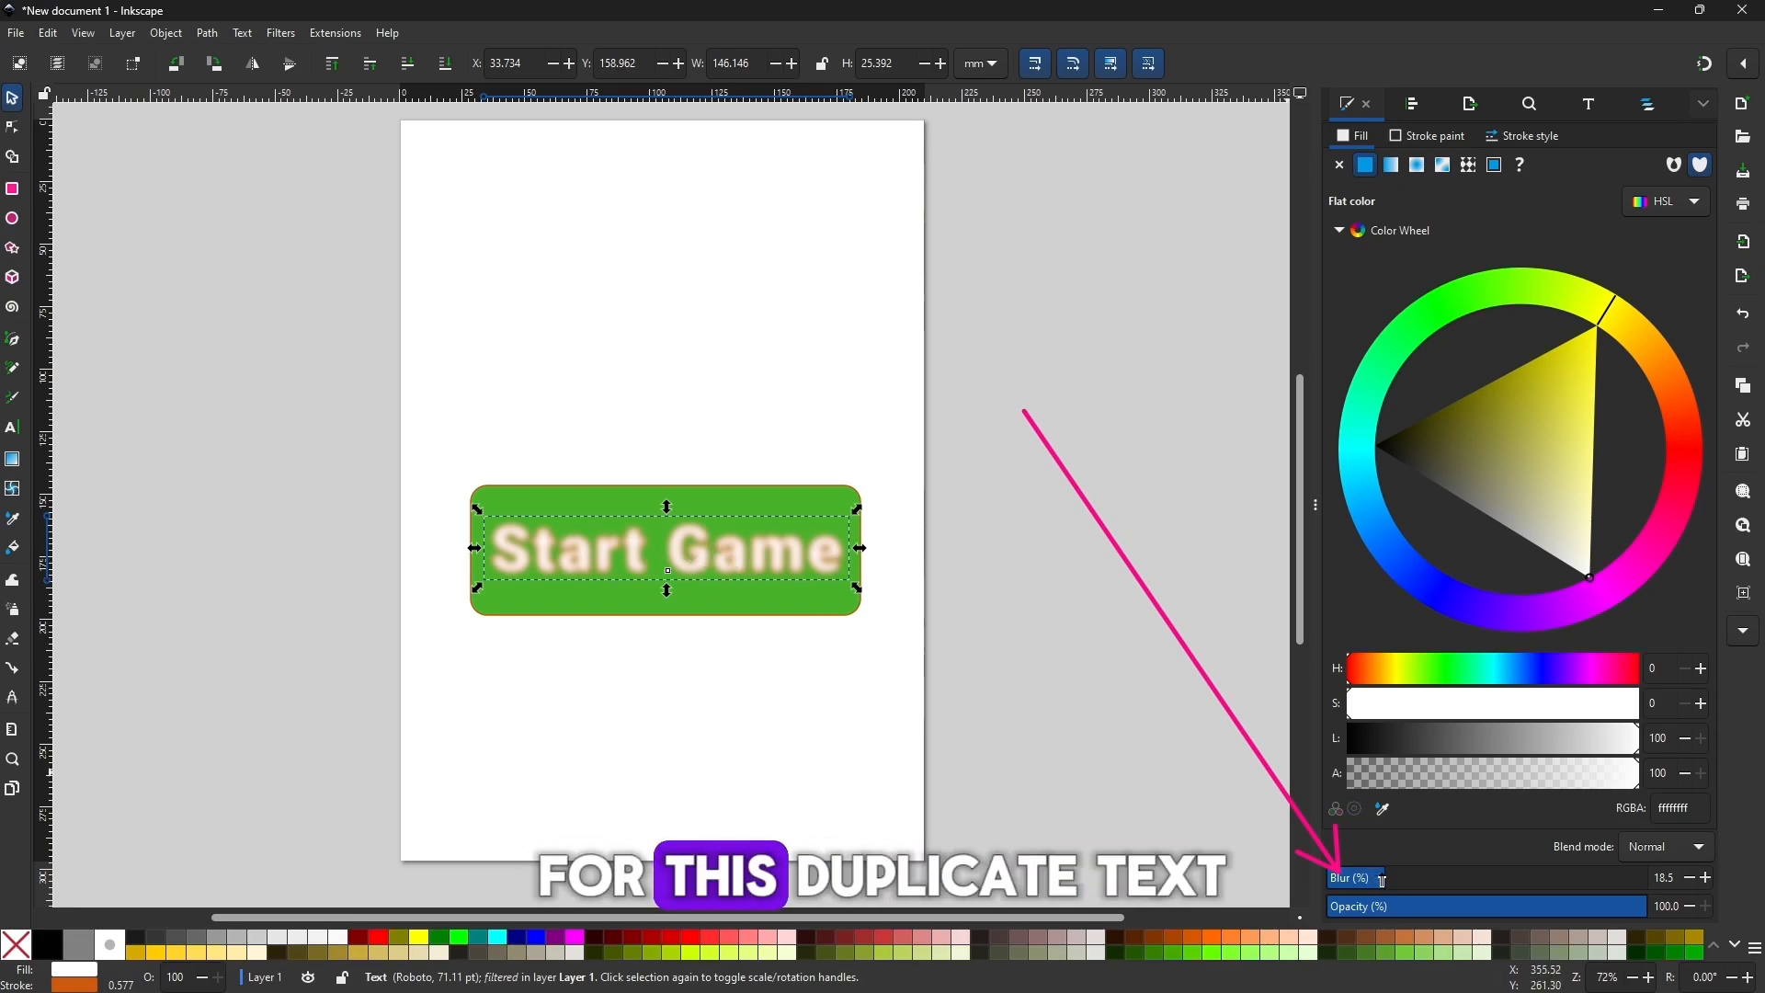
{"action": "left_click_drag", "start_coordinate": [1386, 880], "coordinate": [1233, 871]}
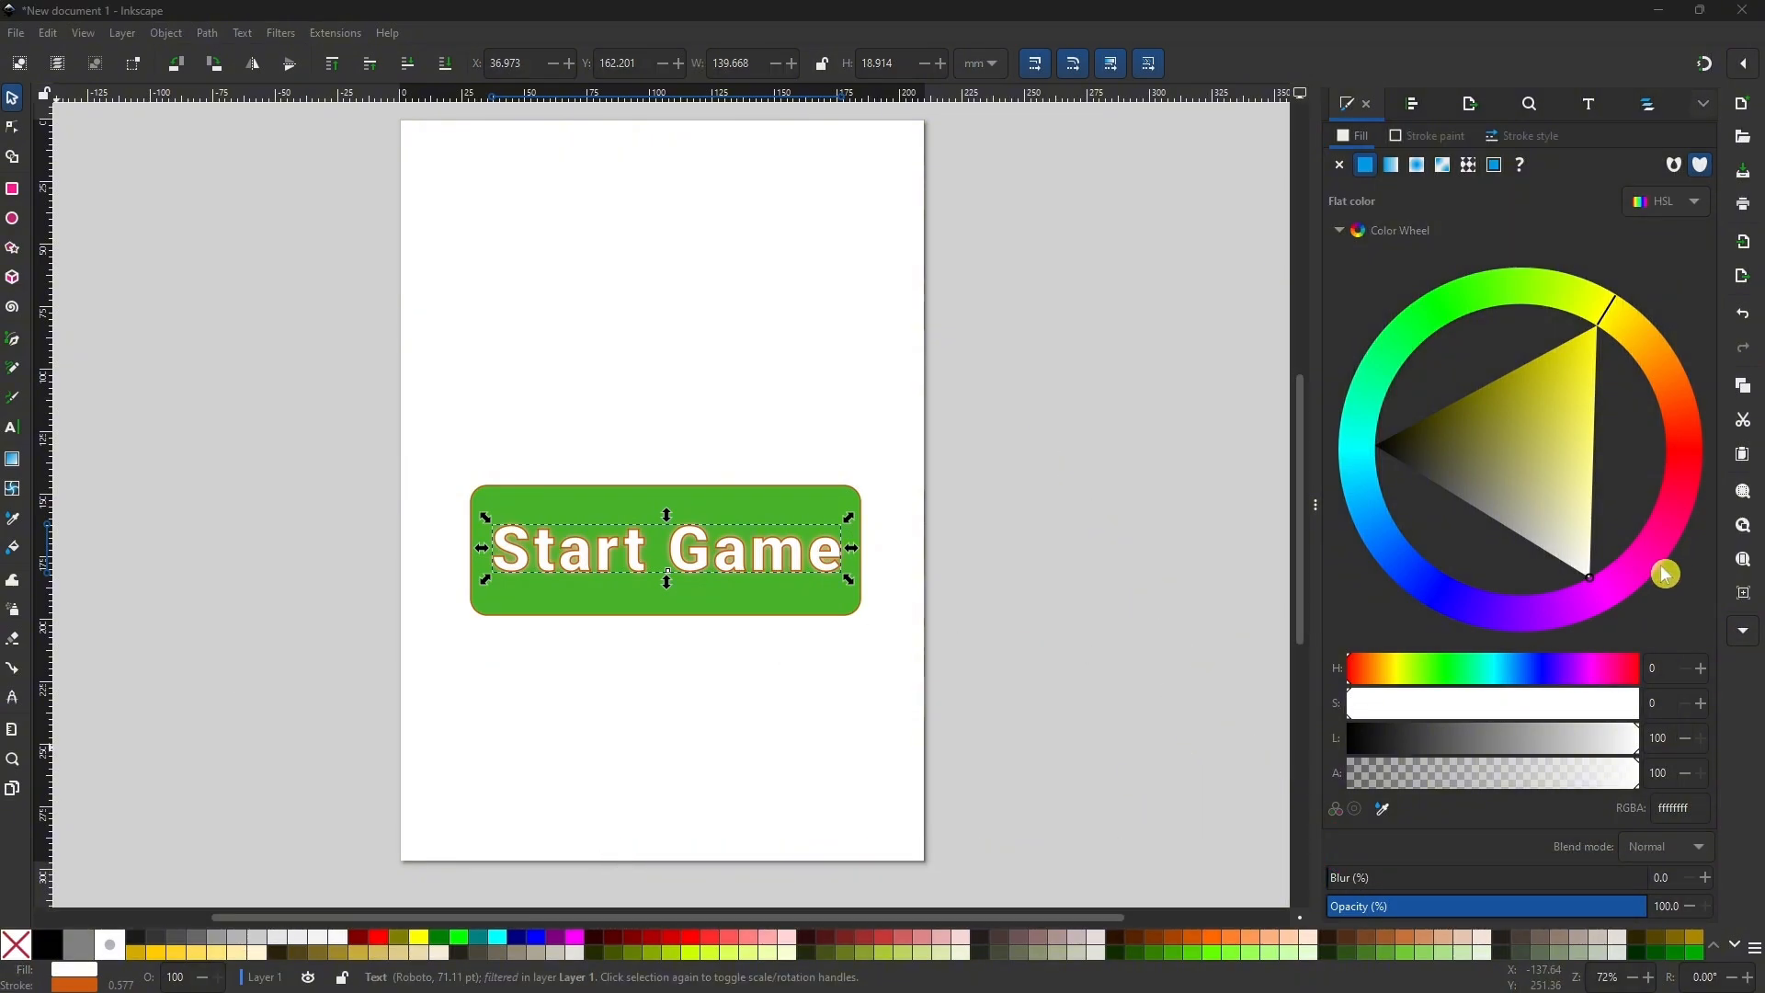
Remove the stroke from the sharp Start Game text, shift it upward, and remove the stroke from the blurred copy beneath.
{"action": "left_click", "coordinate": [1446, 138]}
{"action": "left_click", "coordinate": [1289, 210]}
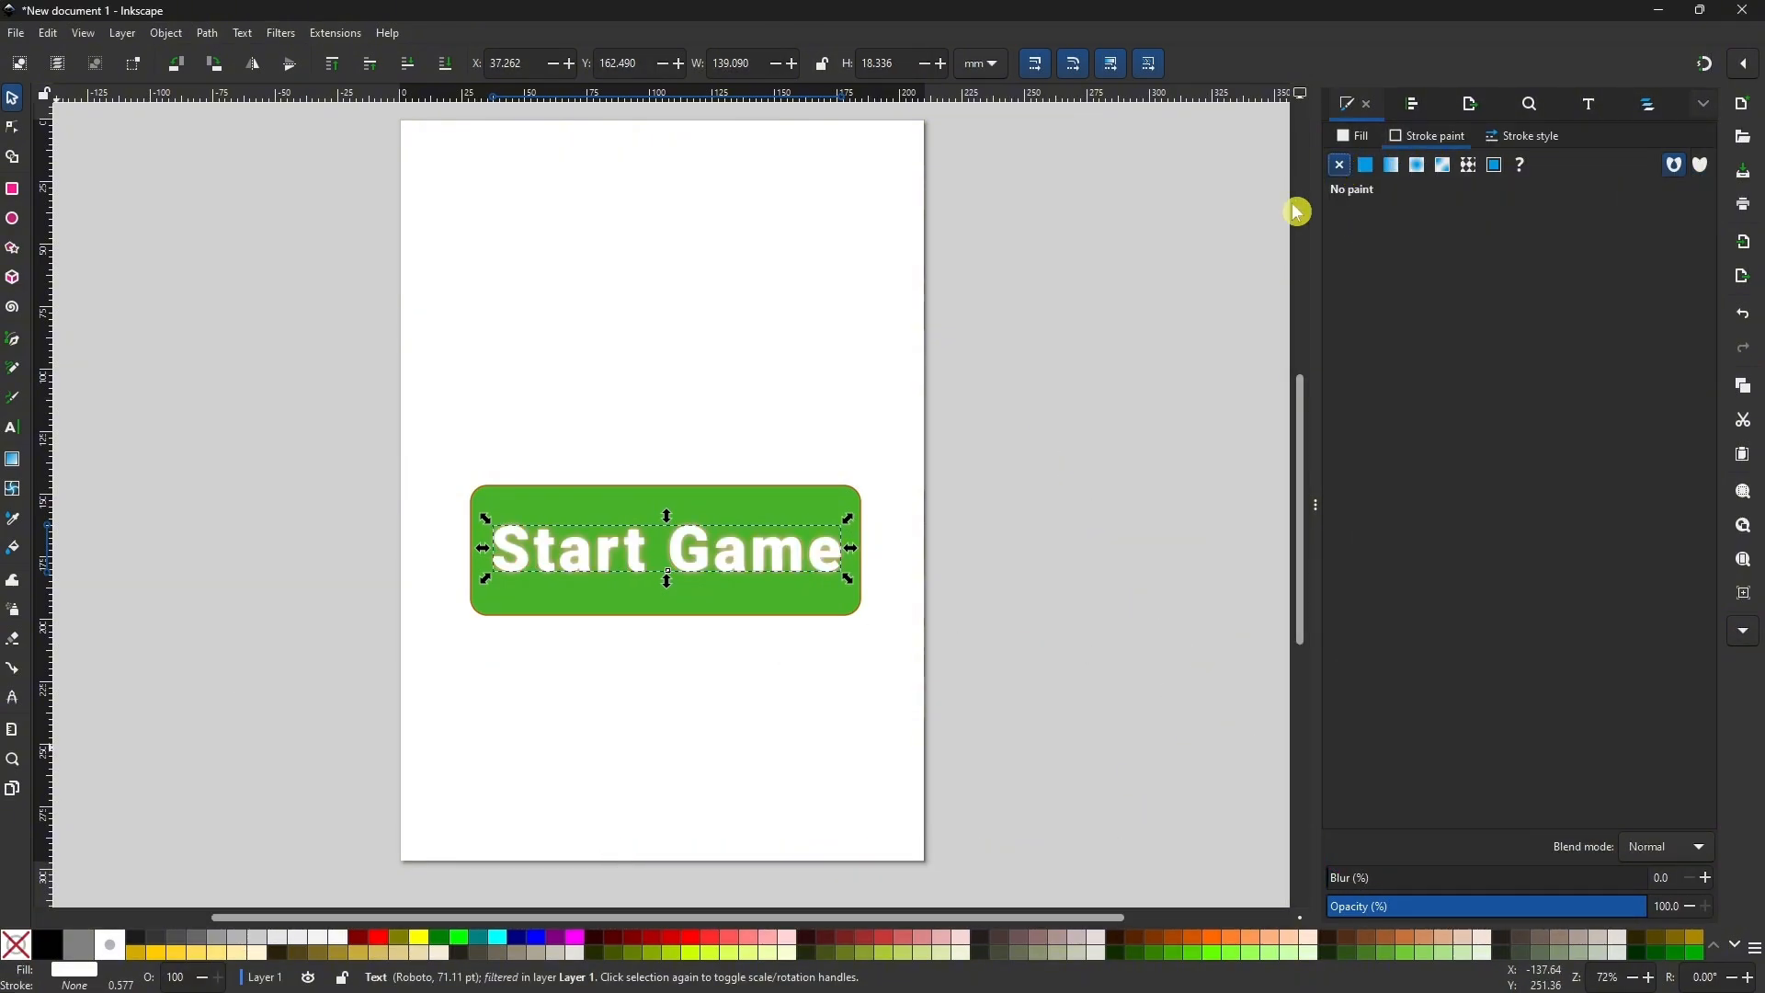
{"action": "left_click", "coordinate": [787, 553]}
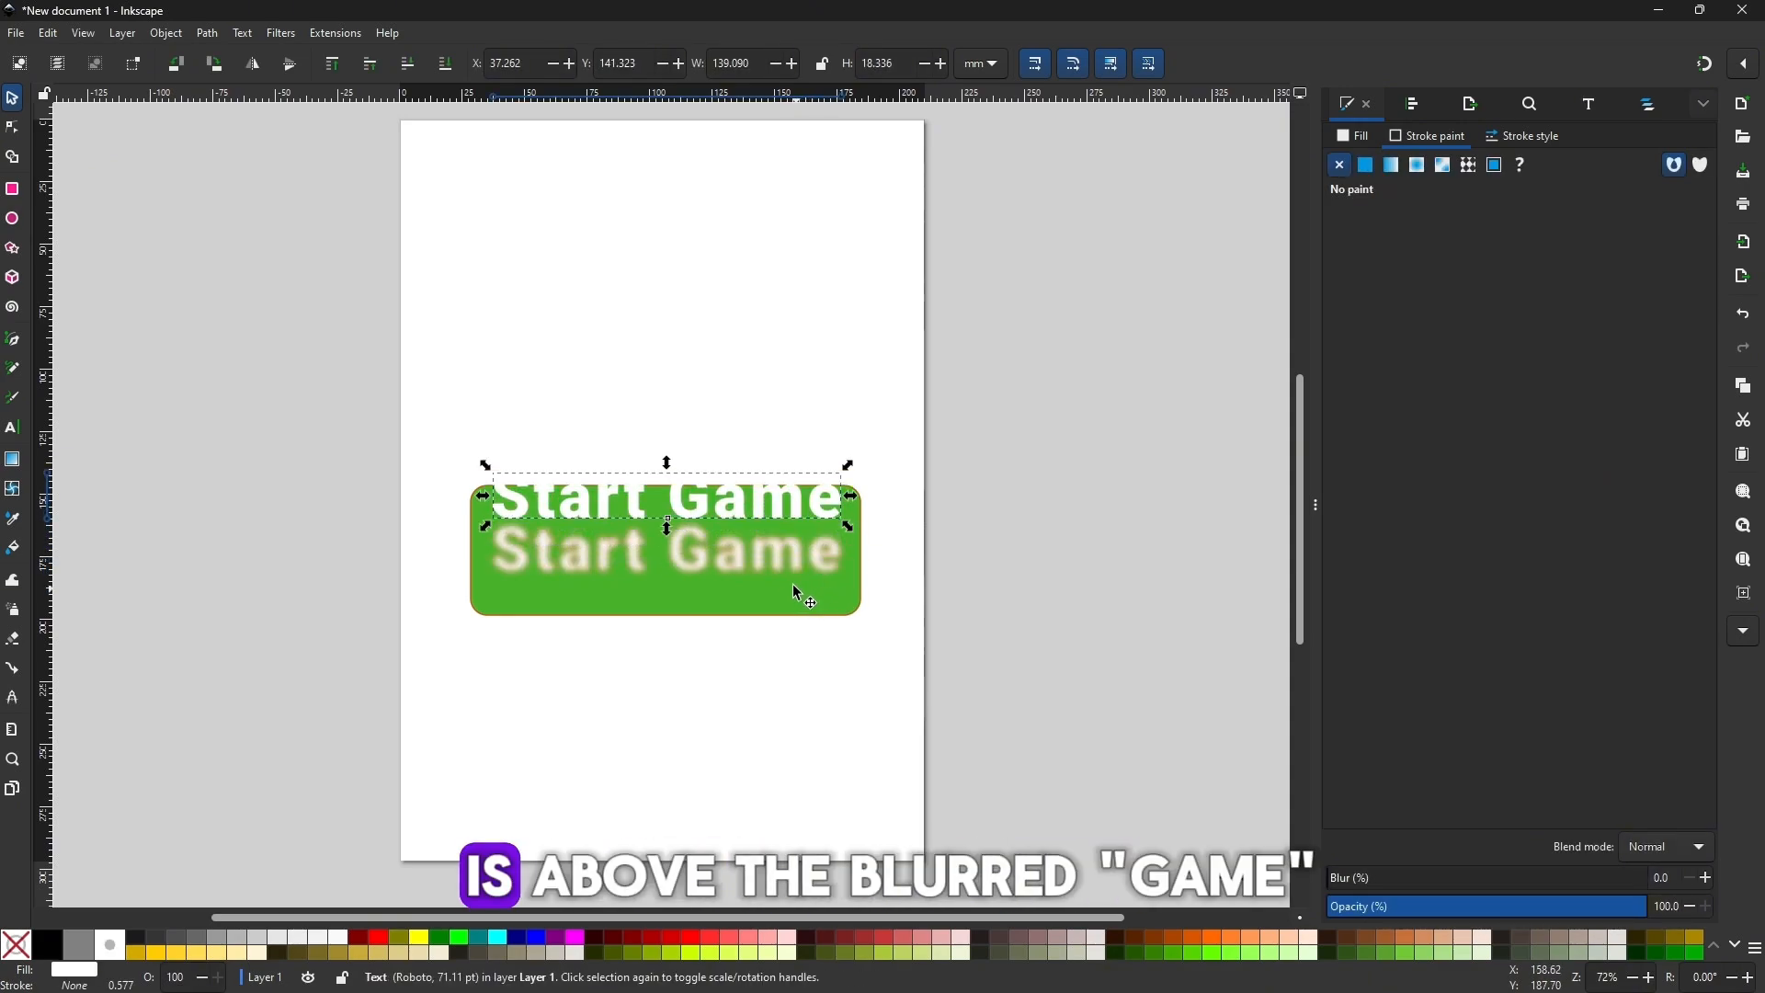
{"action": "left_click", "coordinate": [1368, 170]}
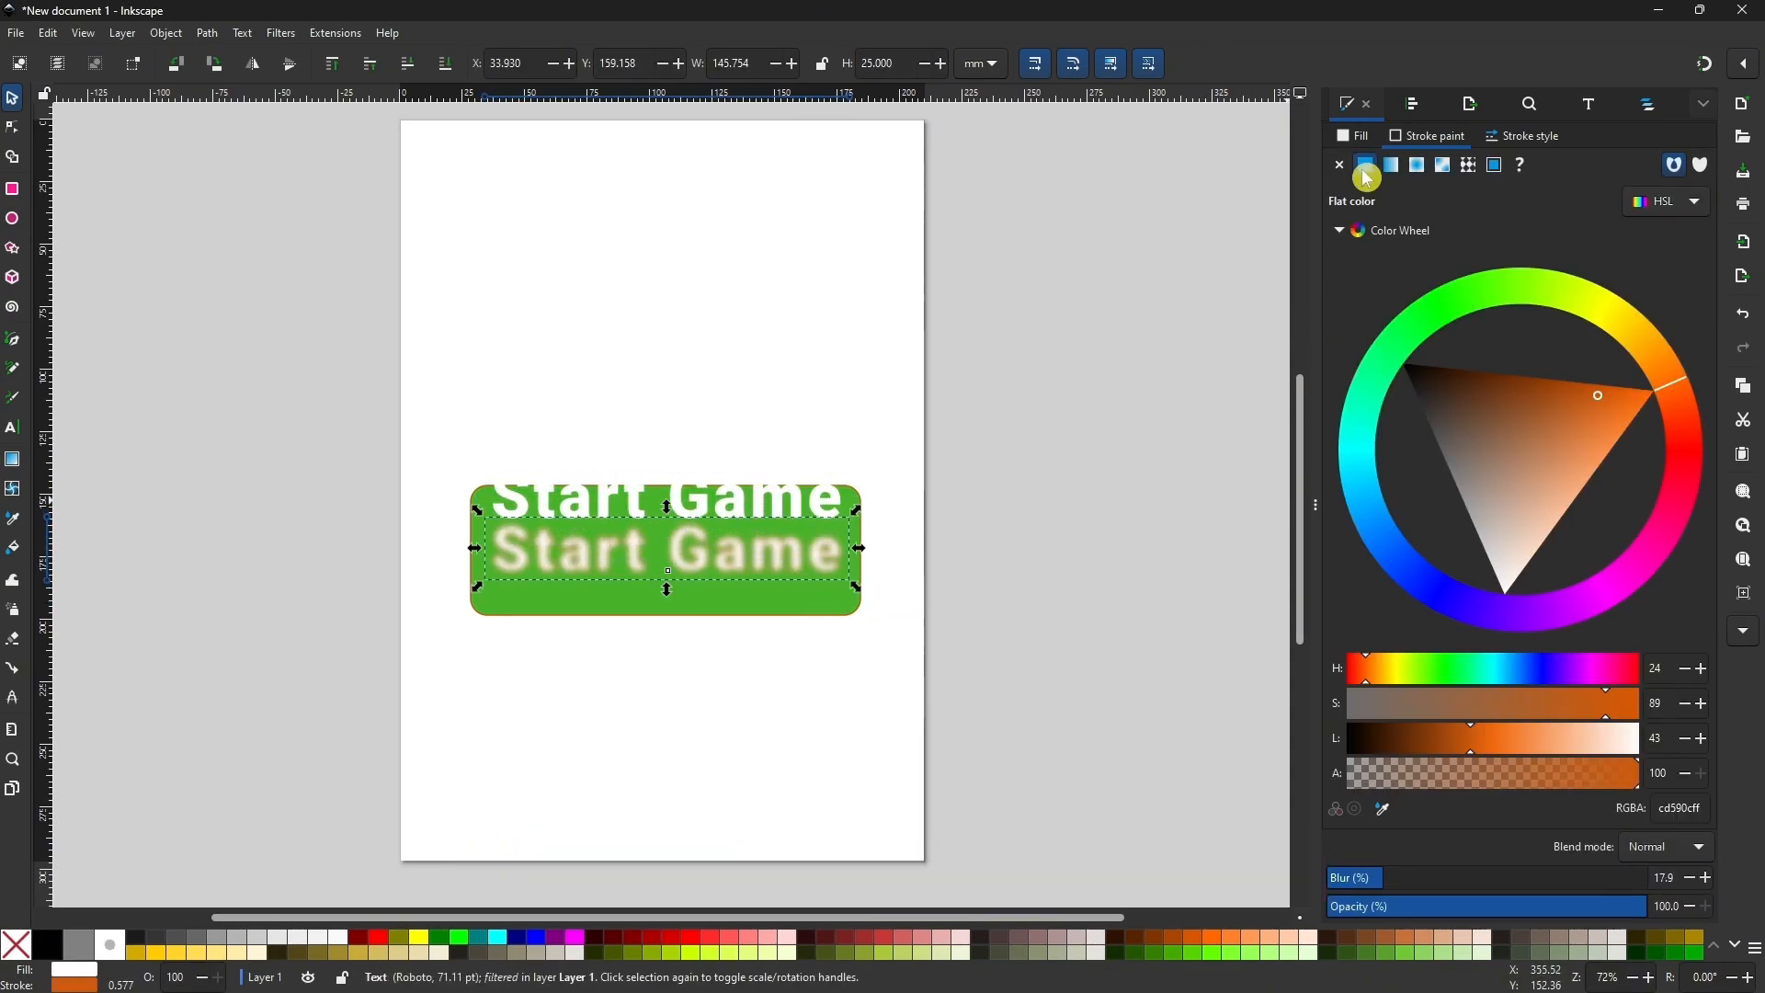
{"action": "left_click", "coordinate": [1343, 168]}
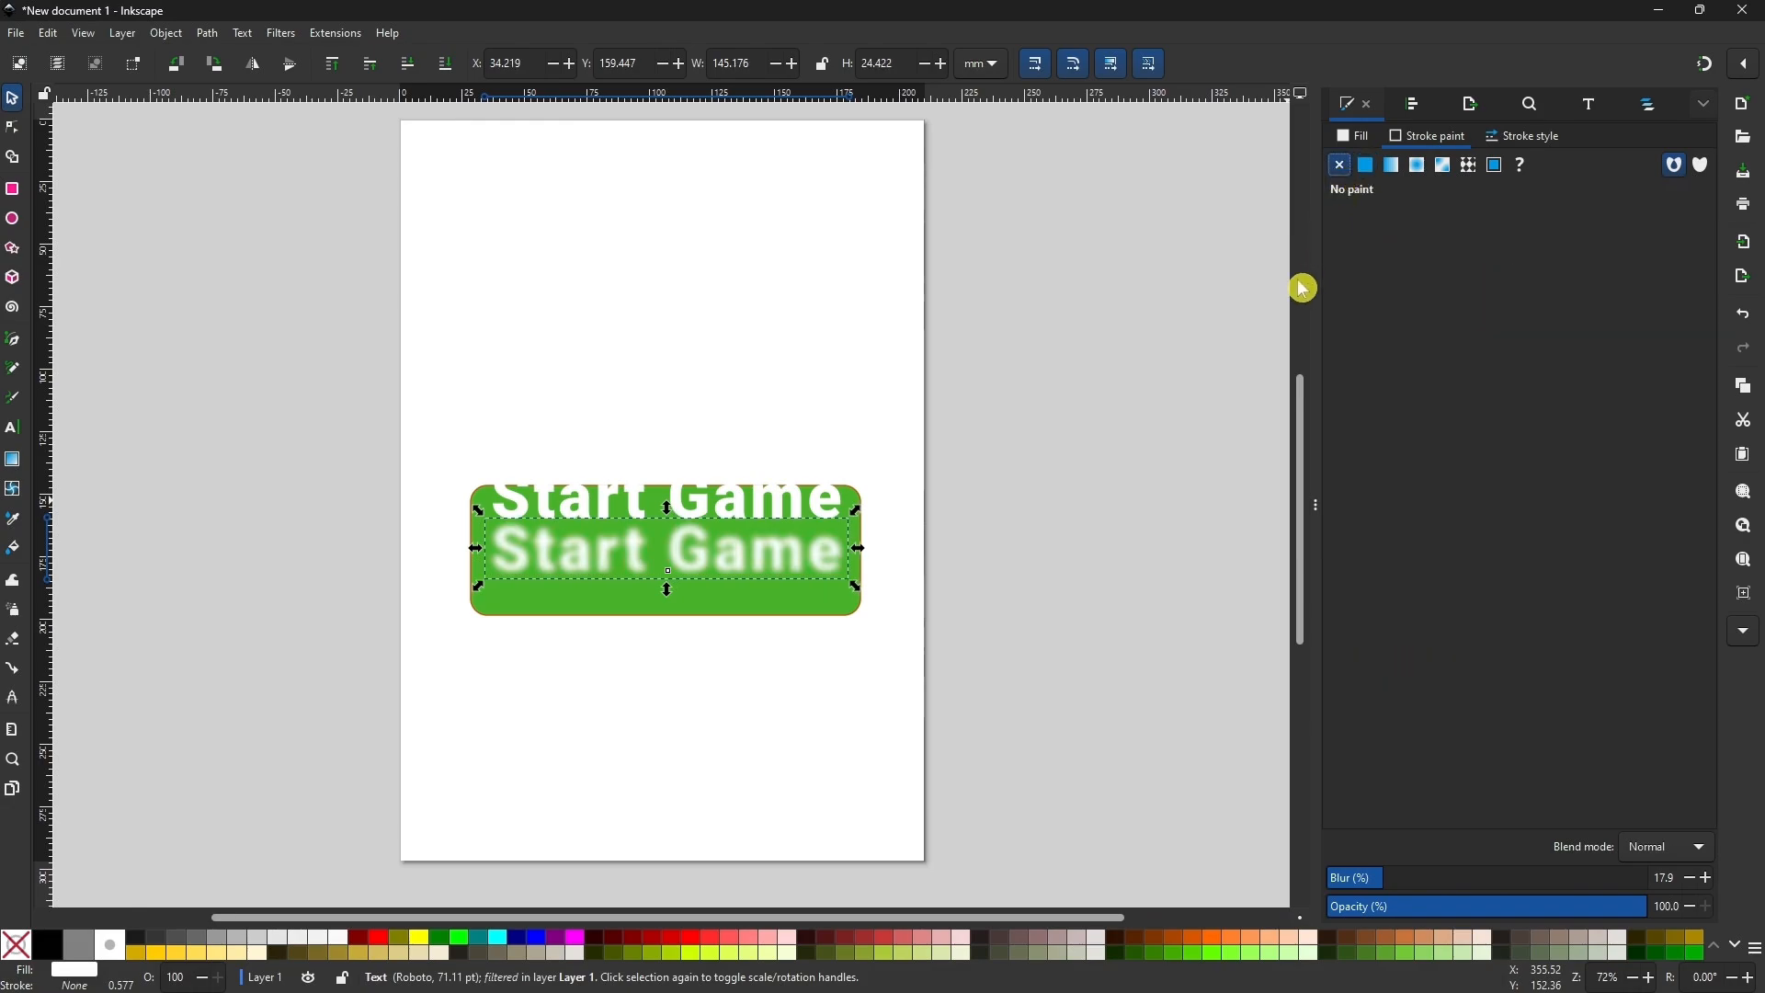
Move the sharp Start Game text back down so it sits exactly over the blurred copy.
{"action": "left_click", "coordinate": [791, 499]}
{"action": "key", "text": "Down"}
{"action": "key", "text": "Down"}
{"action": "key", "text": "Down"}
{"action": "key", "text": "Down"}
{"action": "key", "text": "Down"}
{"action": "key", "text": "Down"}
{"action": "key", "text": "Down"}
{"action": "key", "text": "Down"}
{"action": "key", "text": "Down"}
{"action": "key", "text": "Down"}
{"action": "key", "text": "Down"}
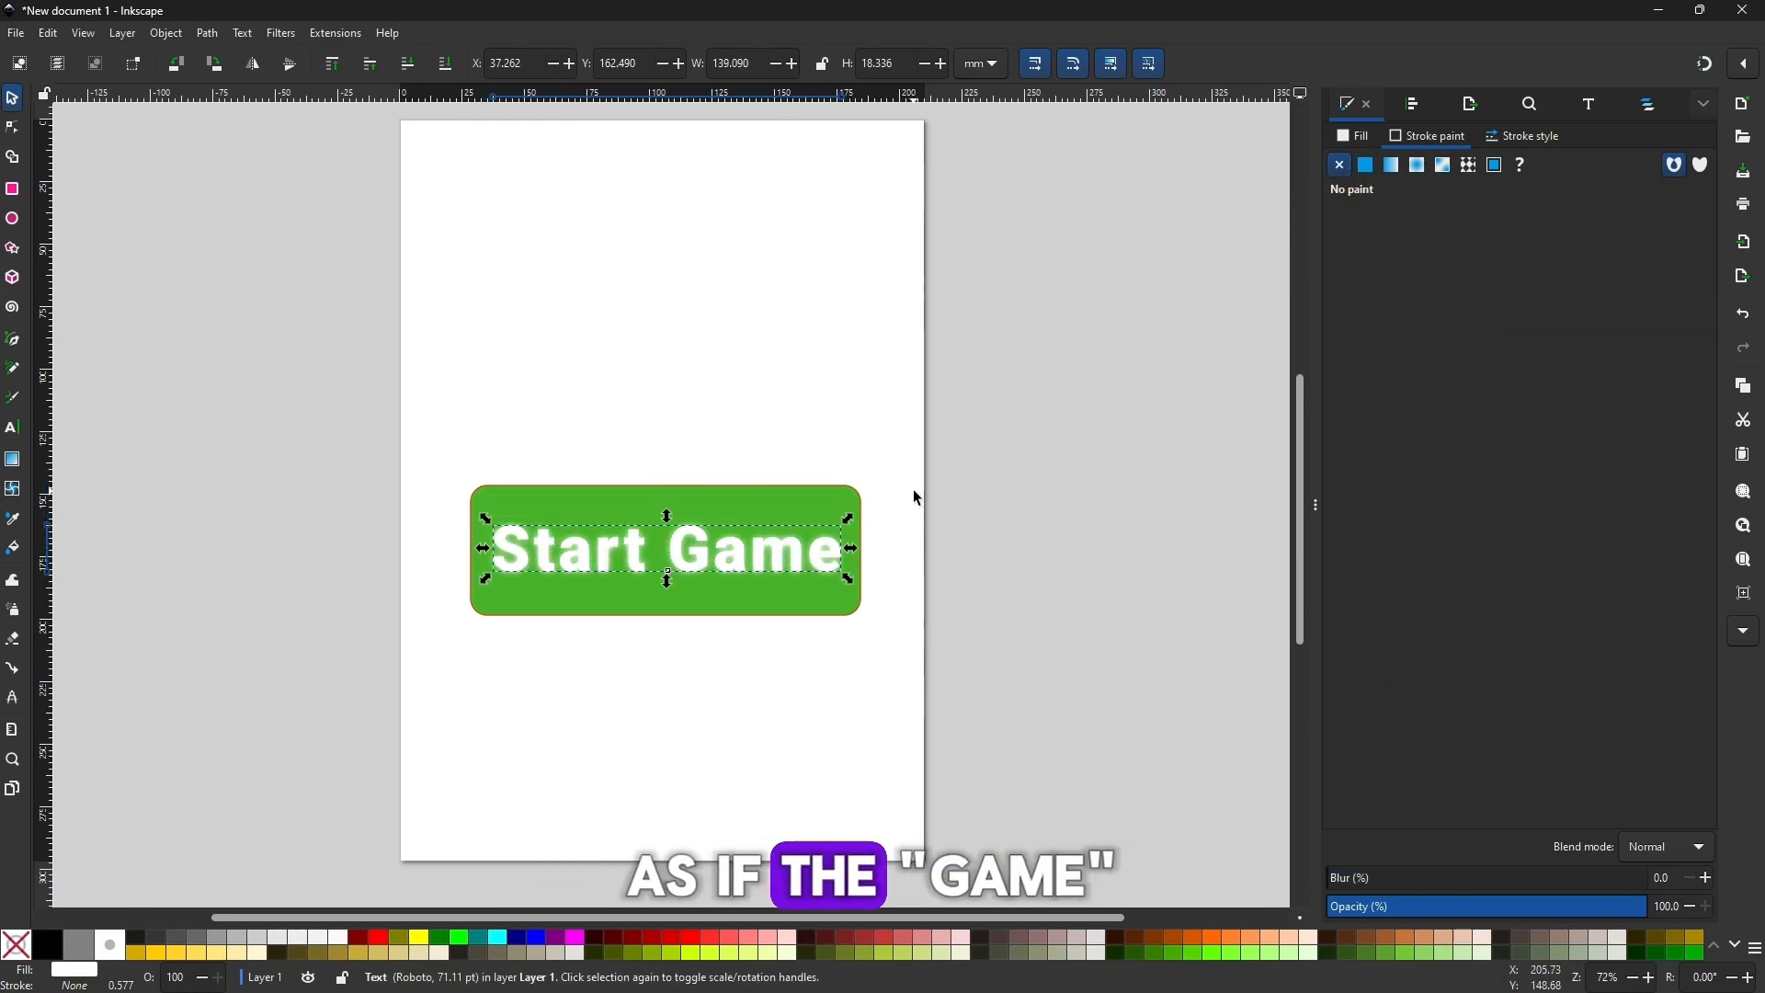
Raise the blur of the underlying Start Game copy to 25.4% and realign the sharp text over it.
{"action": "key", "text": "ctrl+z"}
{"action": "left_click", "coordinate": [781, 564]}
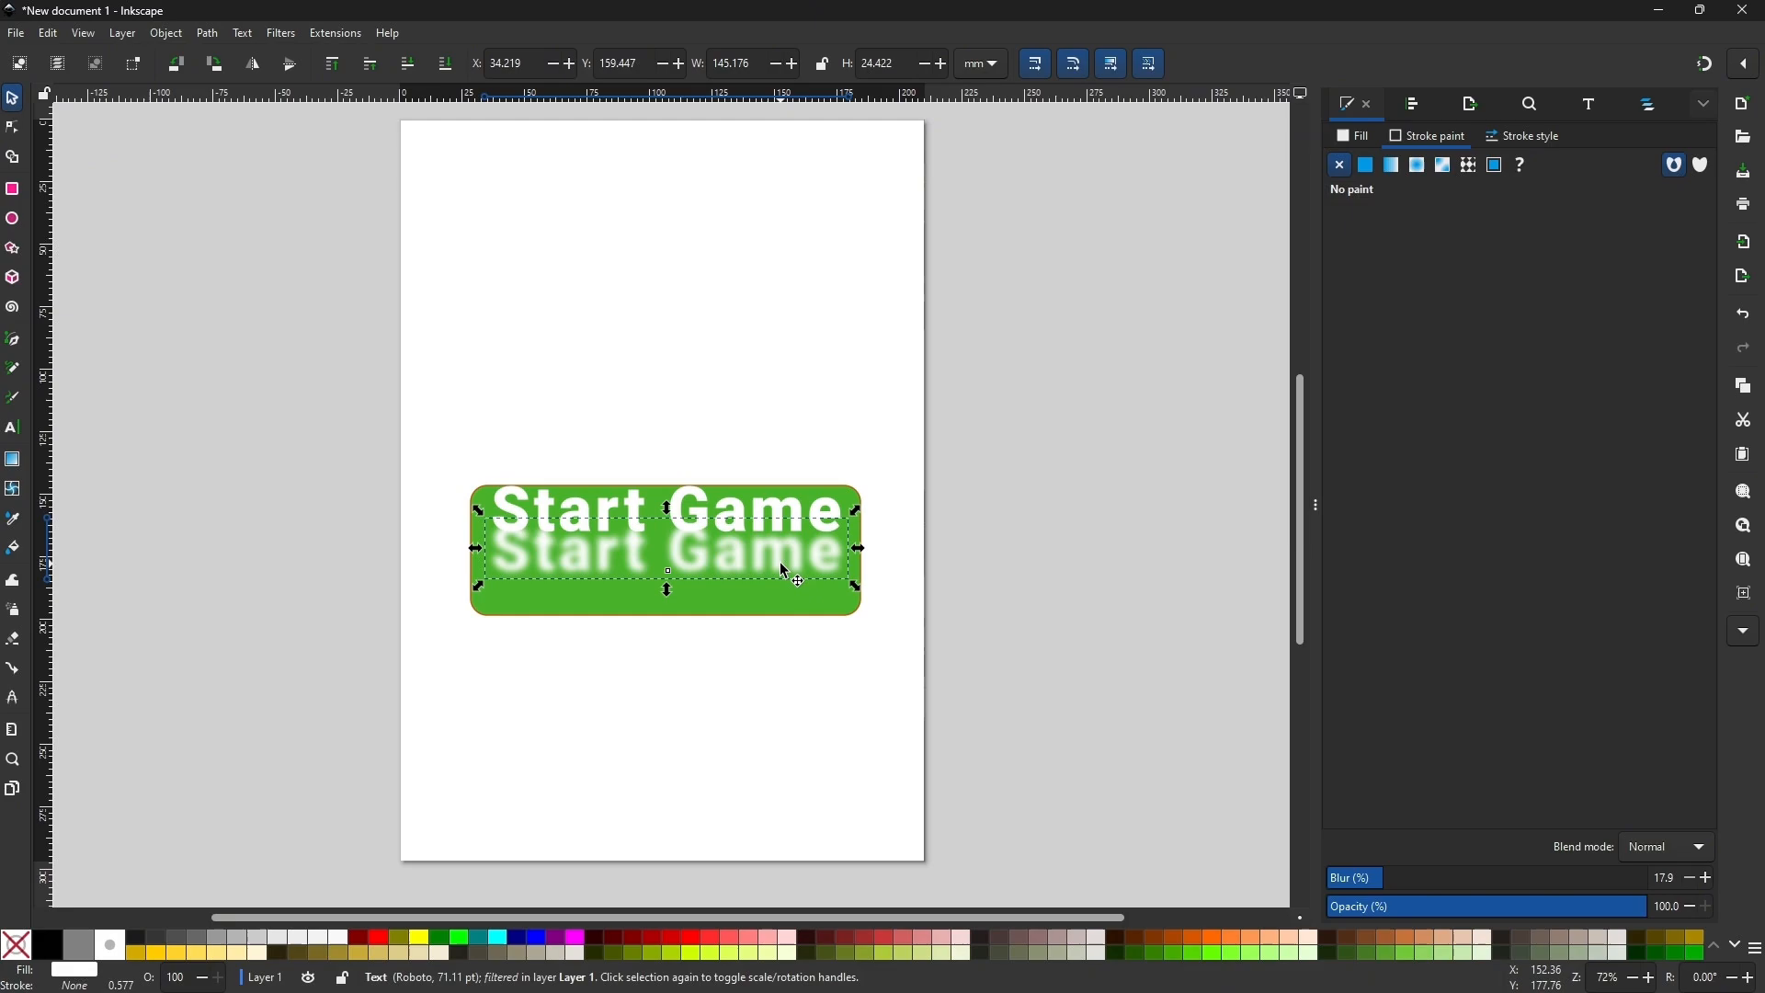
{"action": "left_click_drag", "start_coordinate": [1388, 885], "coordinate": [1413, 883]}
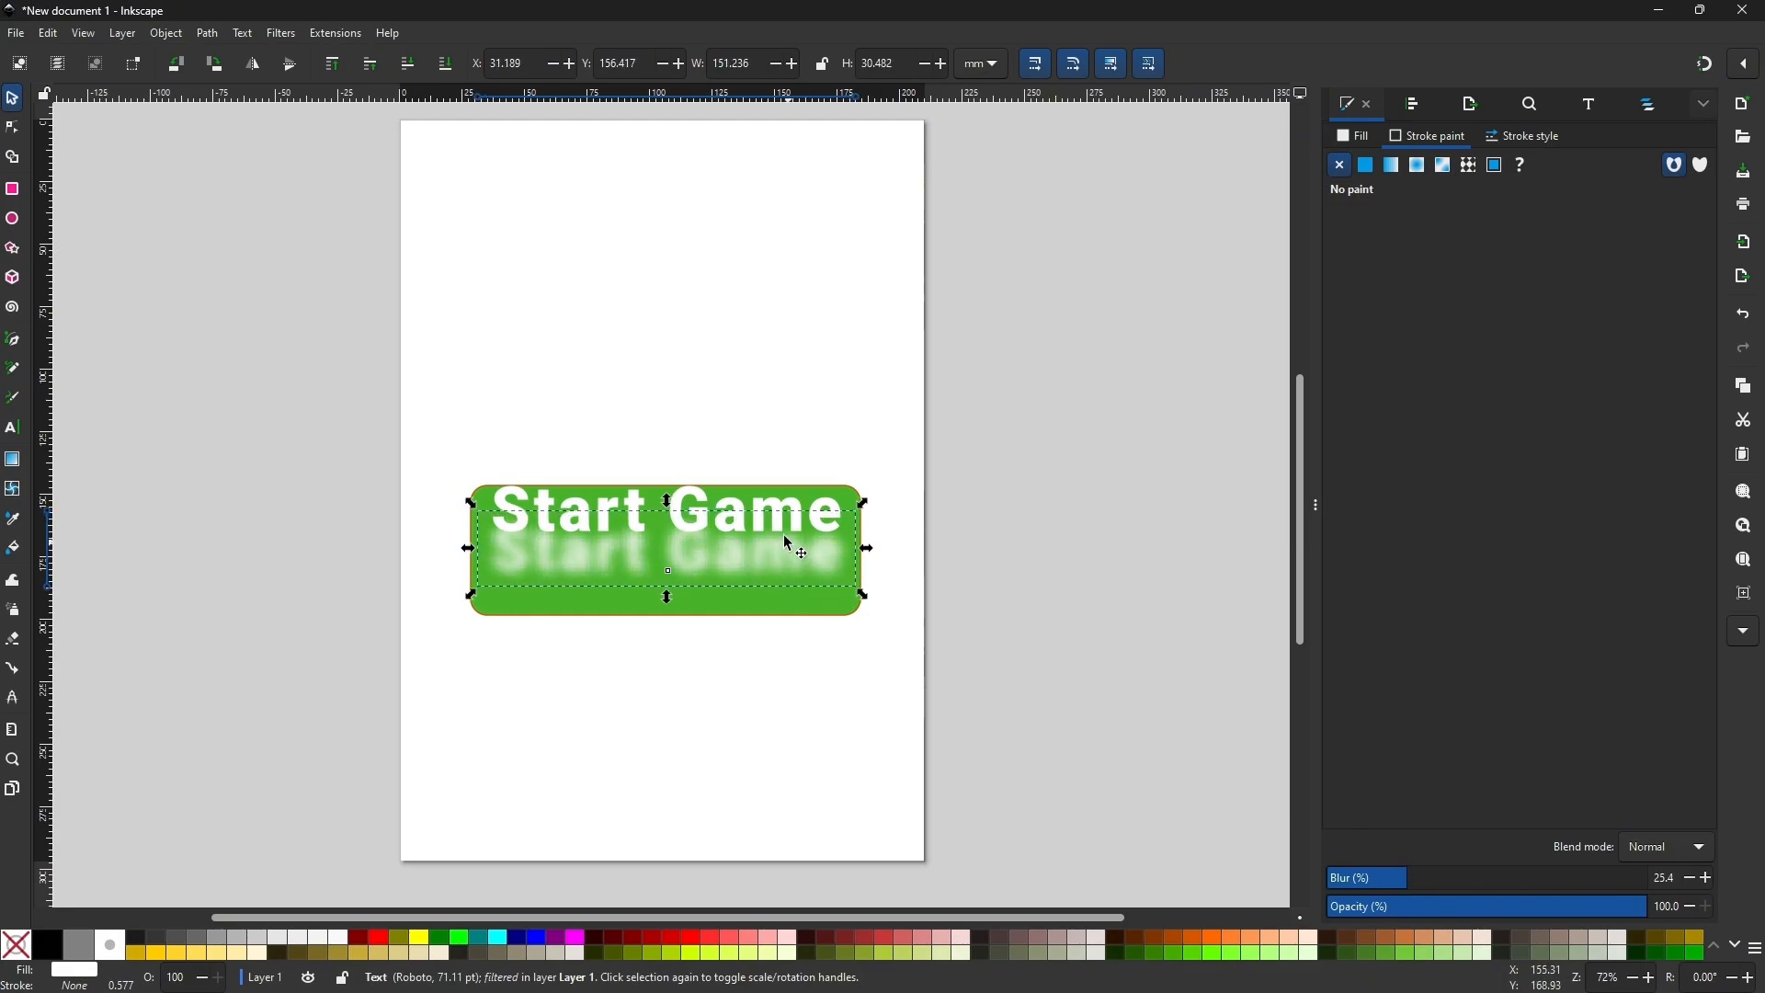
{"action": "key", "text": "shift+Down"}
{"action": "key", "text": "shift+Down"}
{"action": "key", "text": "shift+Down"}
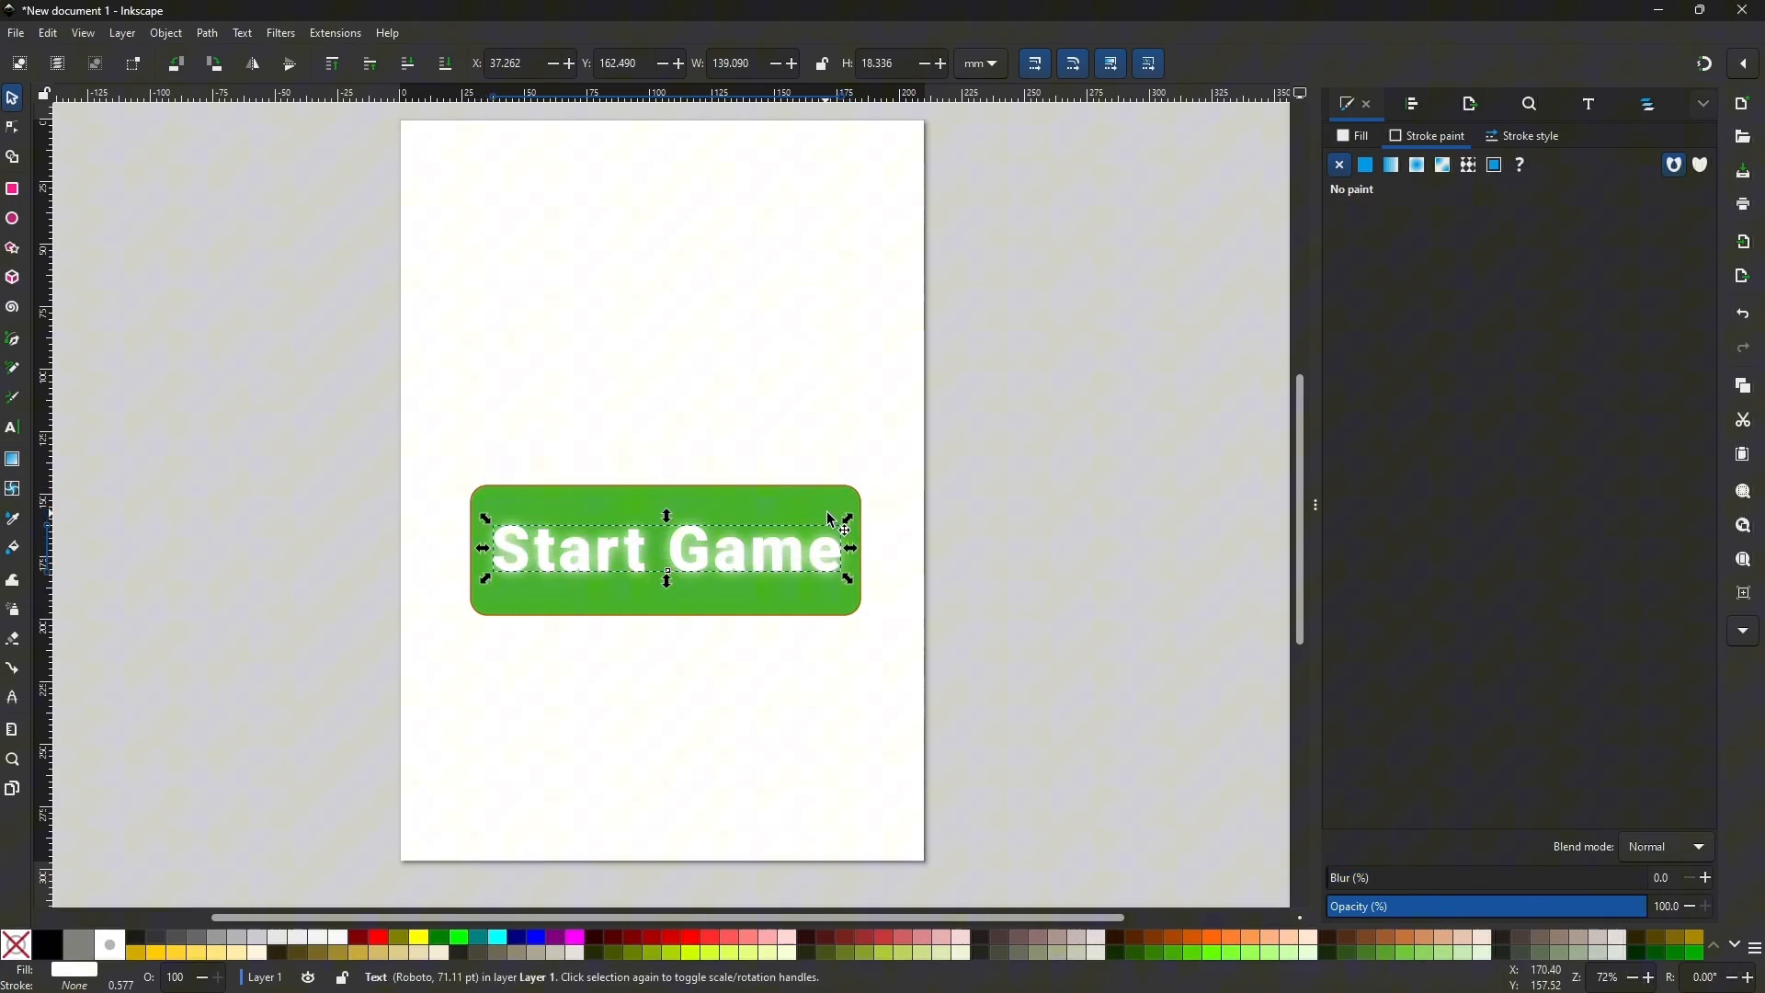
{"action": "left_click", "coordinate": [950, 511]}
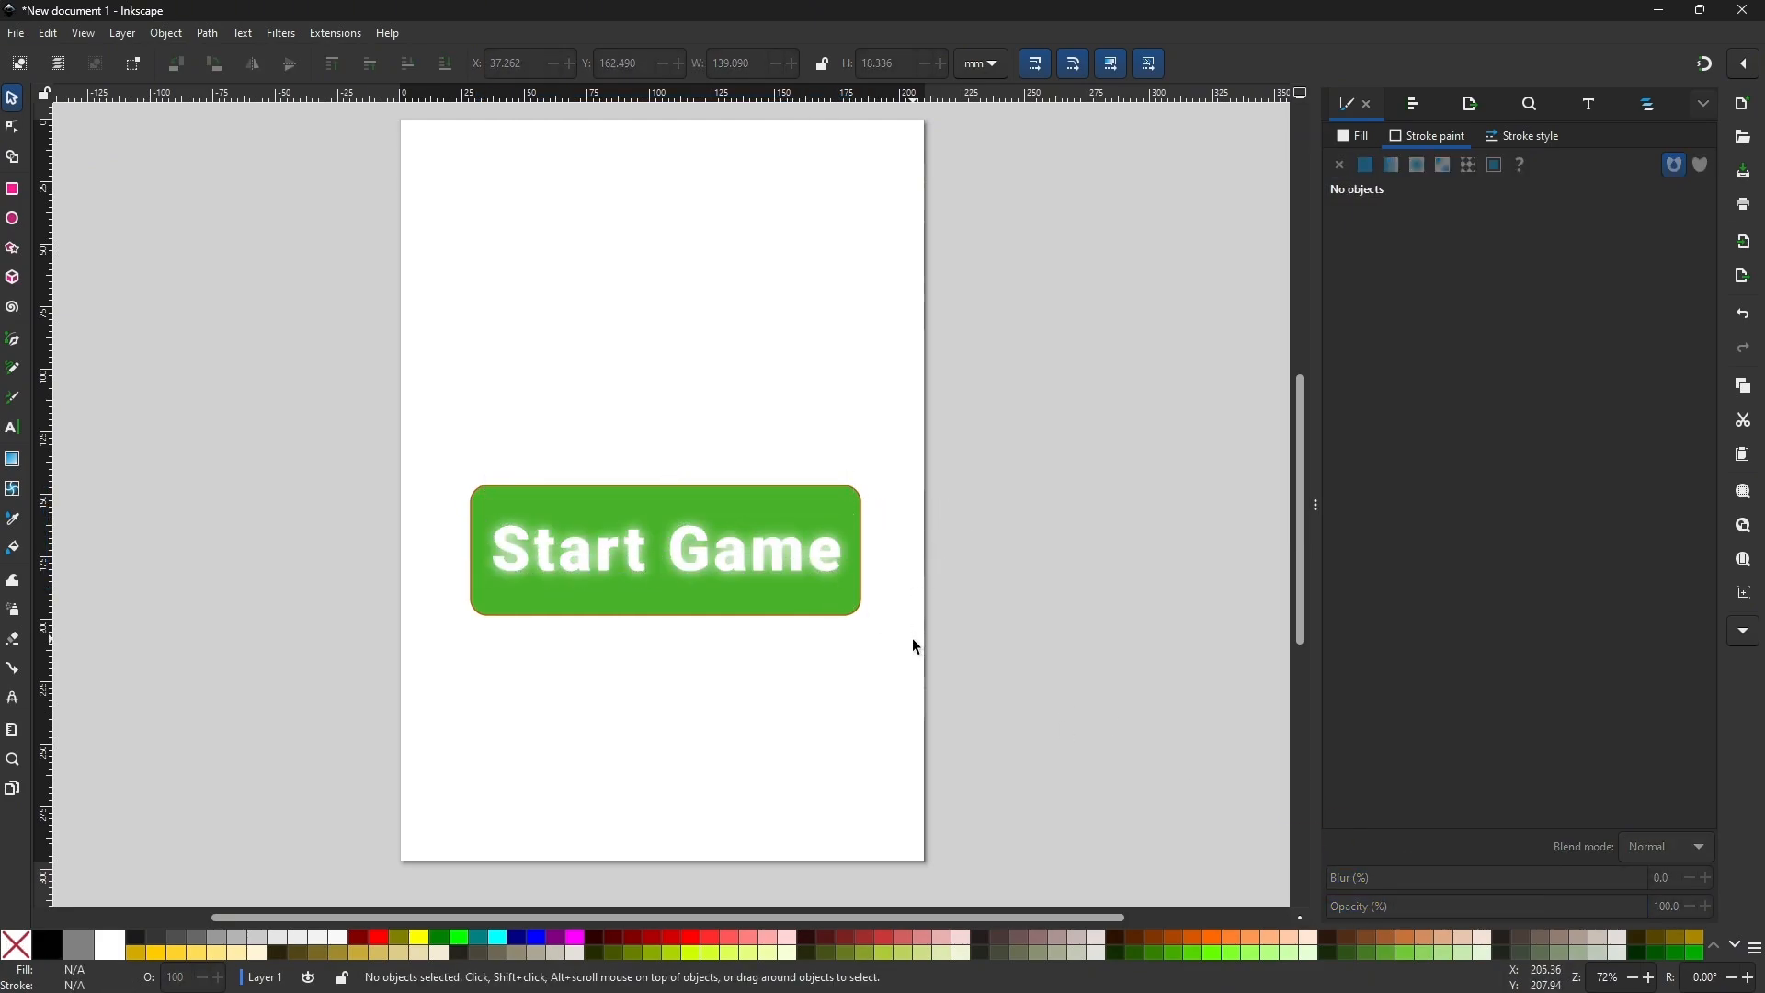
Reduce the blur of the underlying Start Game copy for a more visible glow and realign the sharp text over it.
{"action": "left_click", "coordinate": [774, 565]}
{"action": "key", "text": "shift+Down"}
{"action": "key", "text": "shift+Down"}
{"action": "left_click", "coordinate": [771, 539]}
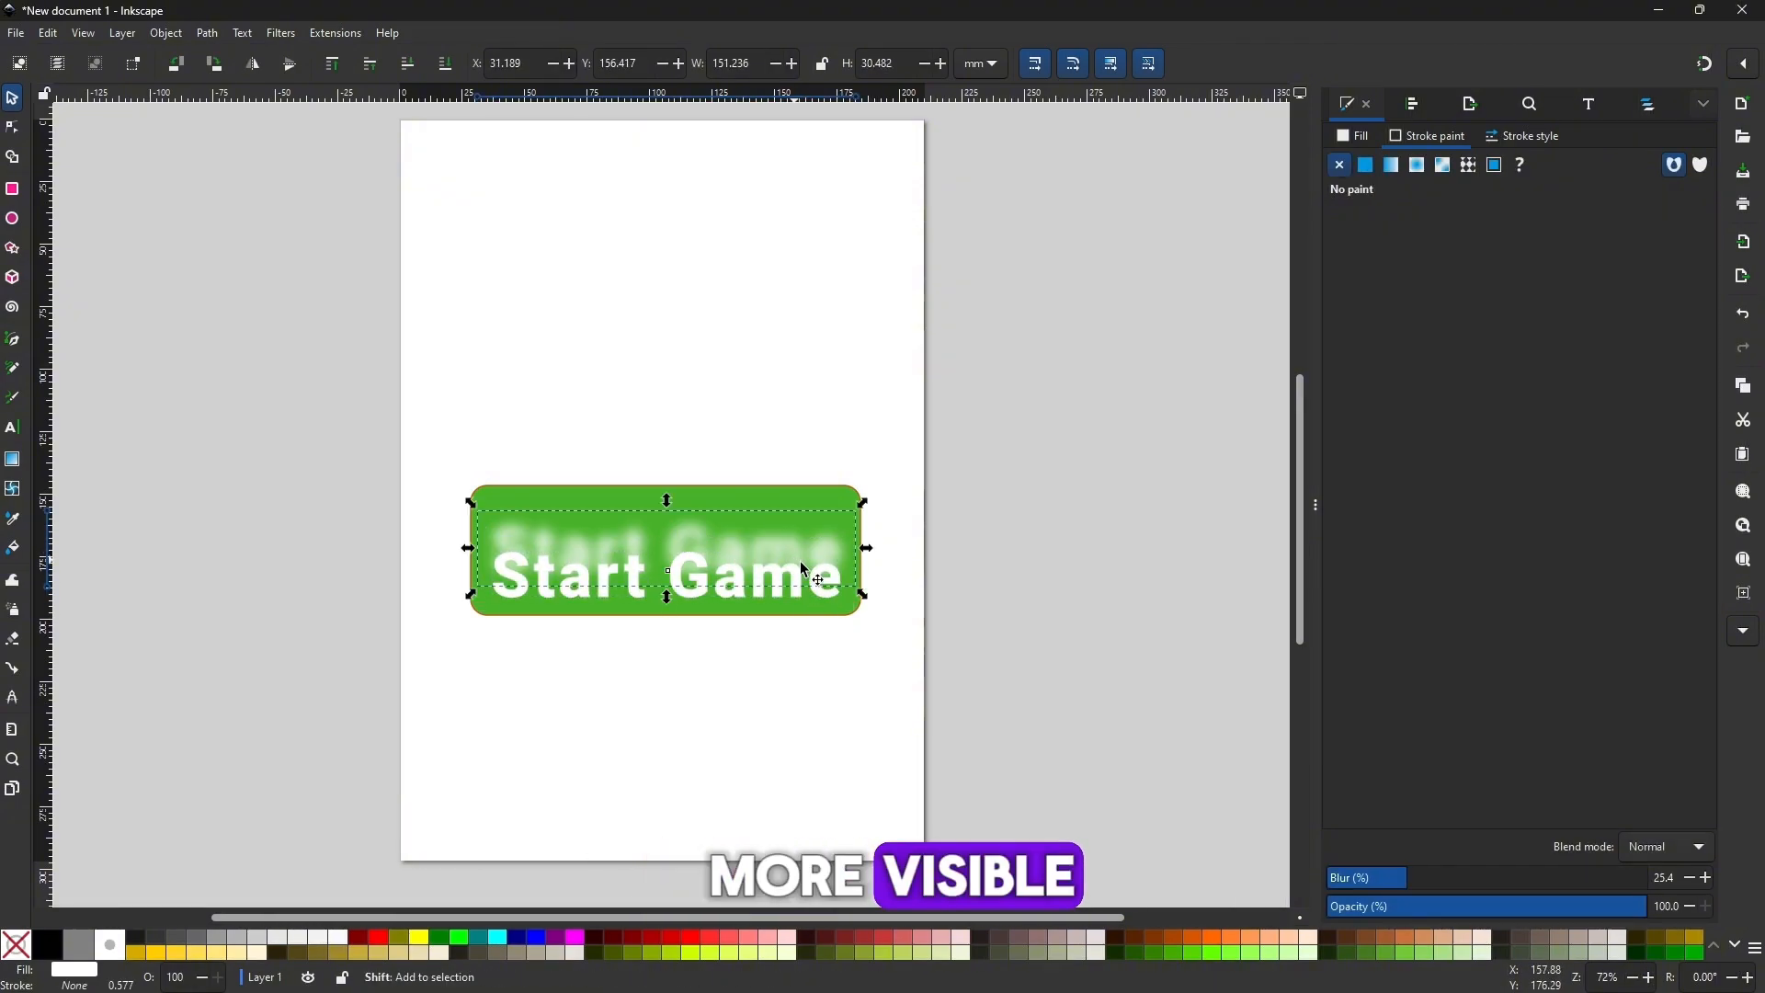
{"action": "left_click_drag", "start_coordinate": [1406, 874], "coordinate": [1370, 876]}
{"action": "left_click", "coordinate": [809, 585]}
{"action": "key", "text": "shift+Up"}
{"action": "left_click", "coordinate": [1198, 618]}
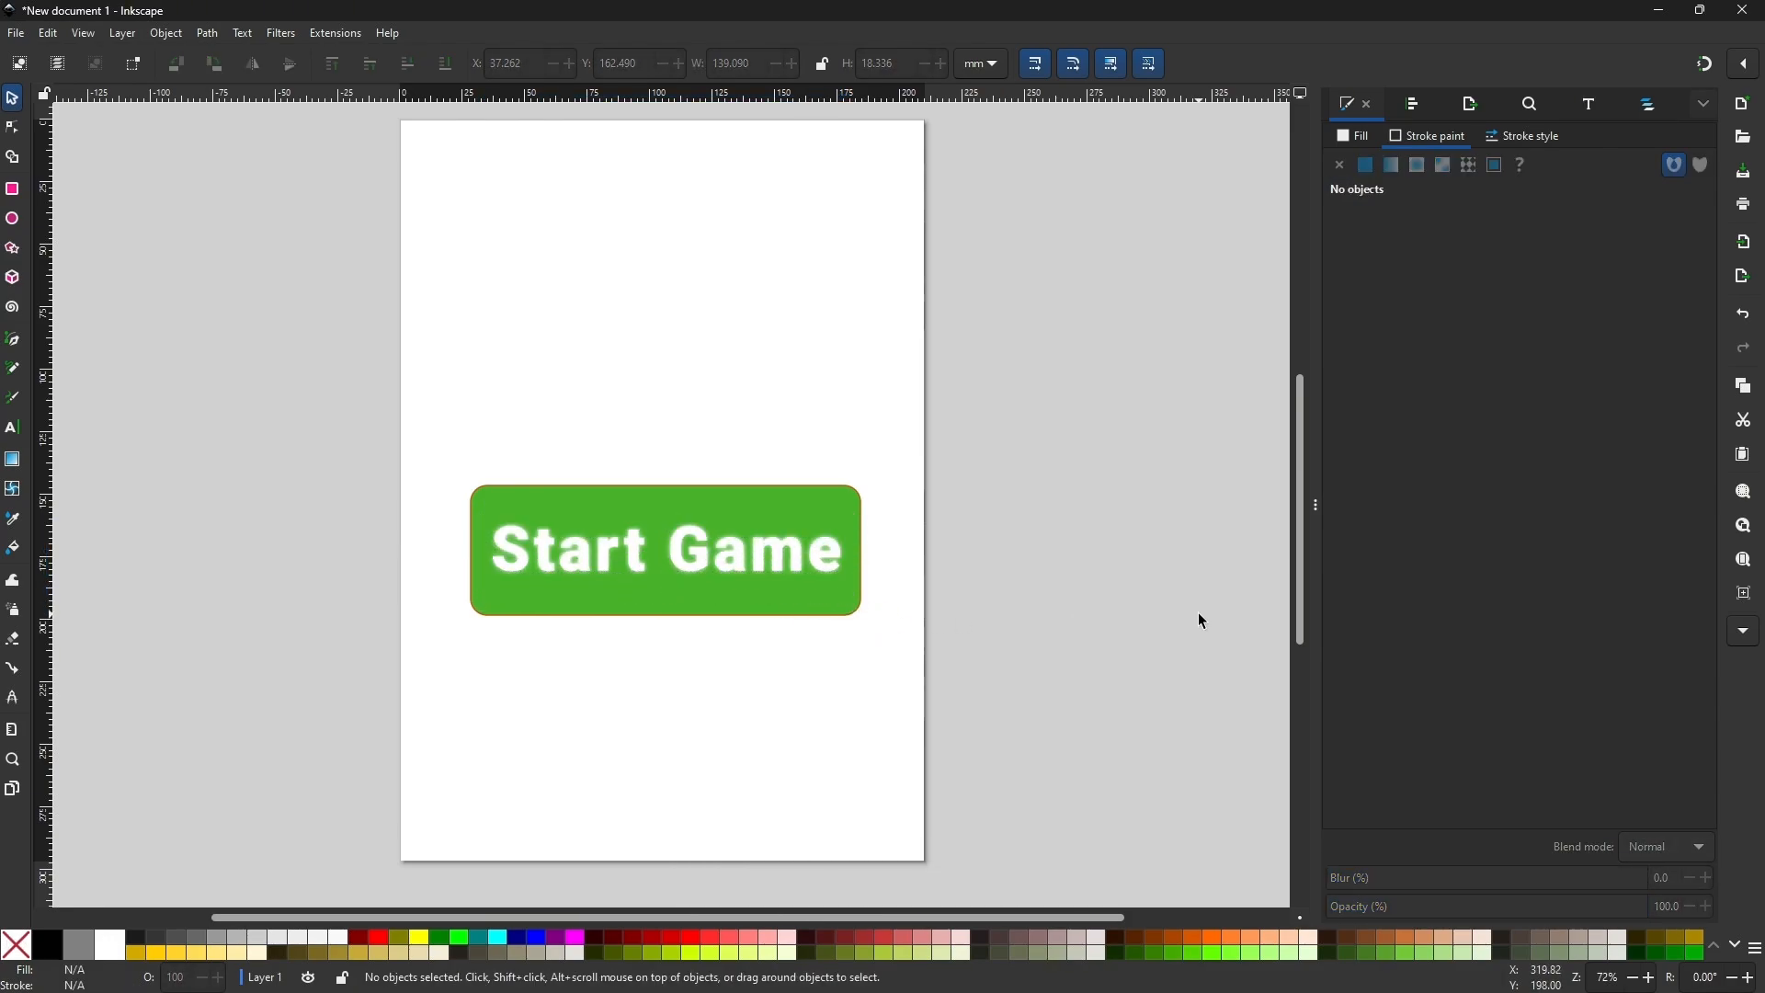
Change the fill of the sharp Start Game text to yellow, fff800ff, keeping it aligned over the white glow.
{"action": "left_click", "coordinate": [808, 564]}
{"action": "key", "text": "shift+Down"}
{"action": "key", "text": "shift+Up"}
{"action": "key", "text": "shift+Up"}
{"action": "left_click", "coordinate": [1353, 136]}
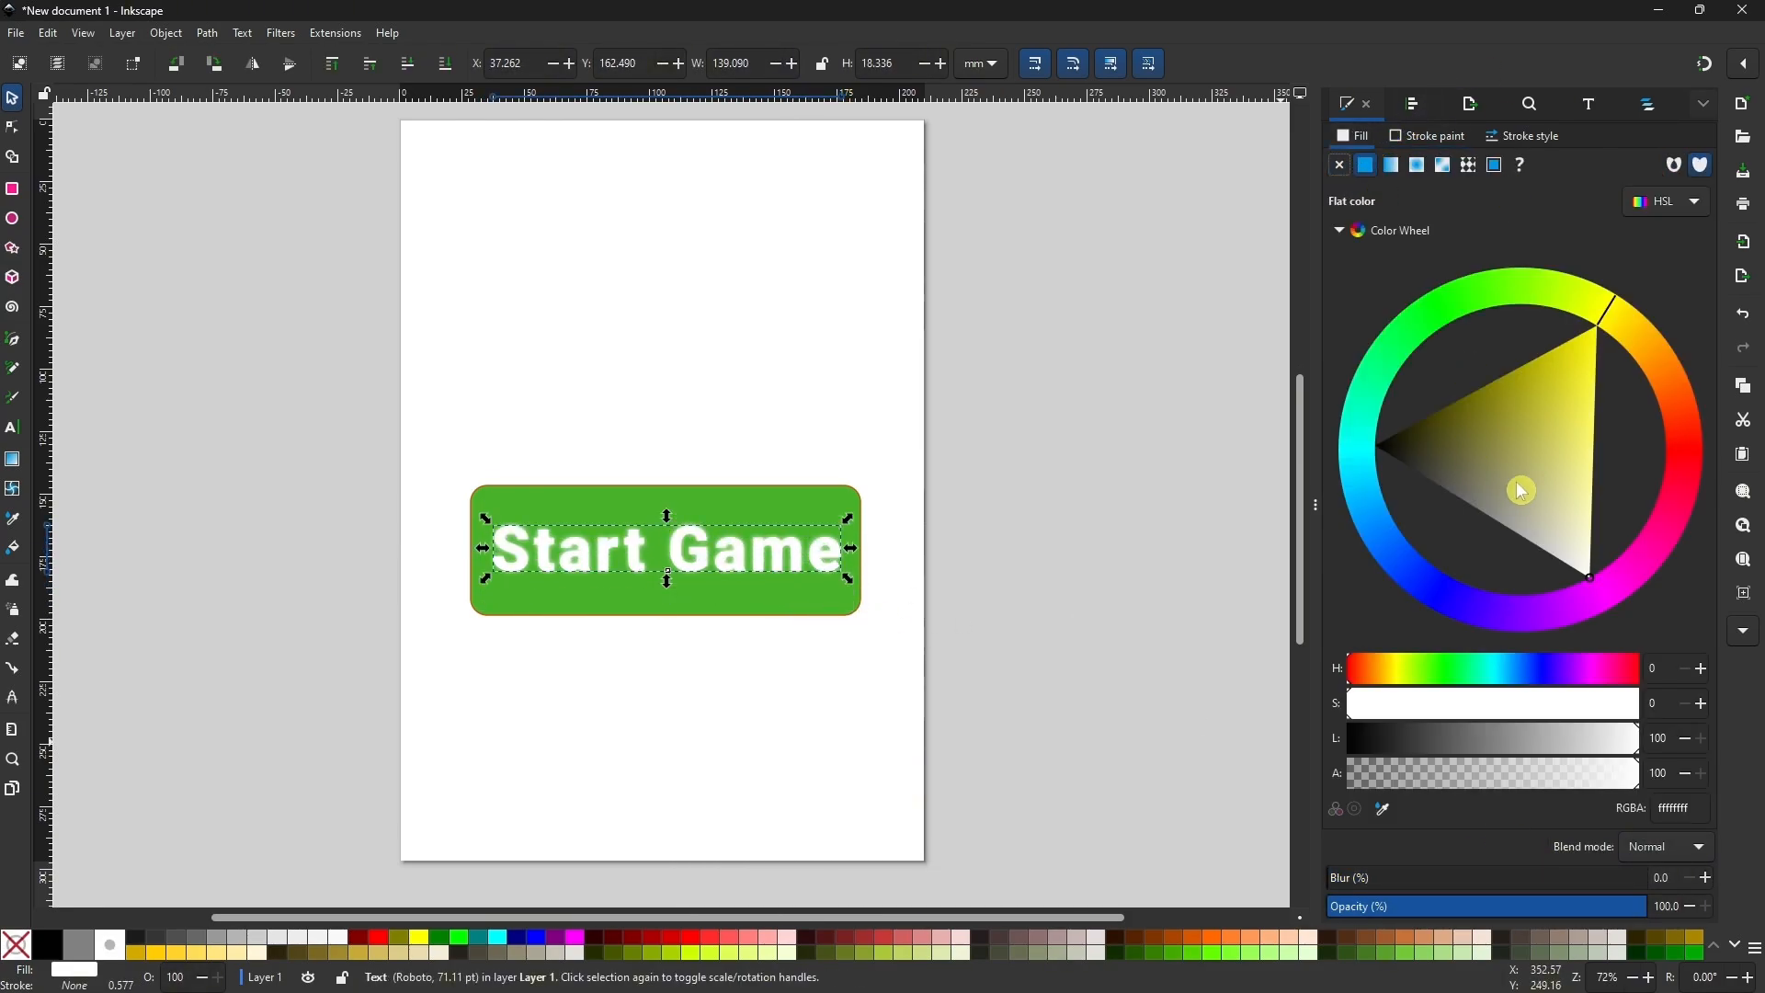
{"action": "left_click", "coordinate": [1609, 339]}
{"action": "left_click", "coordinate": [817, 688]}
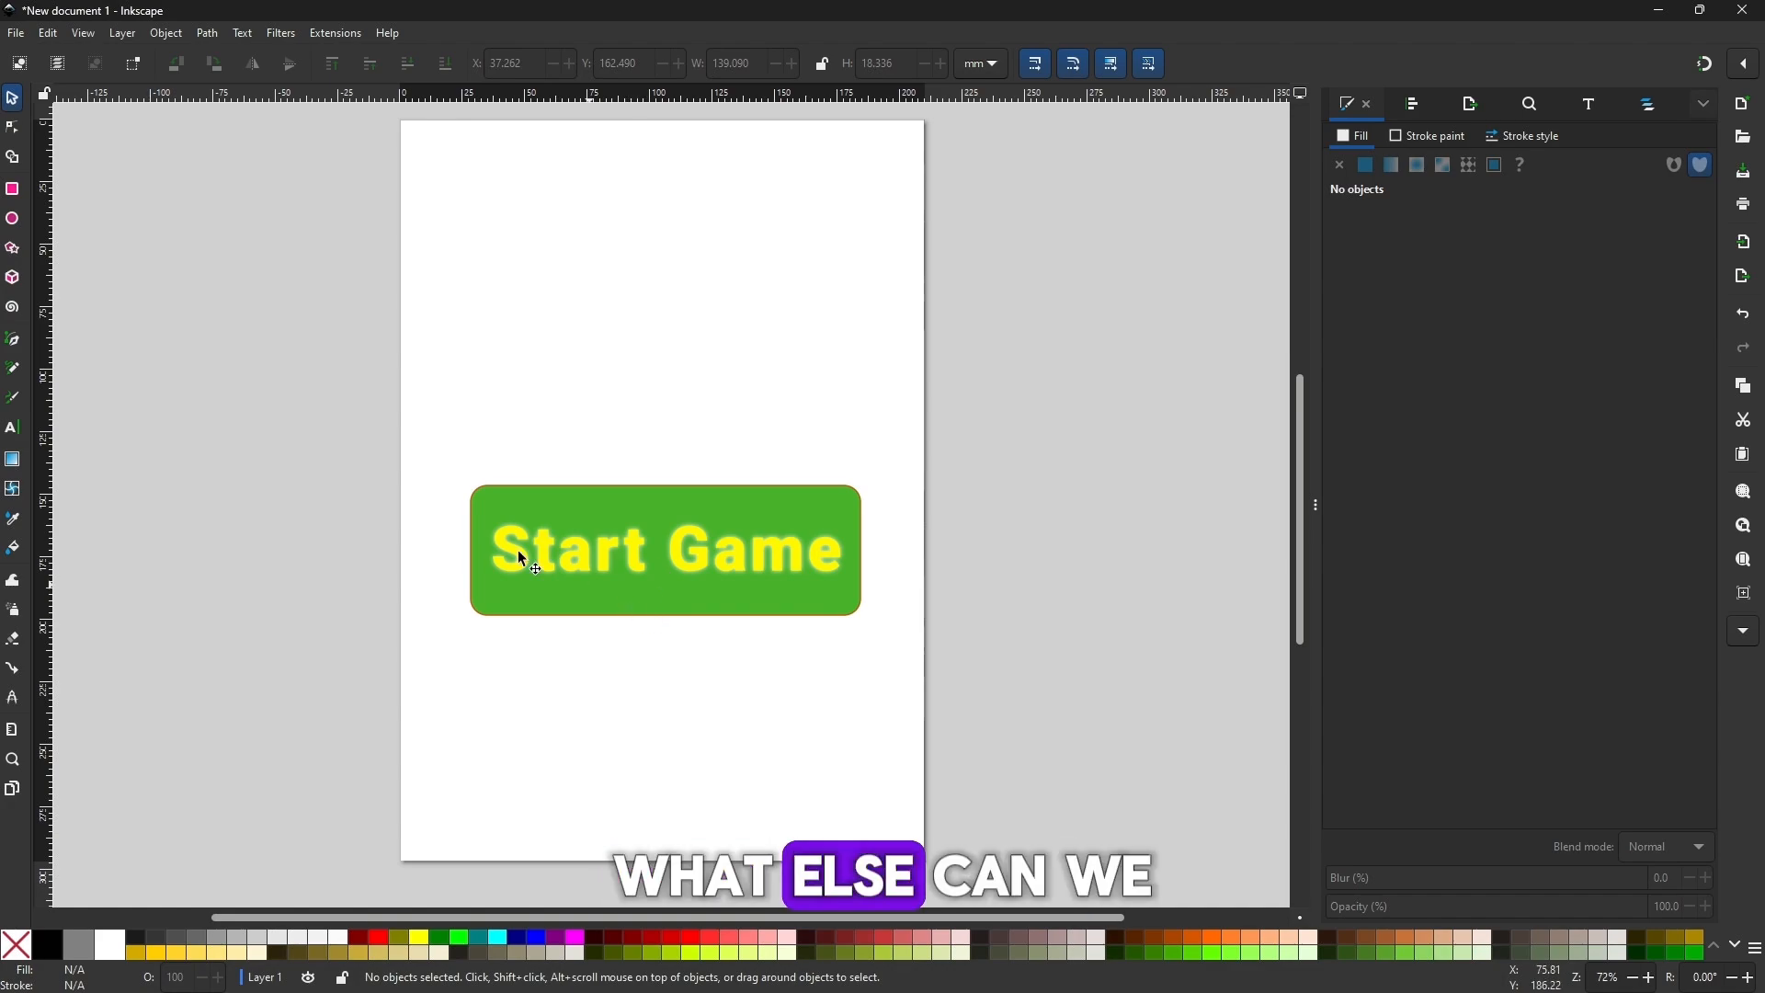
Add the text Hello World on the empty page area above the Start Game button.
{"action": "left_click", "coordinate": [18, 431]}
{"action": "left_click", "coordinate": [548, 263]}
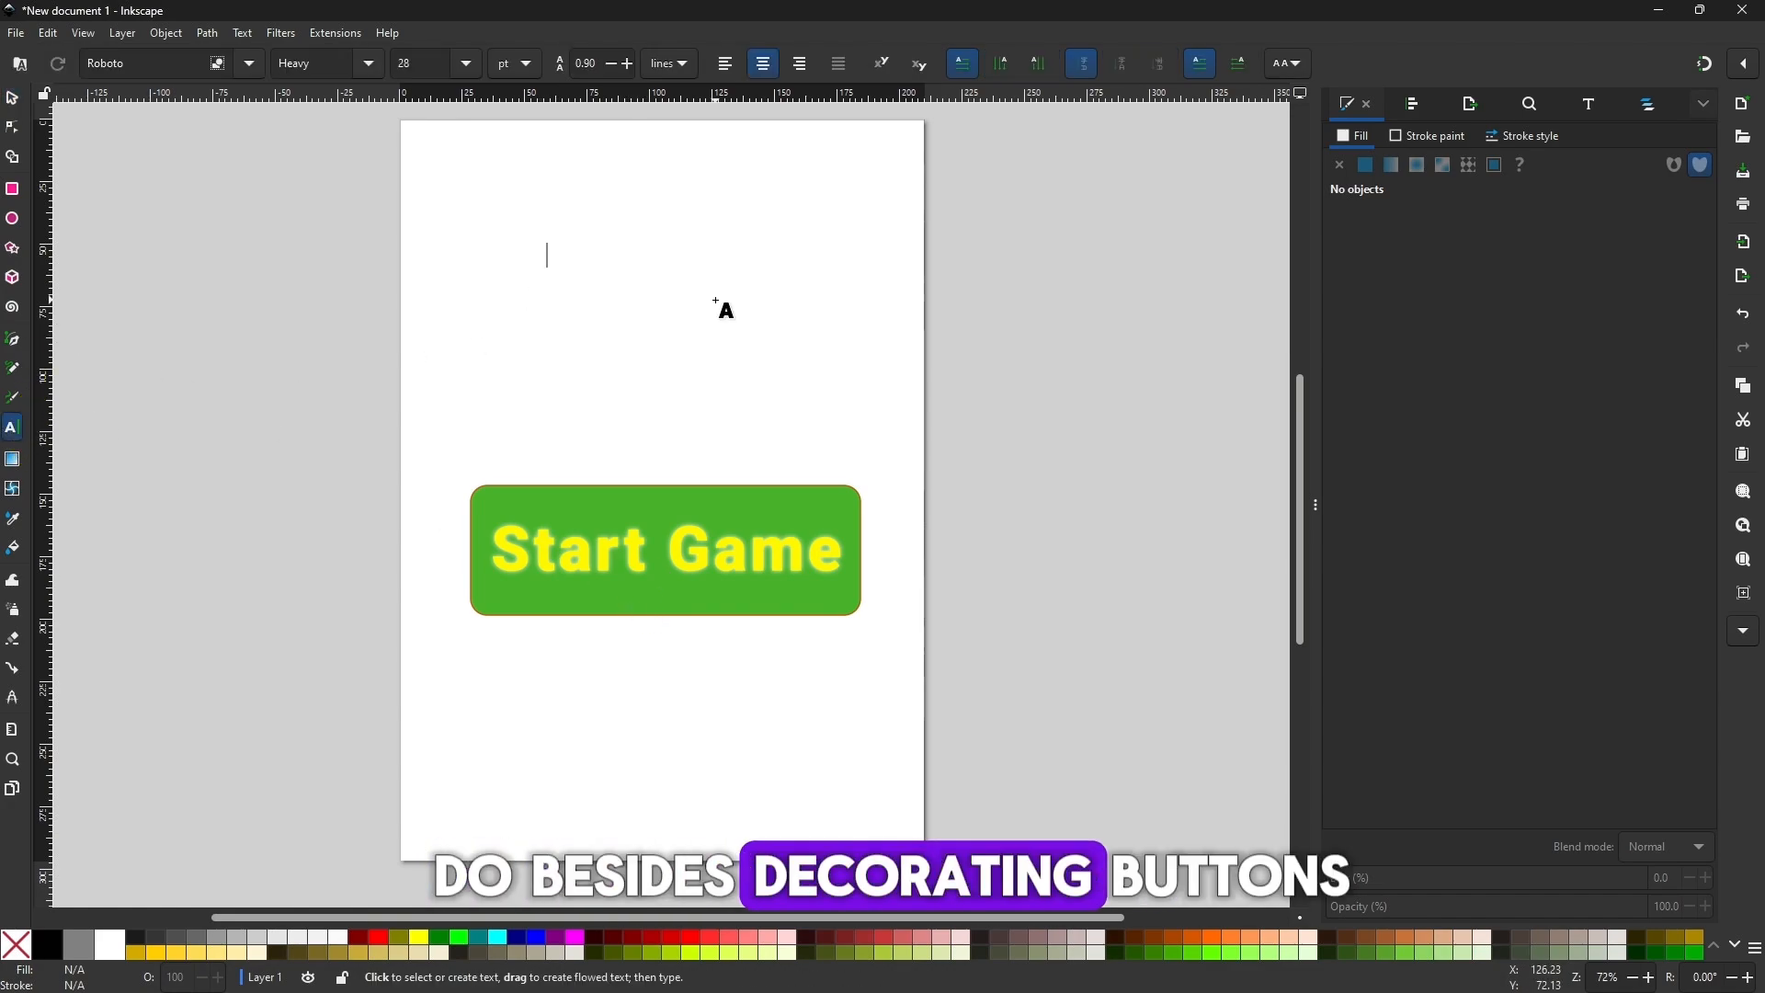
{"action": "type", "text": "Hello World"}
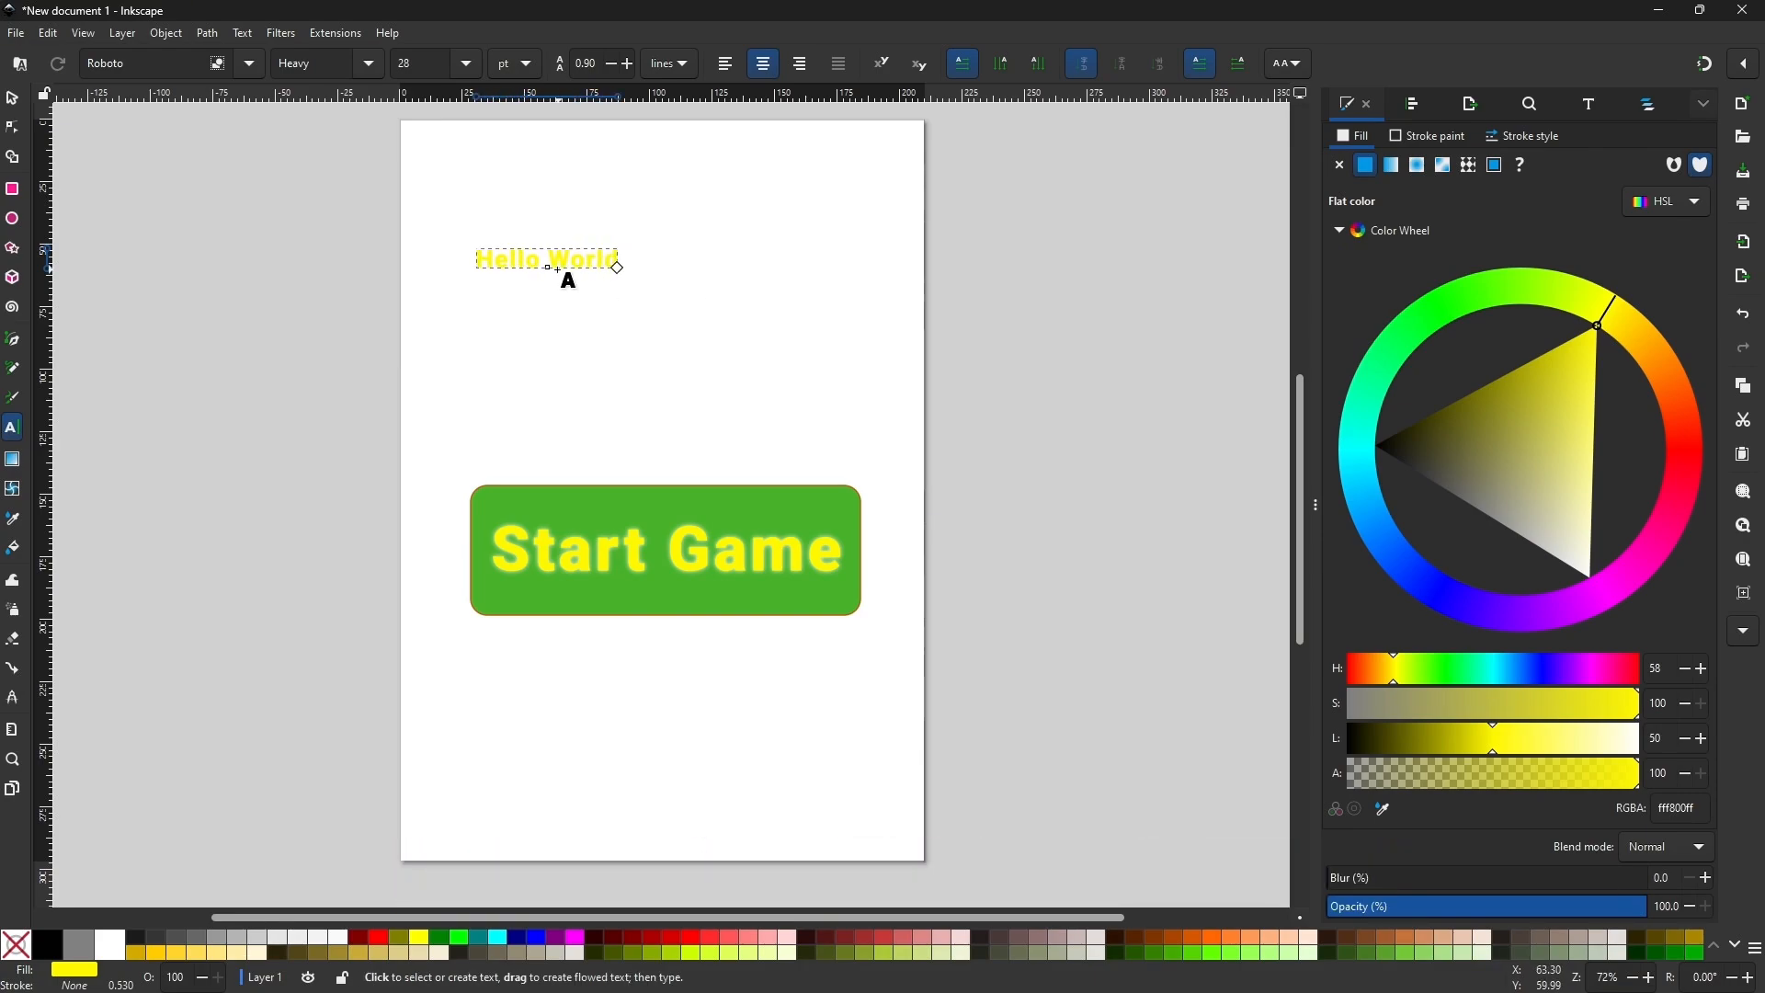
{"action": "left_click", "coordinate": [16, 103]}
Fill the Hello World text with green, 008000ff, and enlarge it to about 129 mm wide.
{"action": "left_click", "coordinate": [604, 944]}
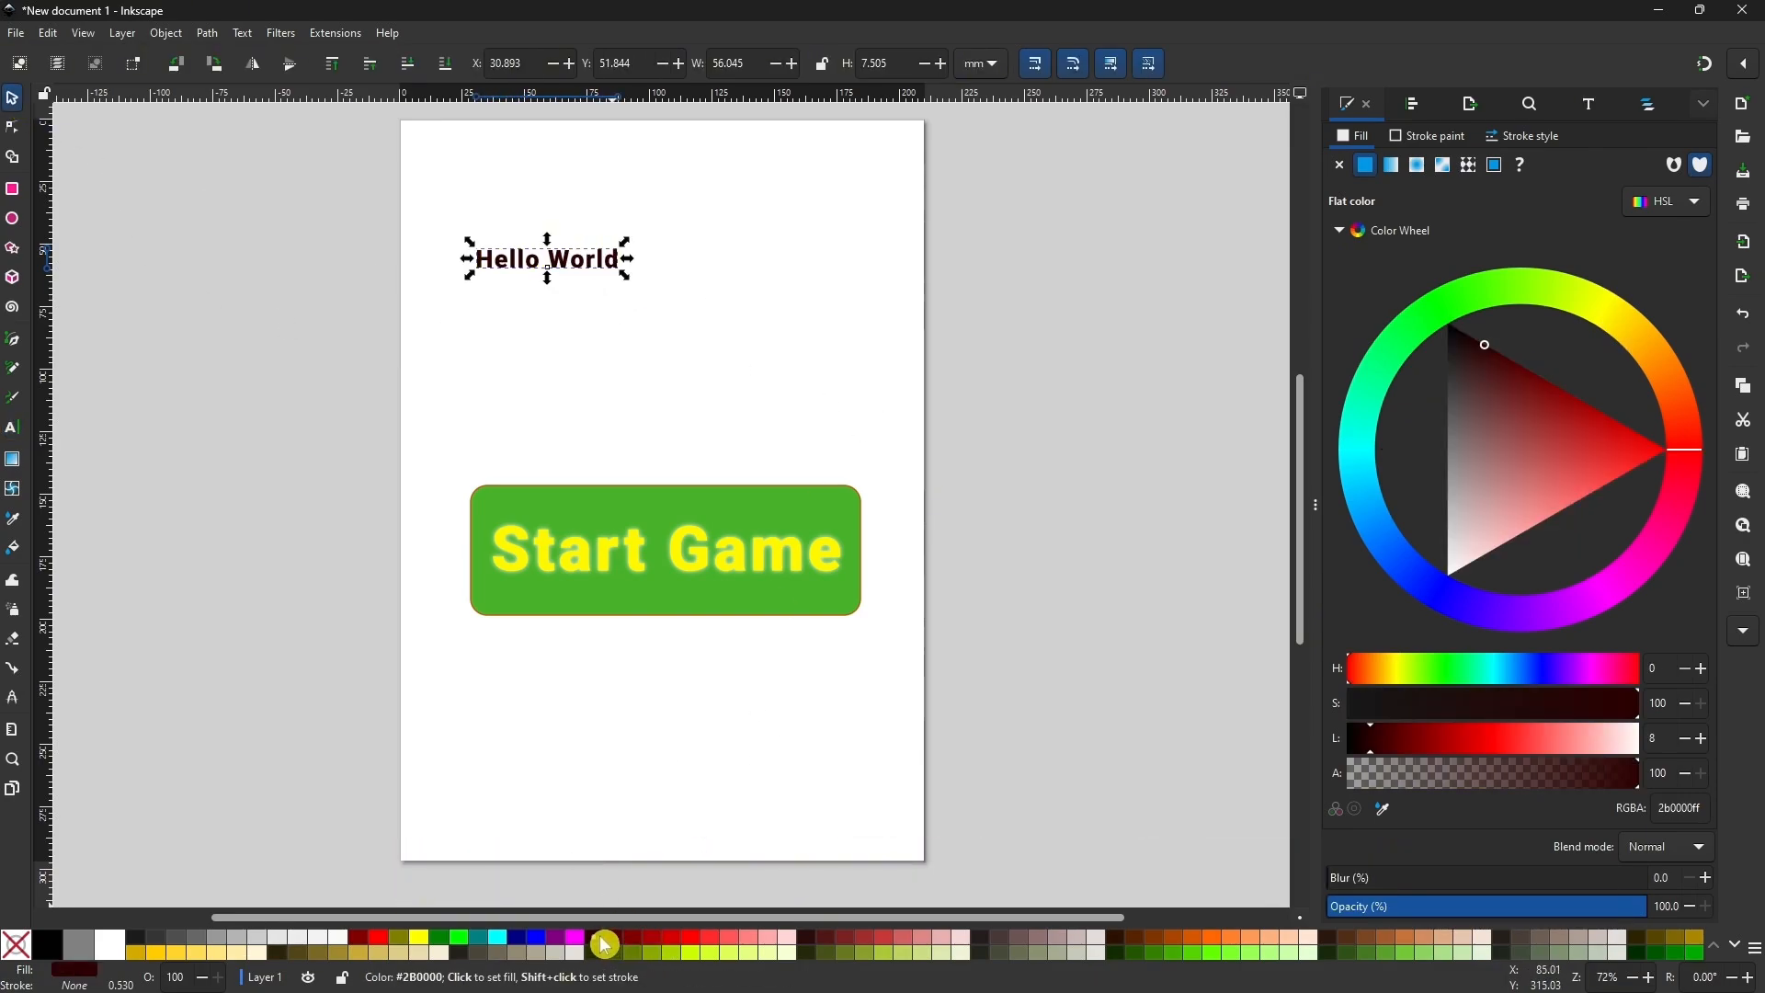
{"action": "left_click", "coordinate": [655, 944]}
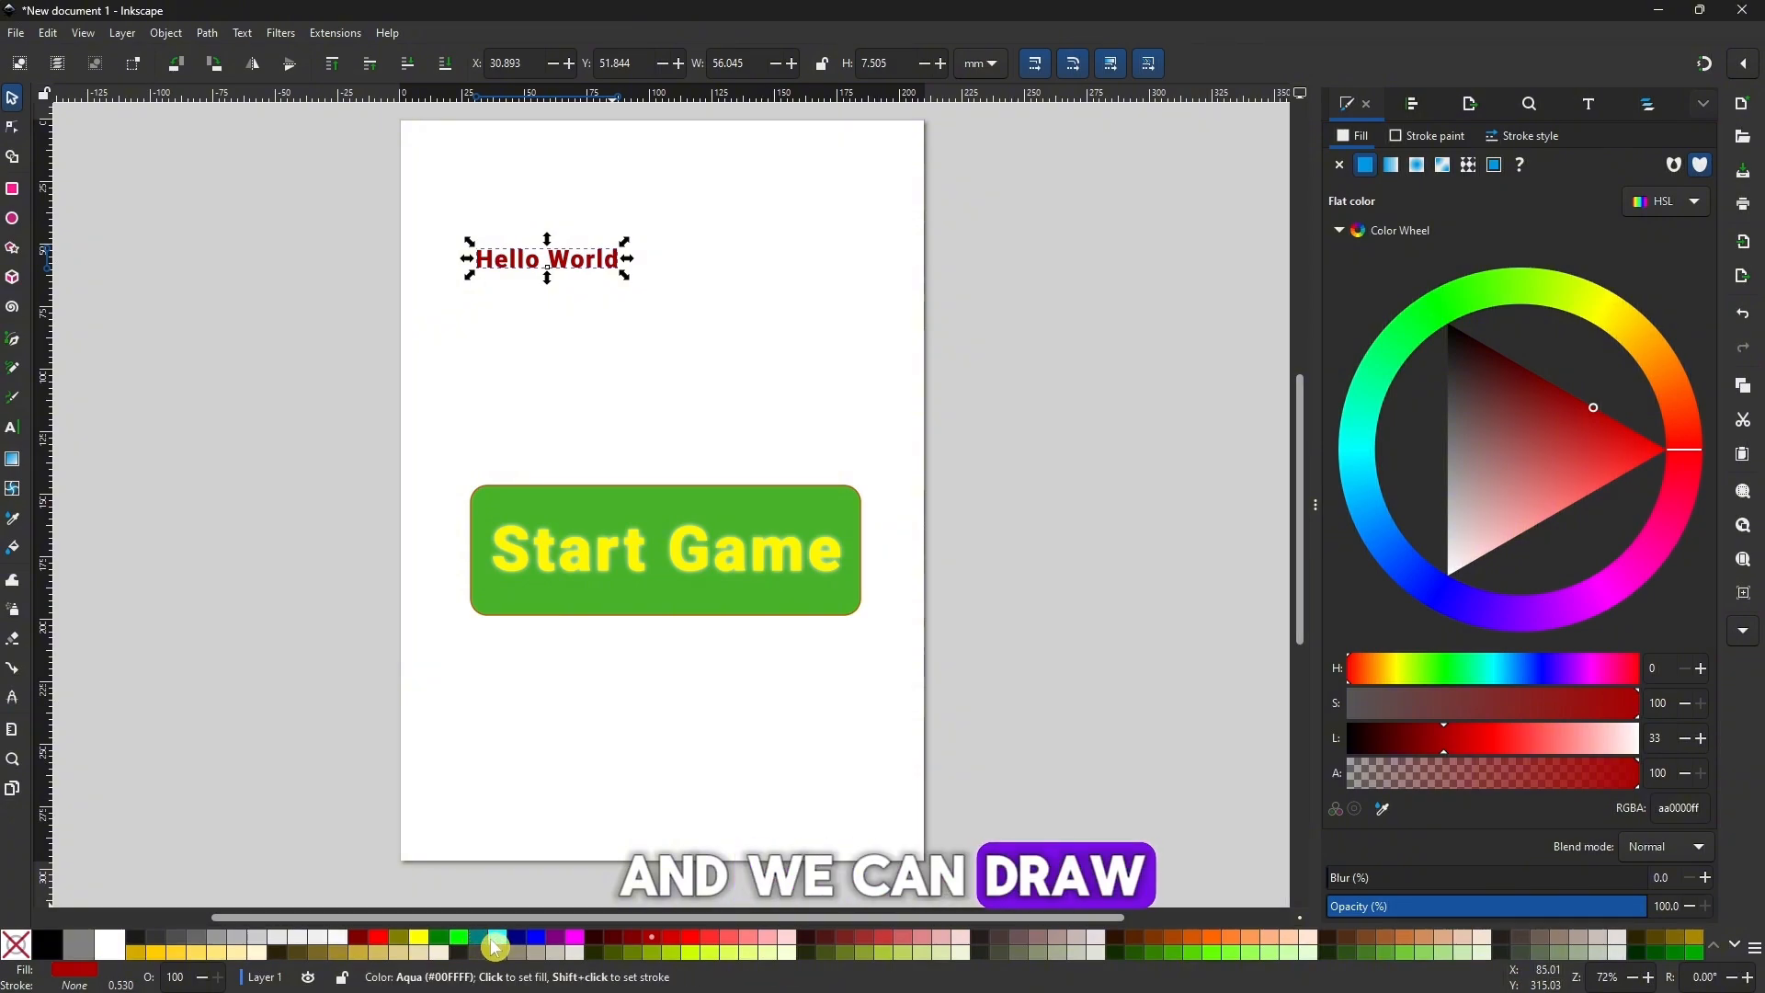
{"action": "left_click", "coordinate": [442, 938]}
{"action": "left_click_drag", "start_coordinate": [626, 275], "coordinate": [674, 260]}
Draw an ellipse about 96 by 60 mm and place it directly below the Hello World text.
{"action": "key", "text": "e"}
{"action": "left_click_drag", "start_coordinate": [530, 318], "coordinate": [772, 469]}
{"action": "key", "text": "s"}
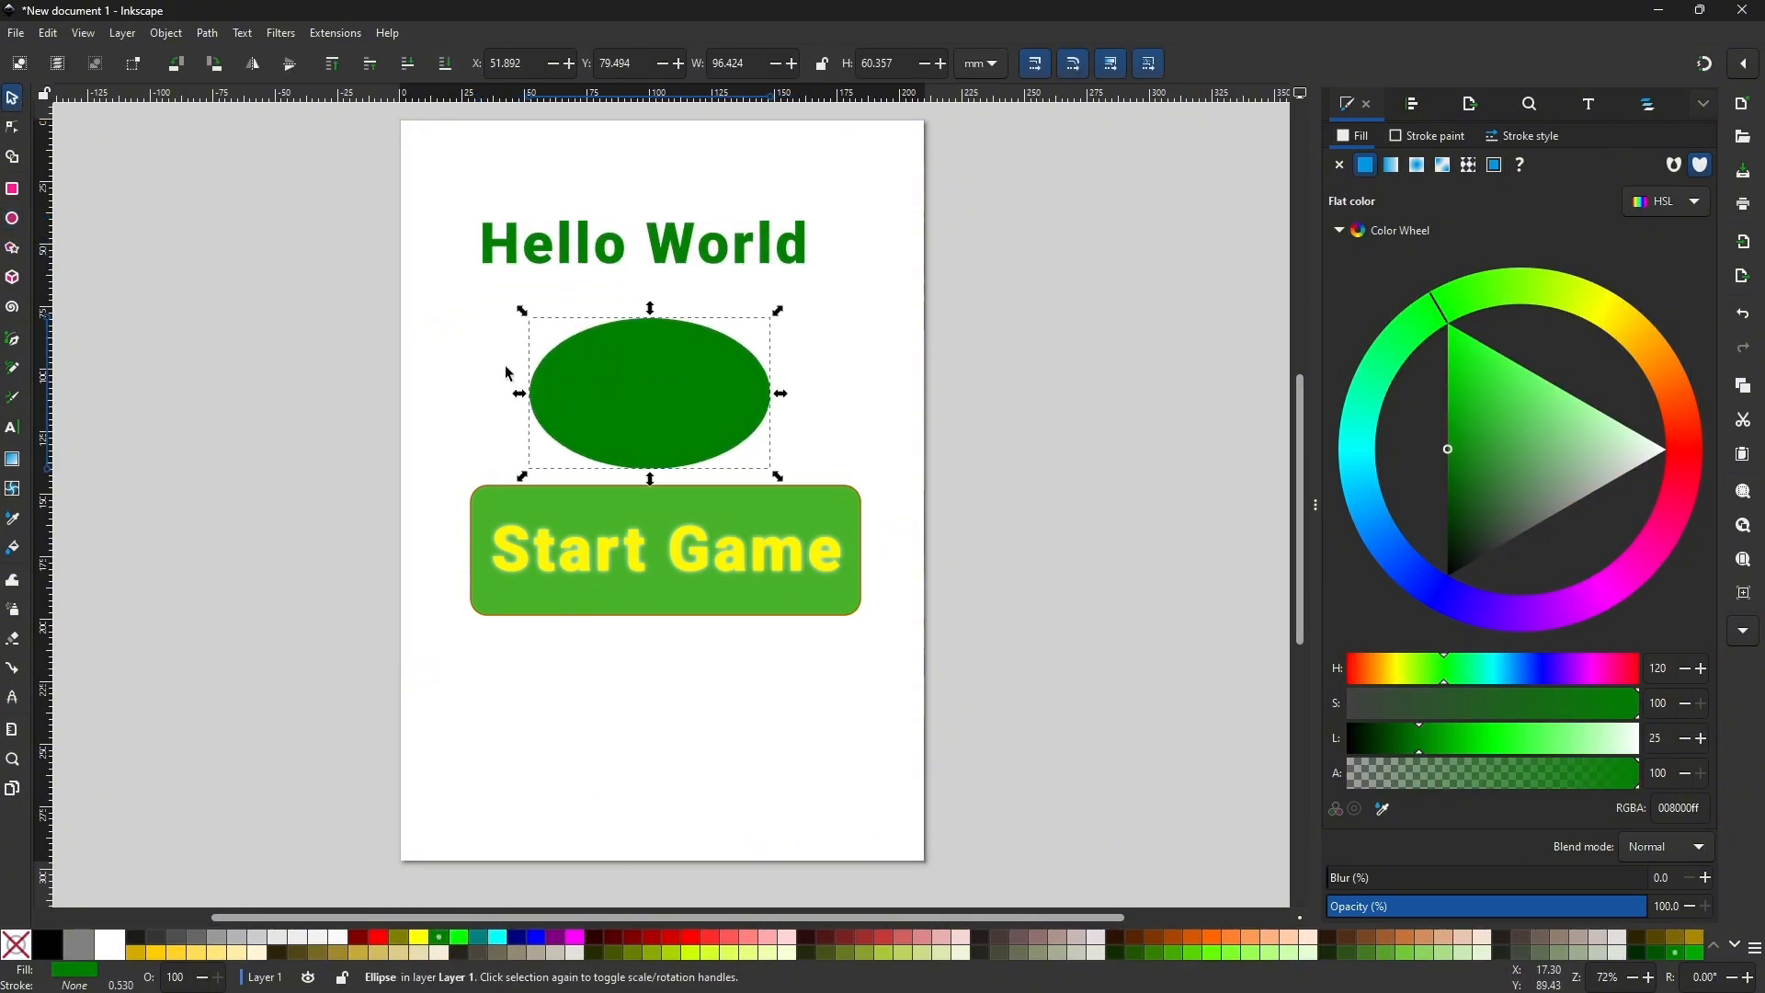
{"action": "left_click_drag", "start_coordinate": [642, 394], "coordinate": [616, 357]}
Put the Hello World text on the ellipse as its path and move both higher on the page.
{"action": "left_click", "coordinate": [575, 247]}
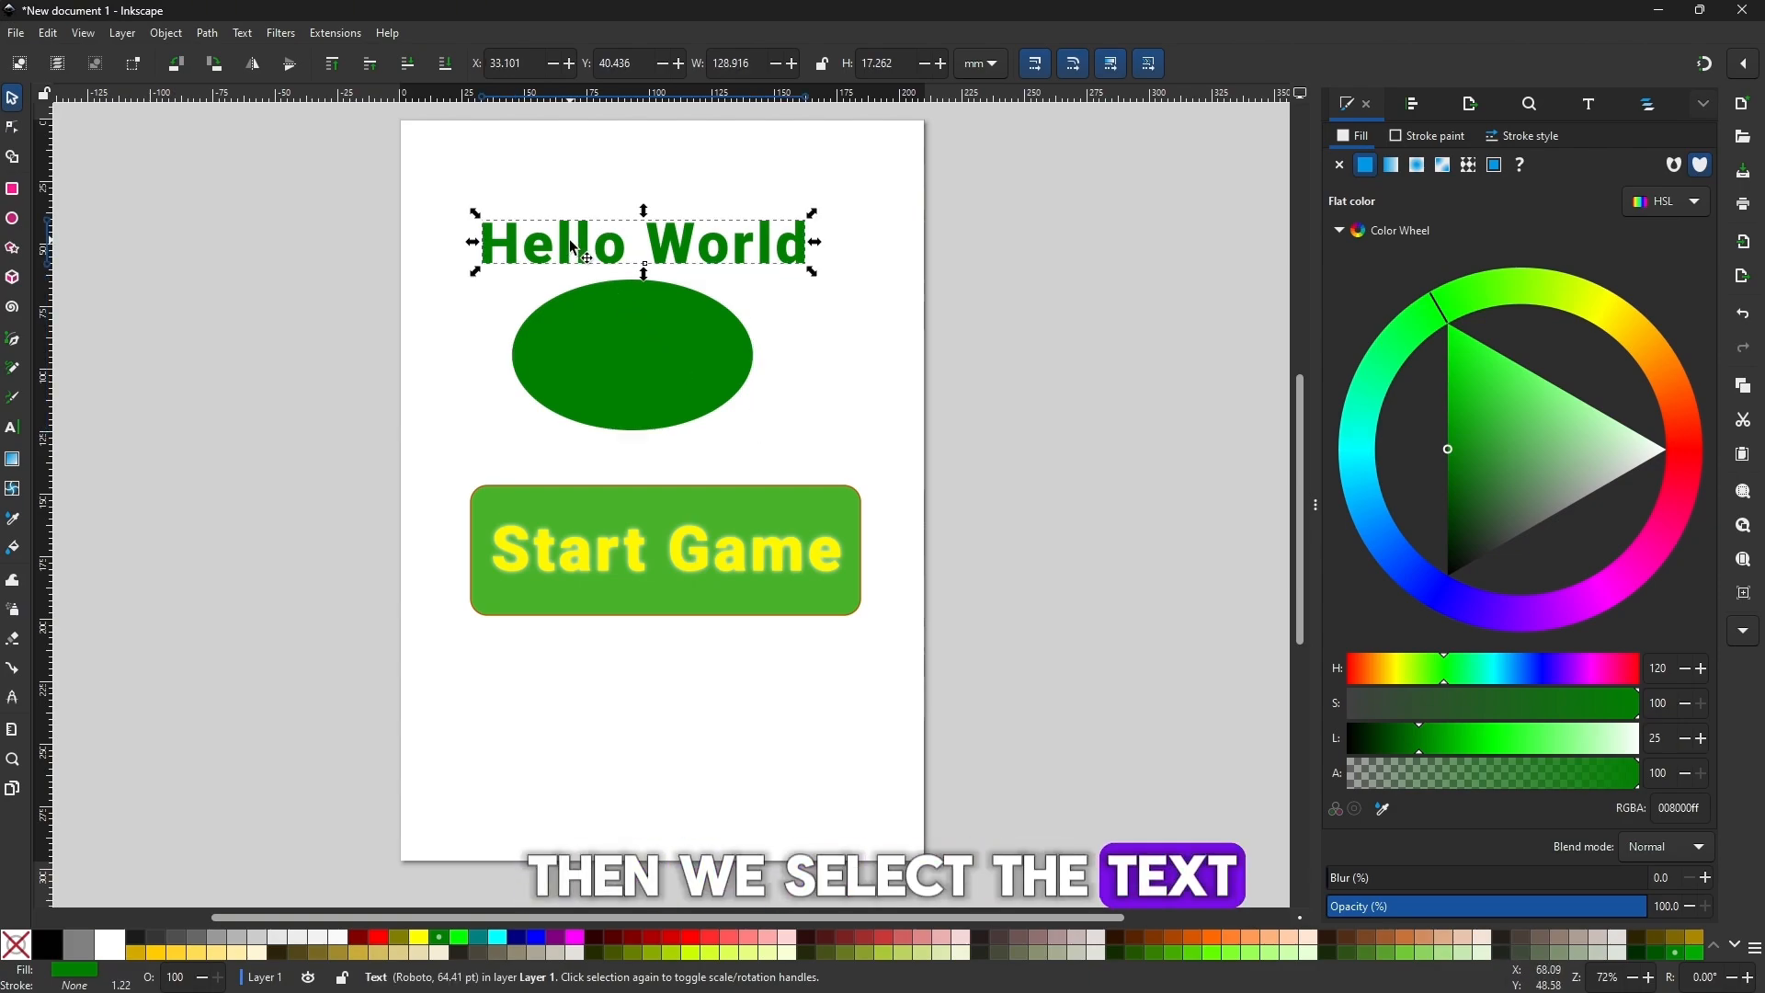
{"action": "left_click", "coordinate": [634, 344], "text": "shift"}
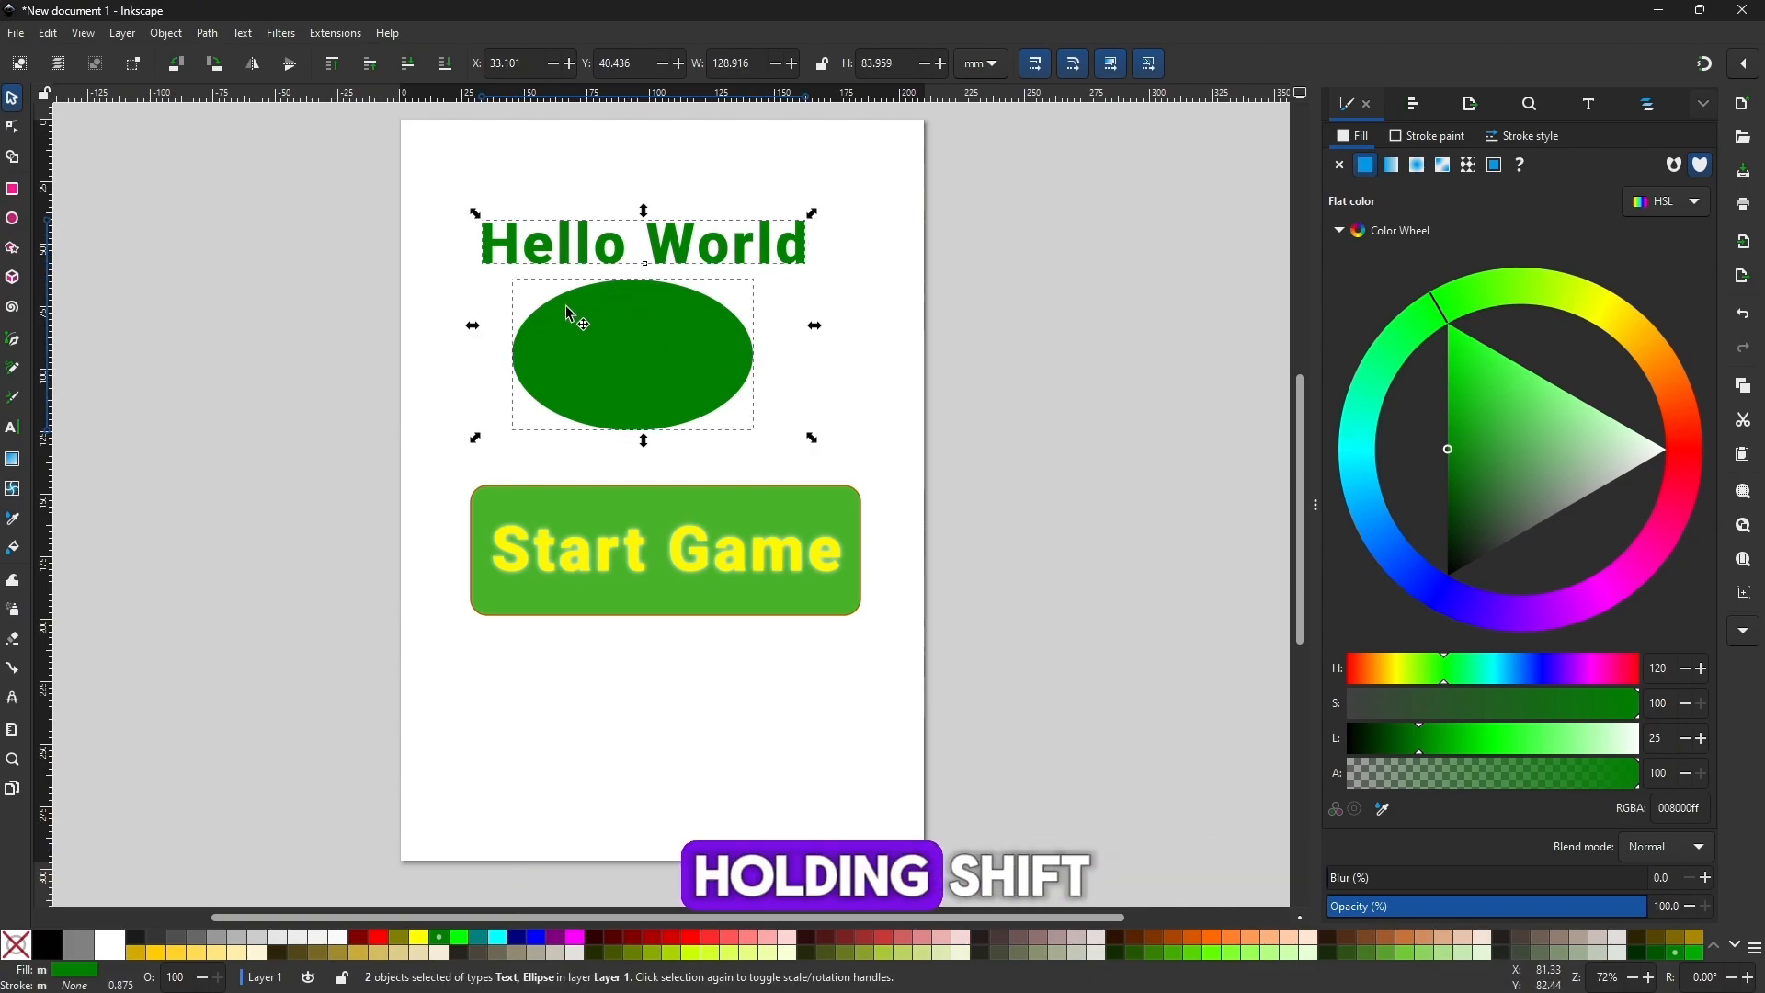
{"action": "left_click_drag", "start_coordinate": [374, 165], "coordinate": [943, 478]}
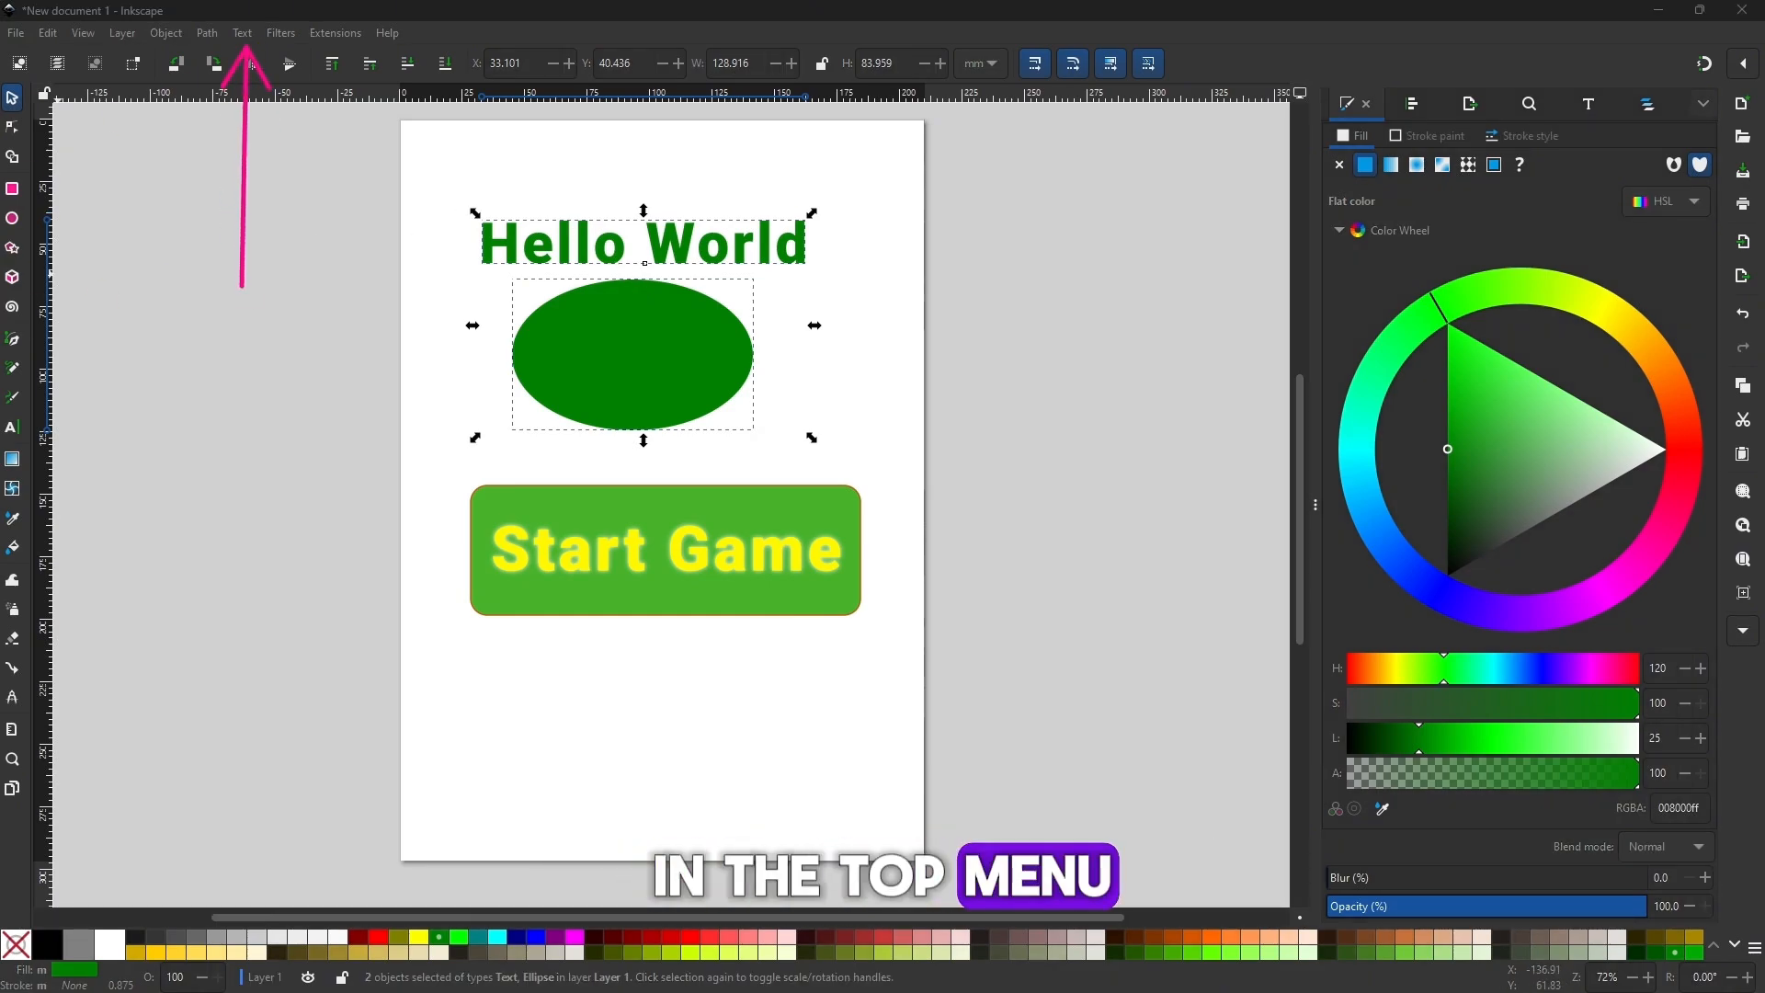
{"action": "left_click", "coordinate": [244, 35]}
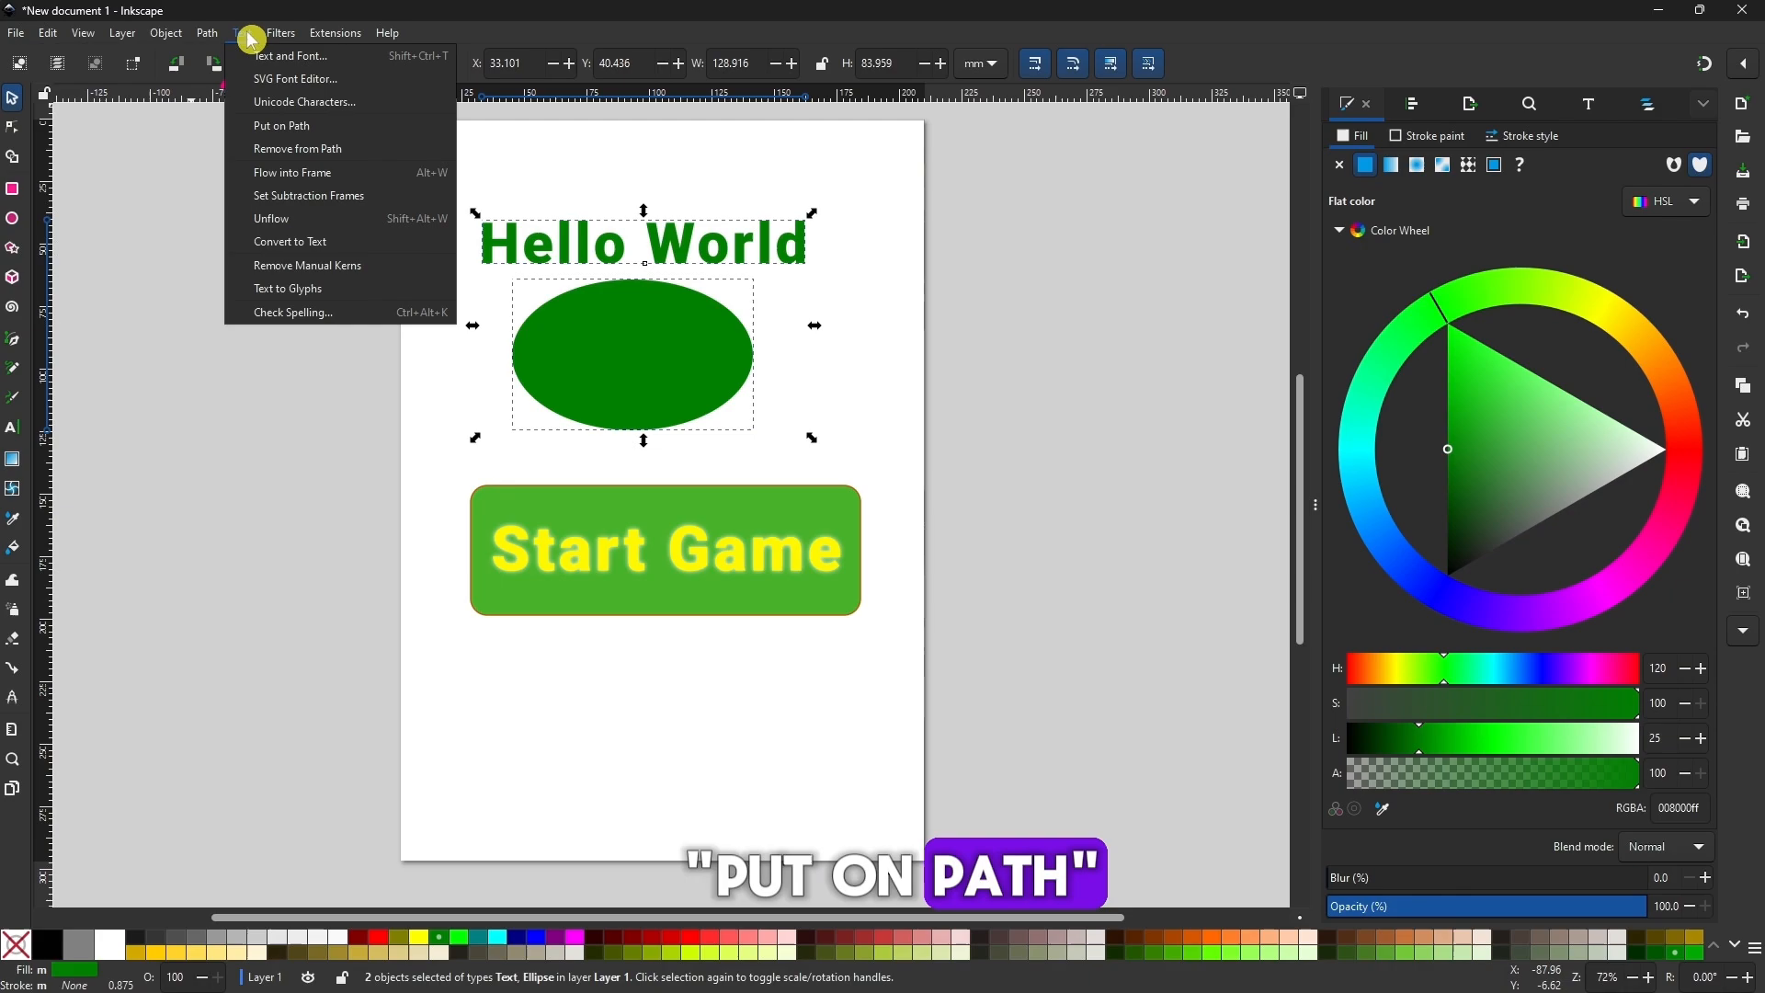
{"action": "left_click", "coordinate": [330, 133]}
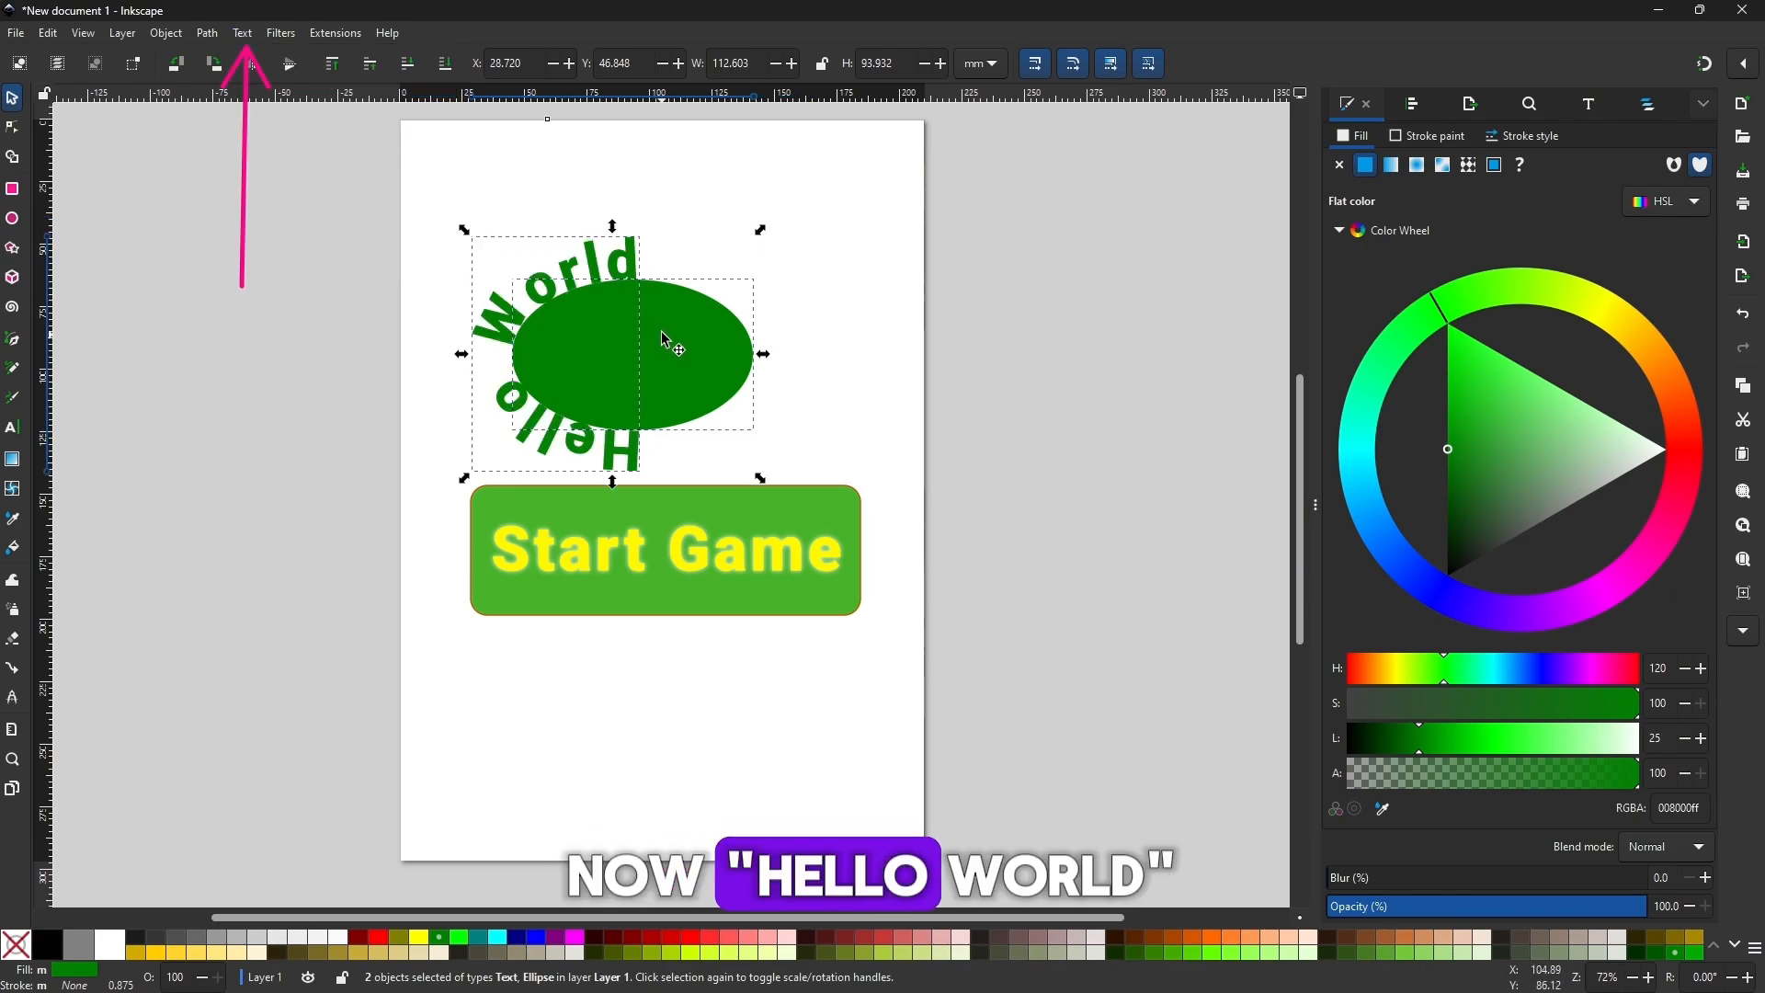
{"action": "left_click_drag", "start_coordinate": [690, 347], "coordinate": [721, 305]}
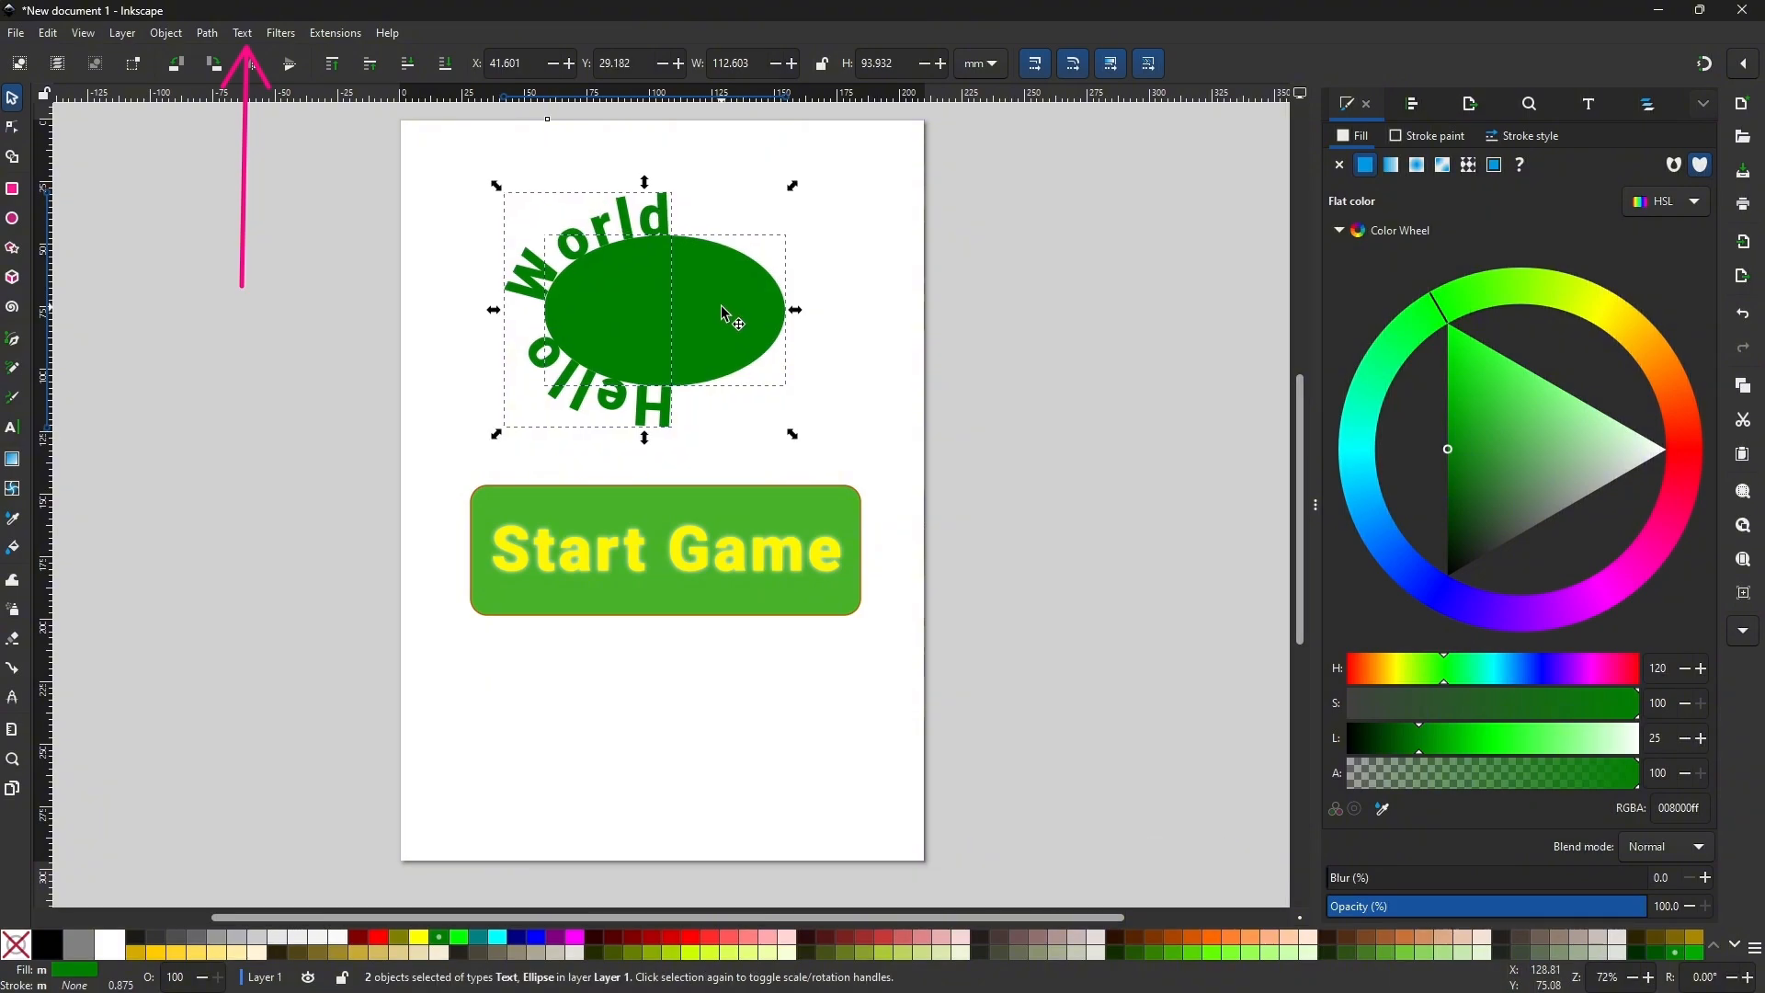
Rotate the ellipse about 90° clockwise so that Hello World arches over its upper side.
{"action": "left_click", "coordinate": [850, 310]}
{"action": "left_click", "coordinate": [748, 317]}
{"action": "left_click", "coordinate": [763, 331]}
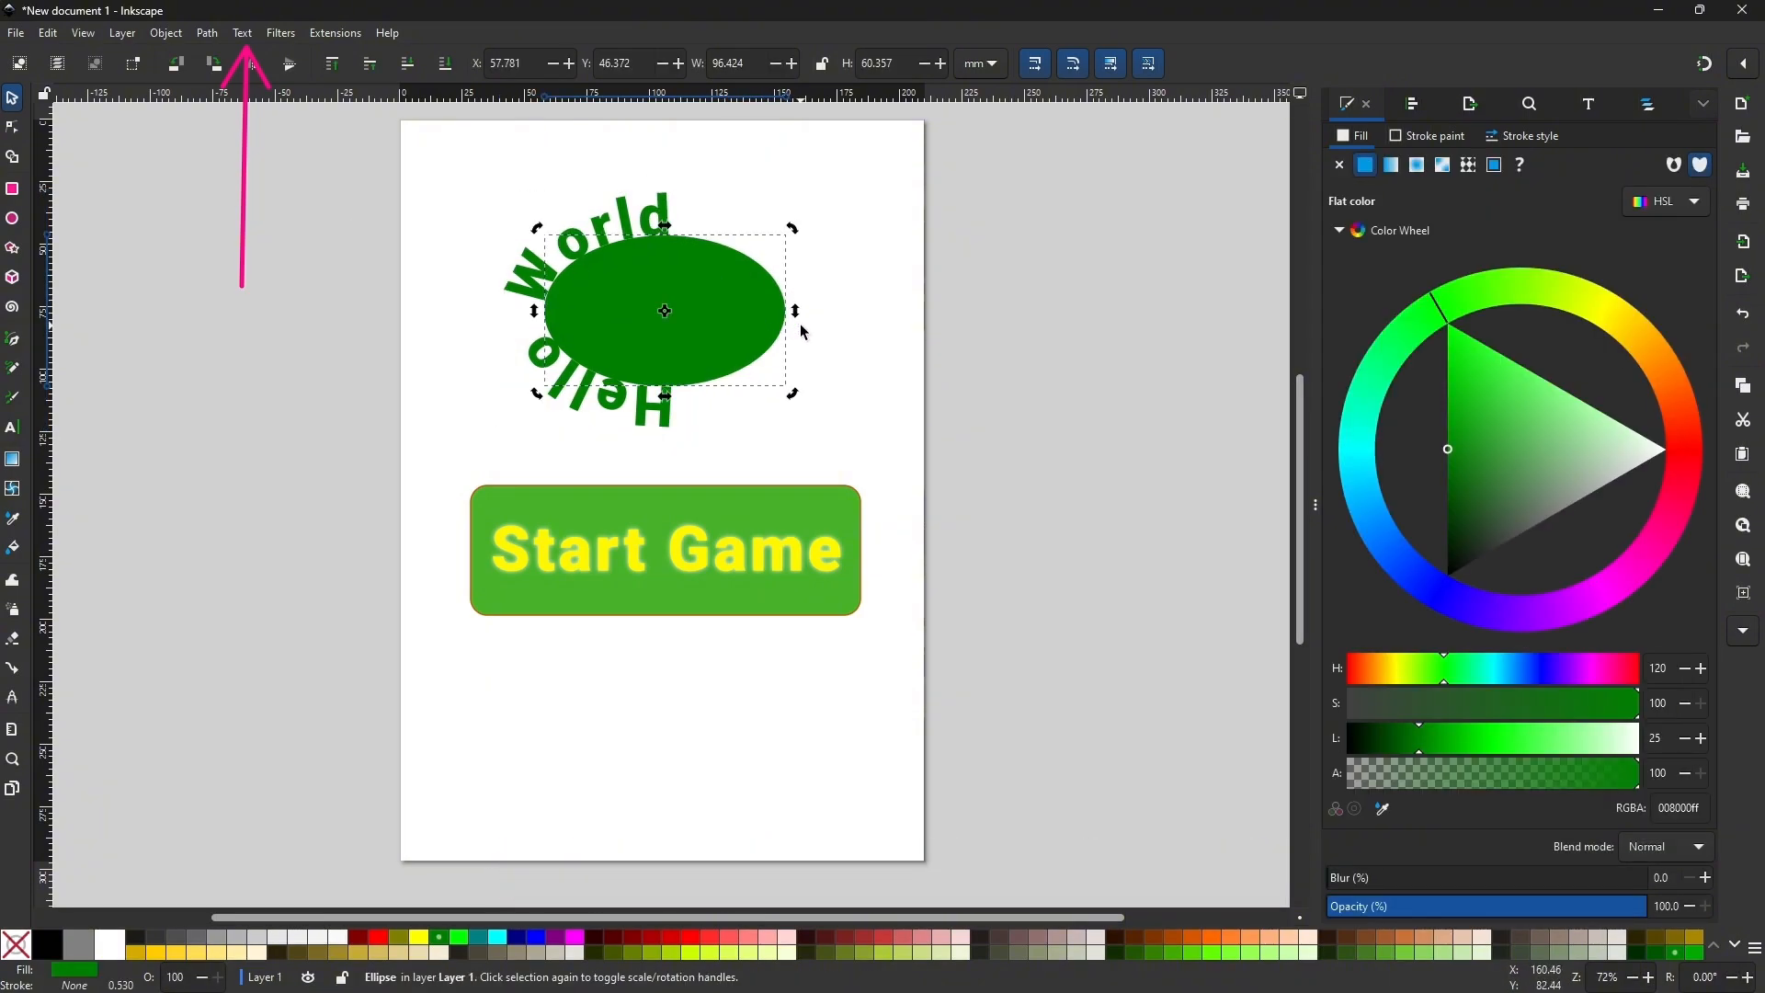
{"action": "left_click_drag", "start_coordinate": [796, 396], "coordinate": [621, 411]}
Widen the rotated ellipse to about 150 mm by extending its vertical radius, Ry, to about 75 mm.
{"action": "key", "text": "e"}
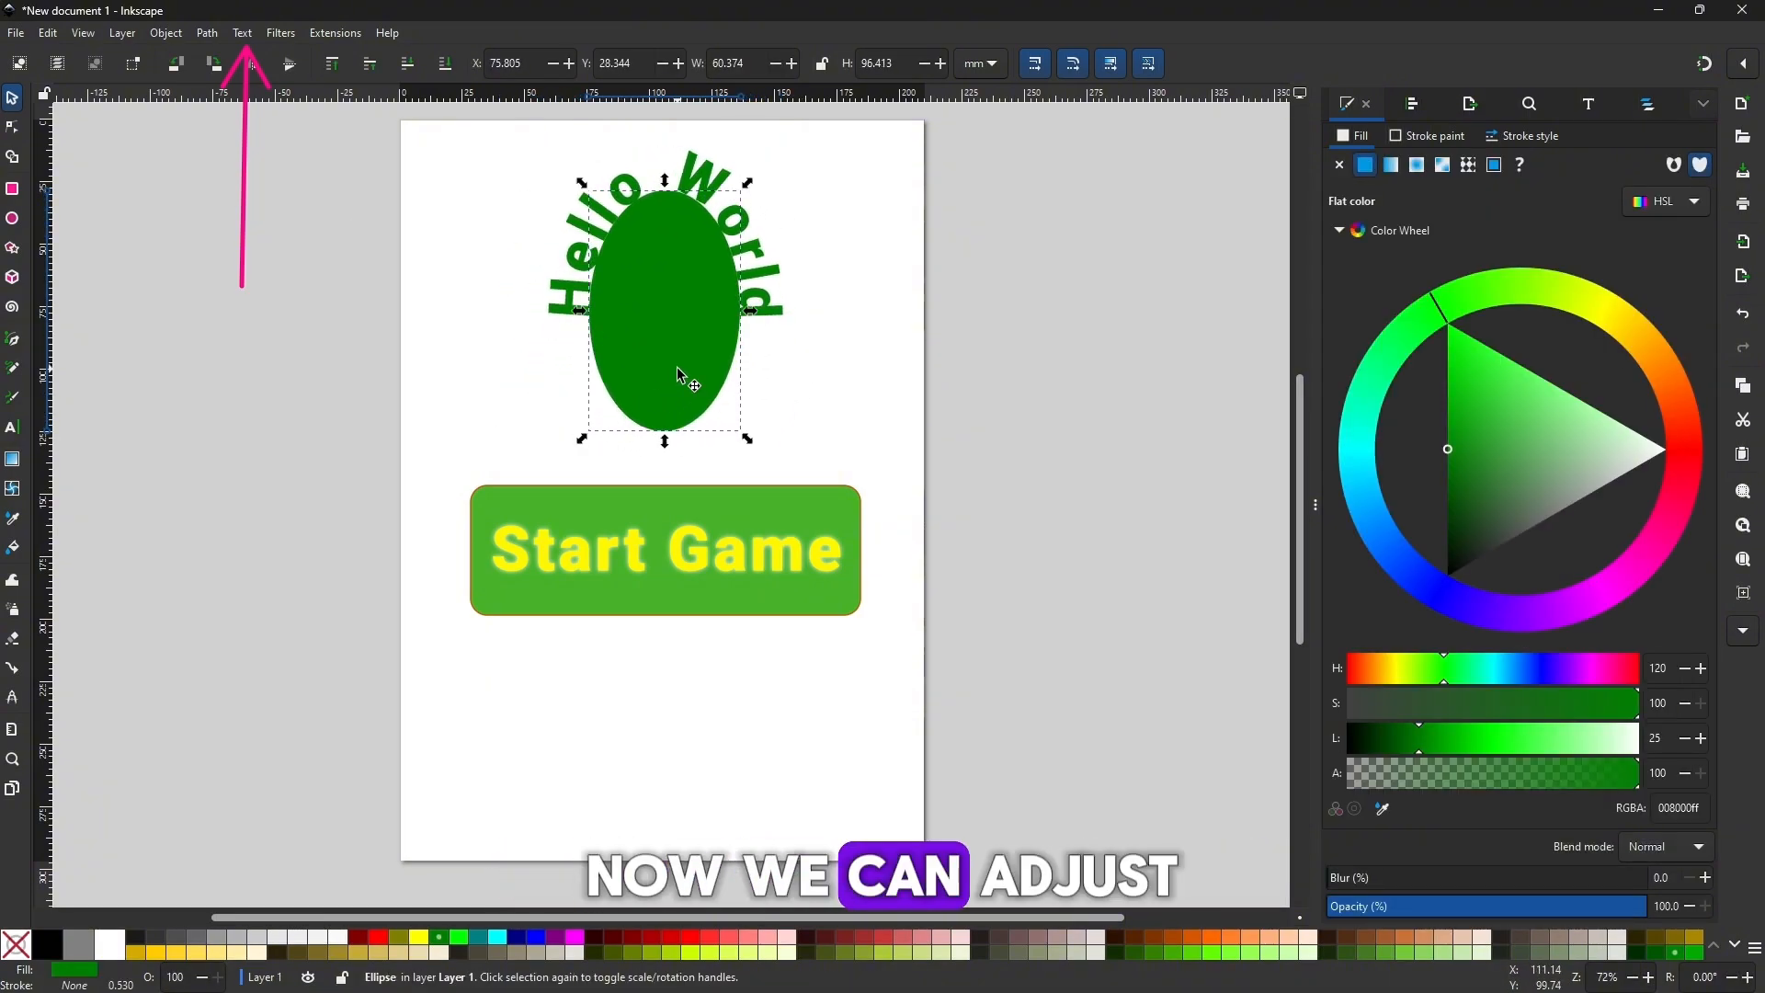
{"action": "left_click_drag", "start_coordinate": [743, 313], "coordinate": [855, 286]}
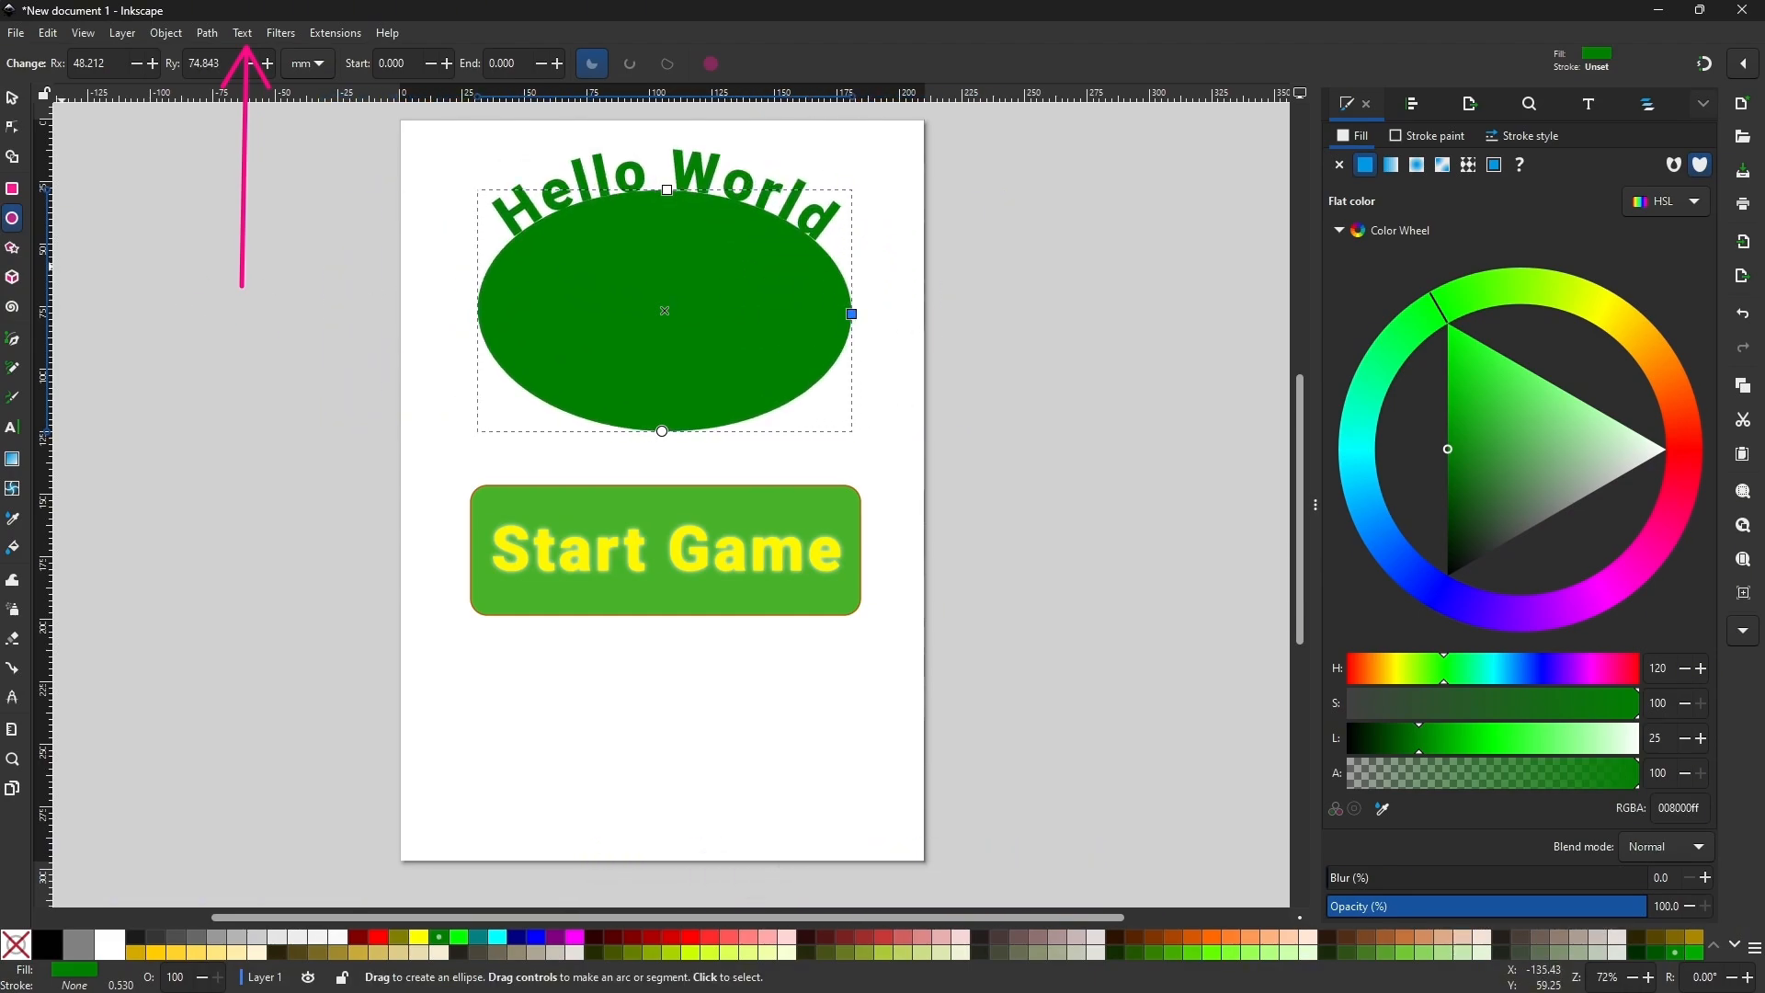
{"action": "left_click", "coordinate": [895, 331]}
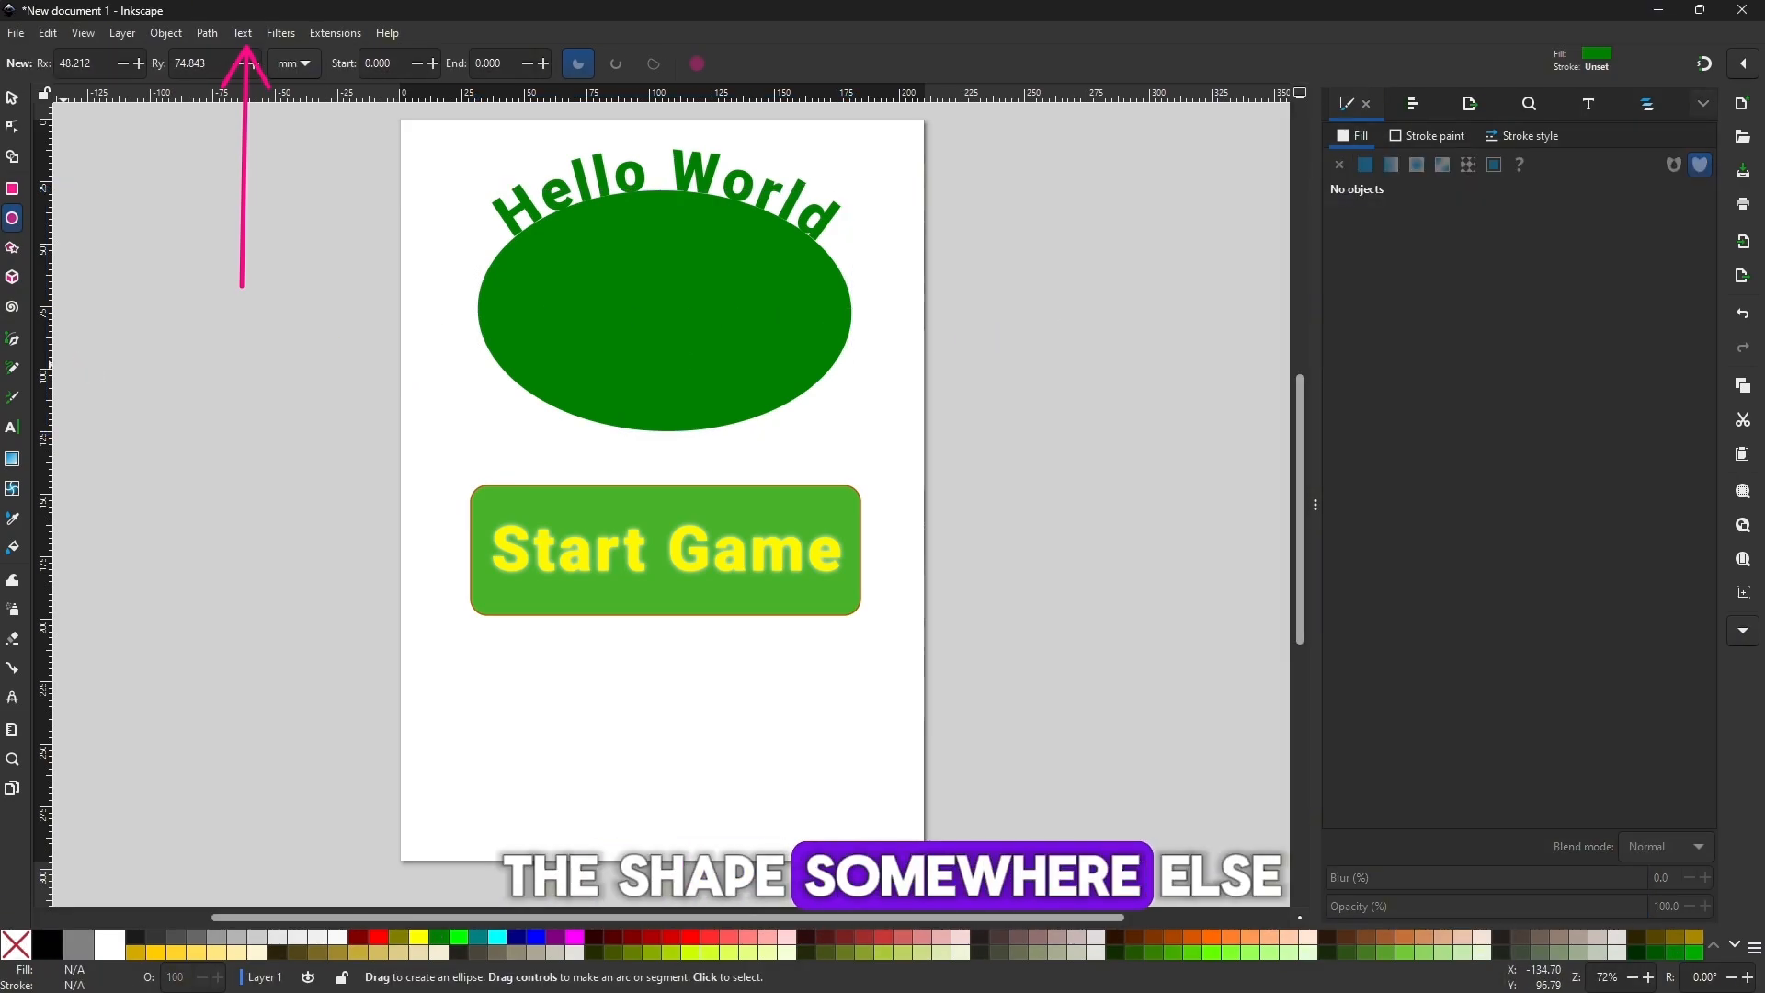
Separate the curved text from its ellipse, placing Hello World near the page top and the ellipse across the page's left edge.
{"action": "key", "text": "s"}
{"action": "left_click_drag", "start_coordinate": [672, 336], "coordinate": [636, 429]}
{"action": "left_click", "coordinate": [685, 264]}
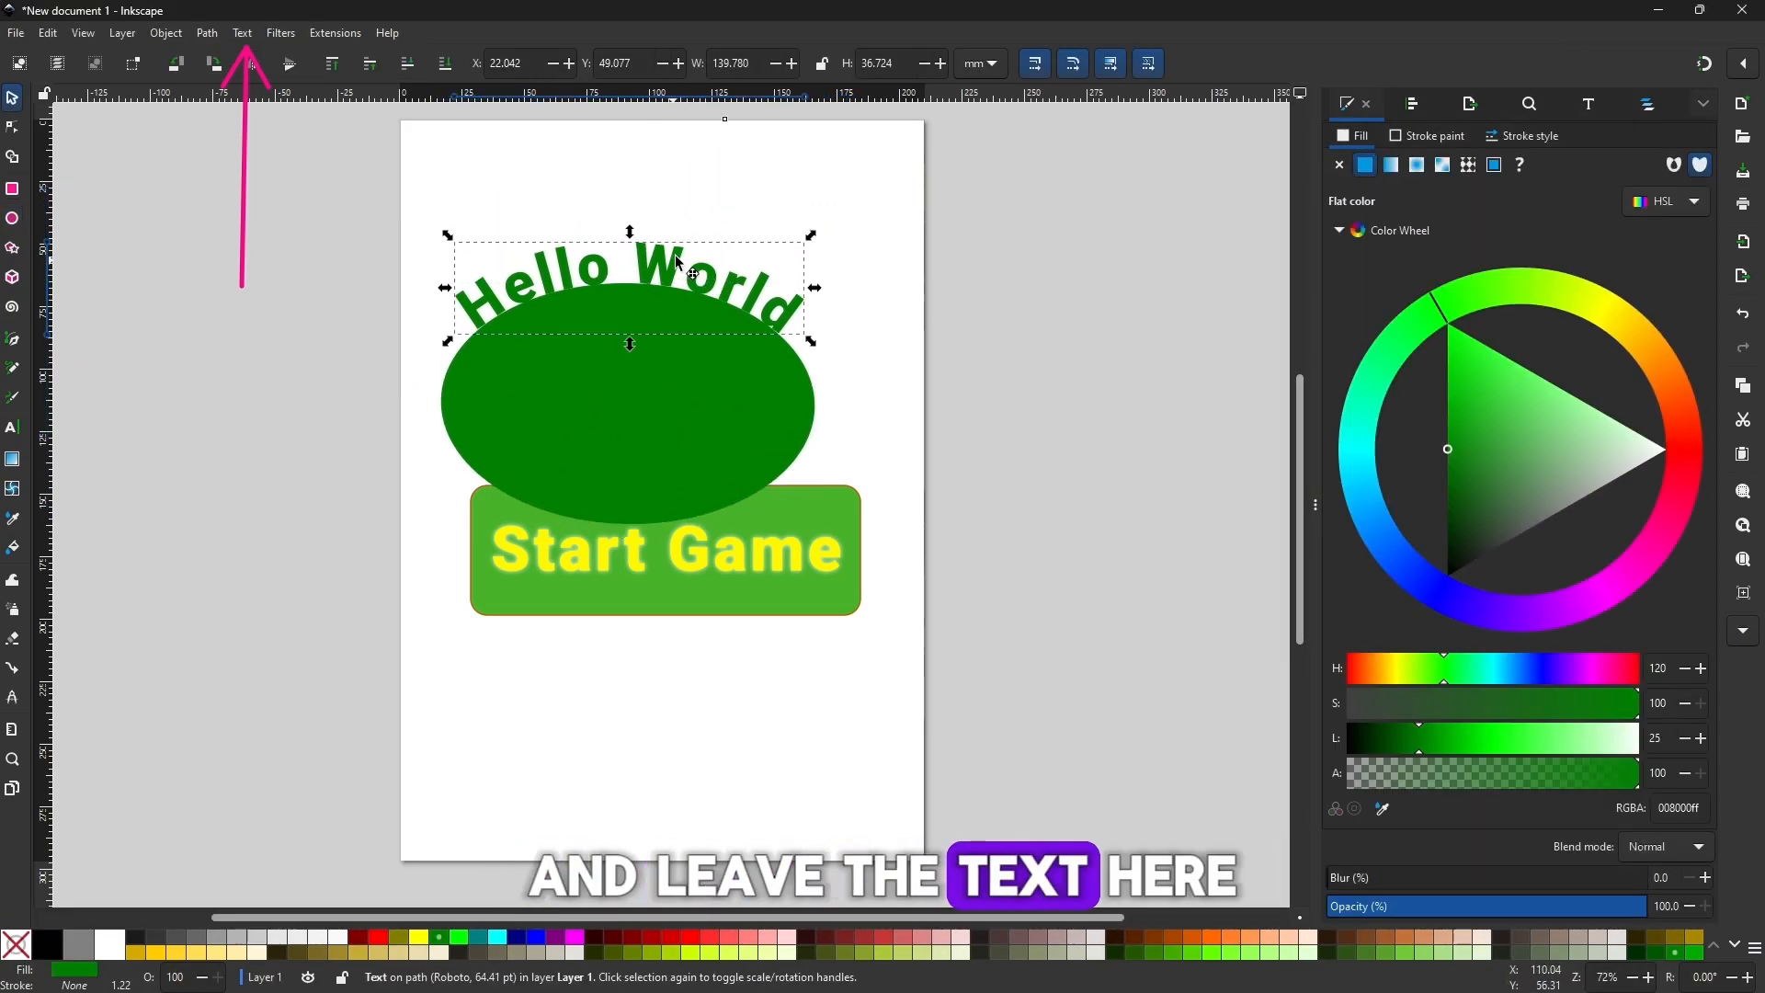
{"action": "left_click_drag", "start_coordinate": [676, 264], "coordinate": [708, 188]}
{"action": "left_click_drag", "start_coordinate": [632, 409], "coordinate": [355, 591]}
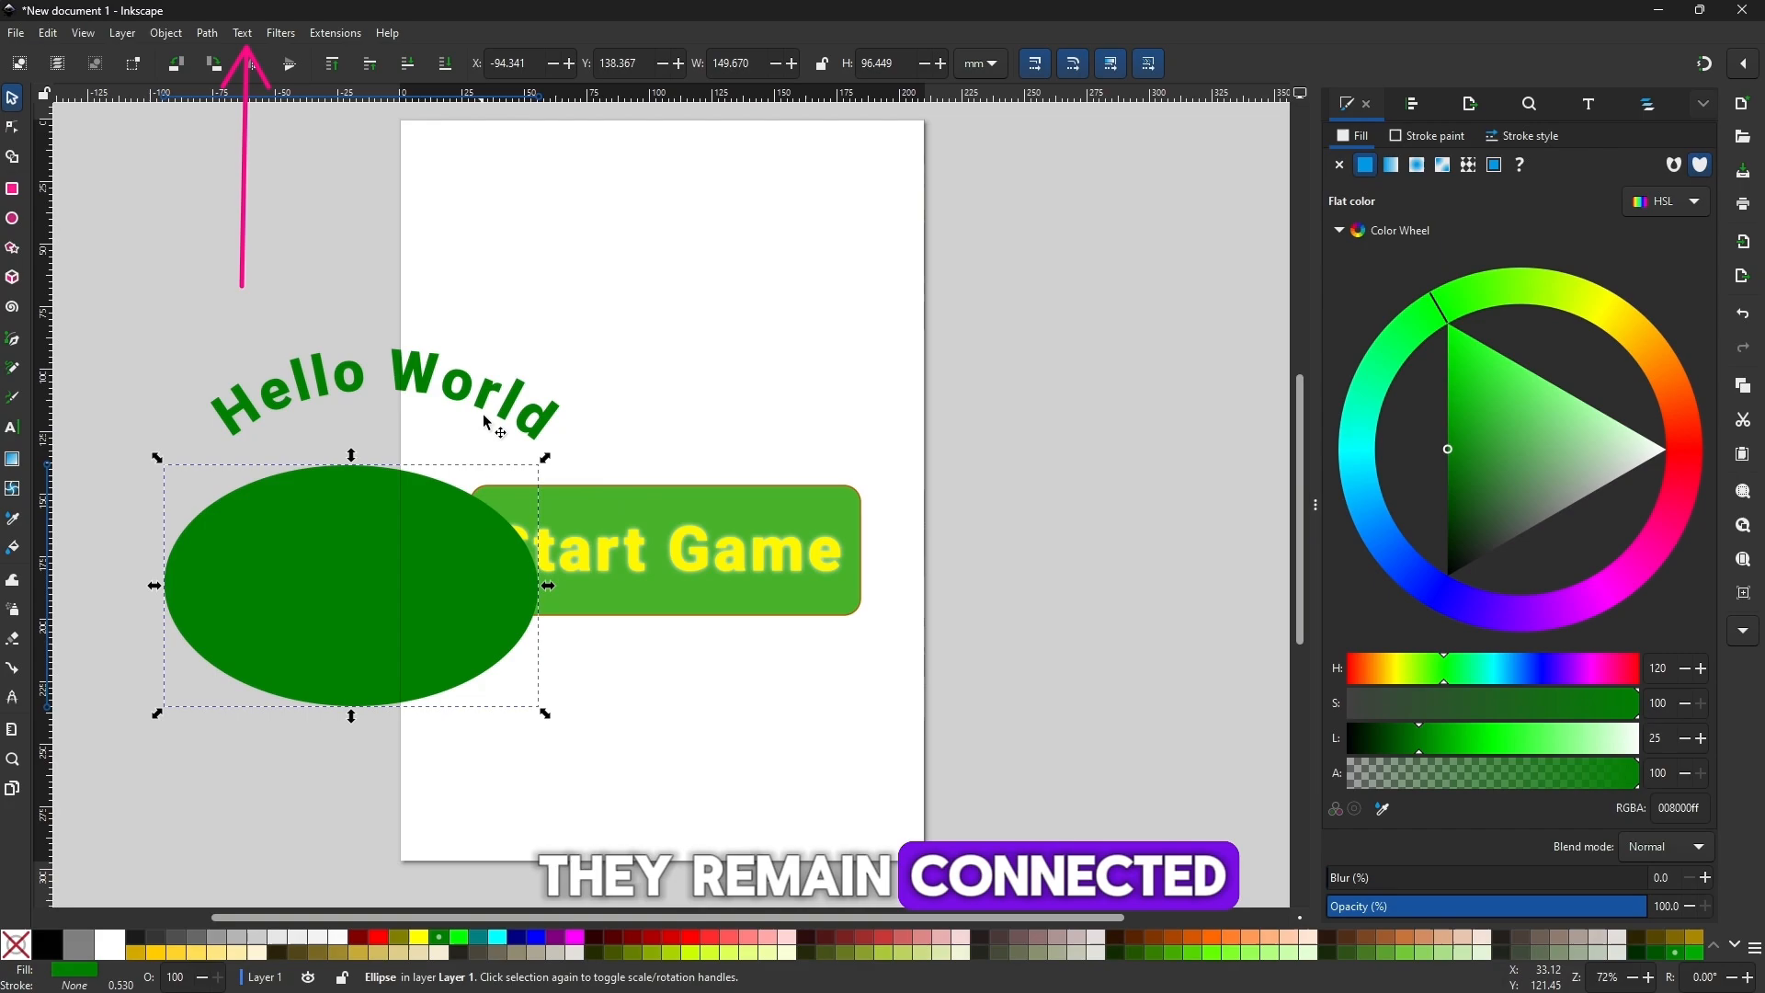
{"action": "left_click_drag", "start_coordinate": [480, 396], "coordinate": [721, 239]}
{"action": "left_click_drag", "start_coordinate": [360, 649], "coordinate": [367, 643]}
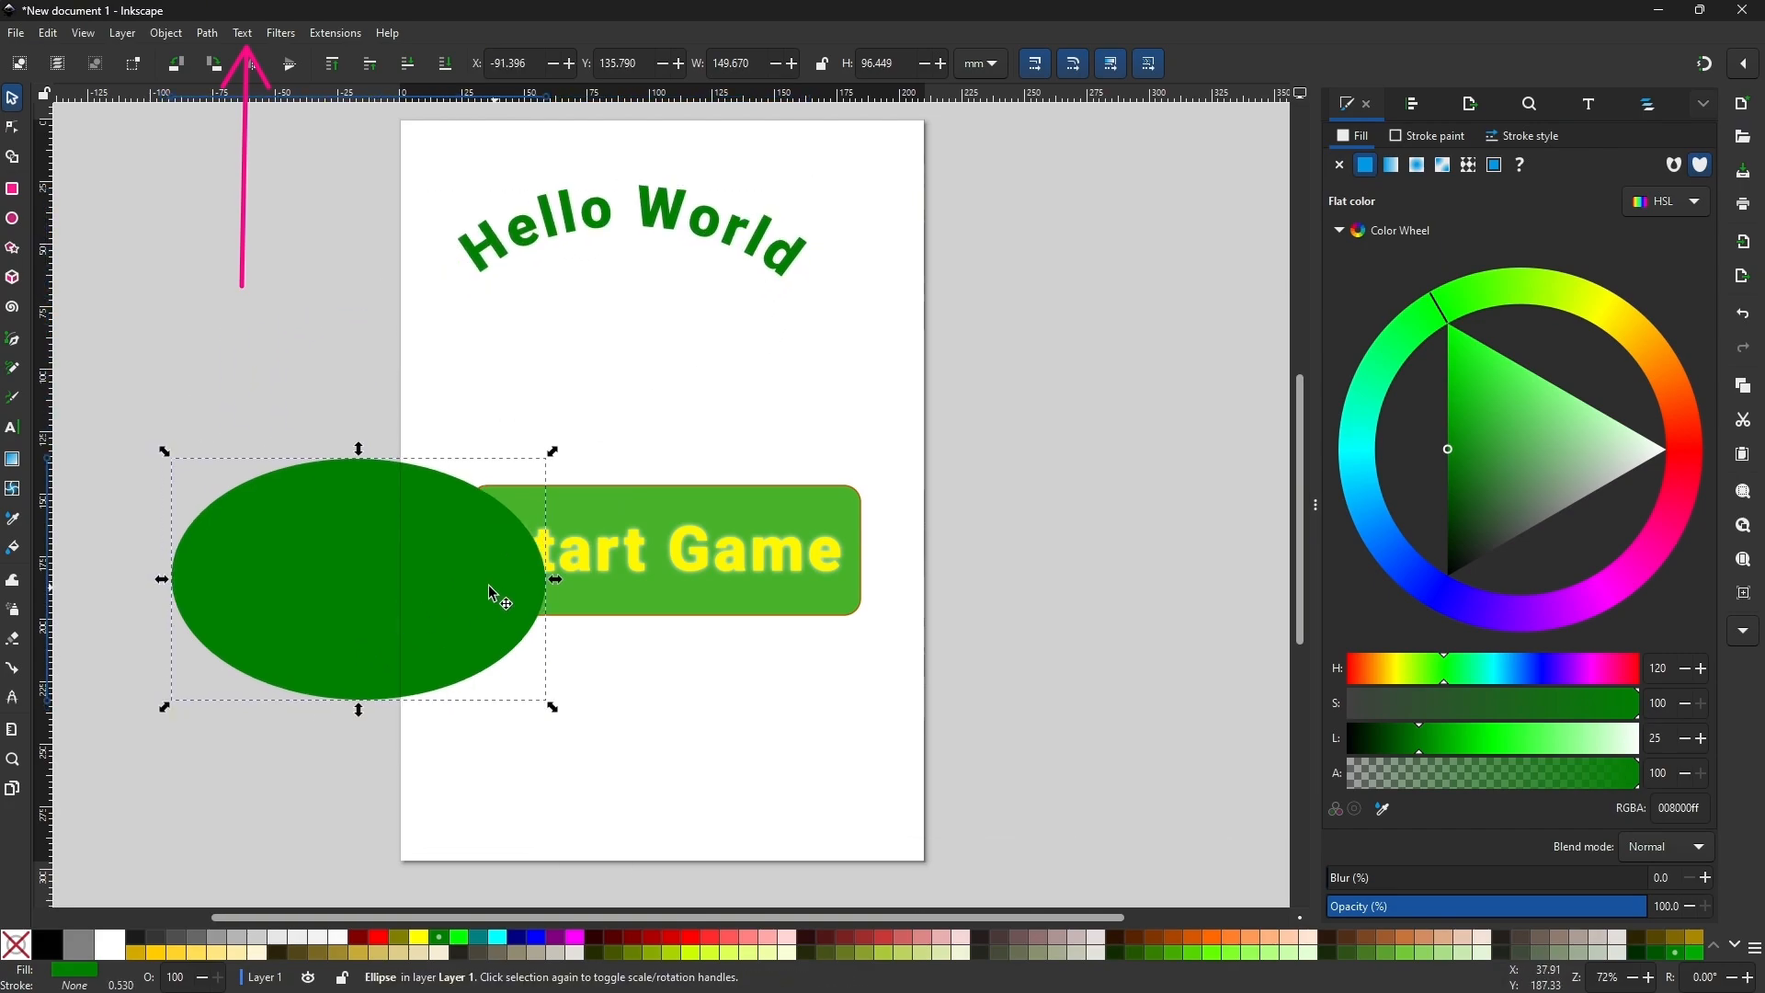
Enlarge the green ellipse to about 179 × 101 mm, keeping it across the page's left edge.
{"action": "left_click_drag", "start_coordinate": [555, 585], "coordinate": [630, 536]}
{"action": "left_click_drag", "start_coordinate": [397, 449], "coordinate": [379, 539]}
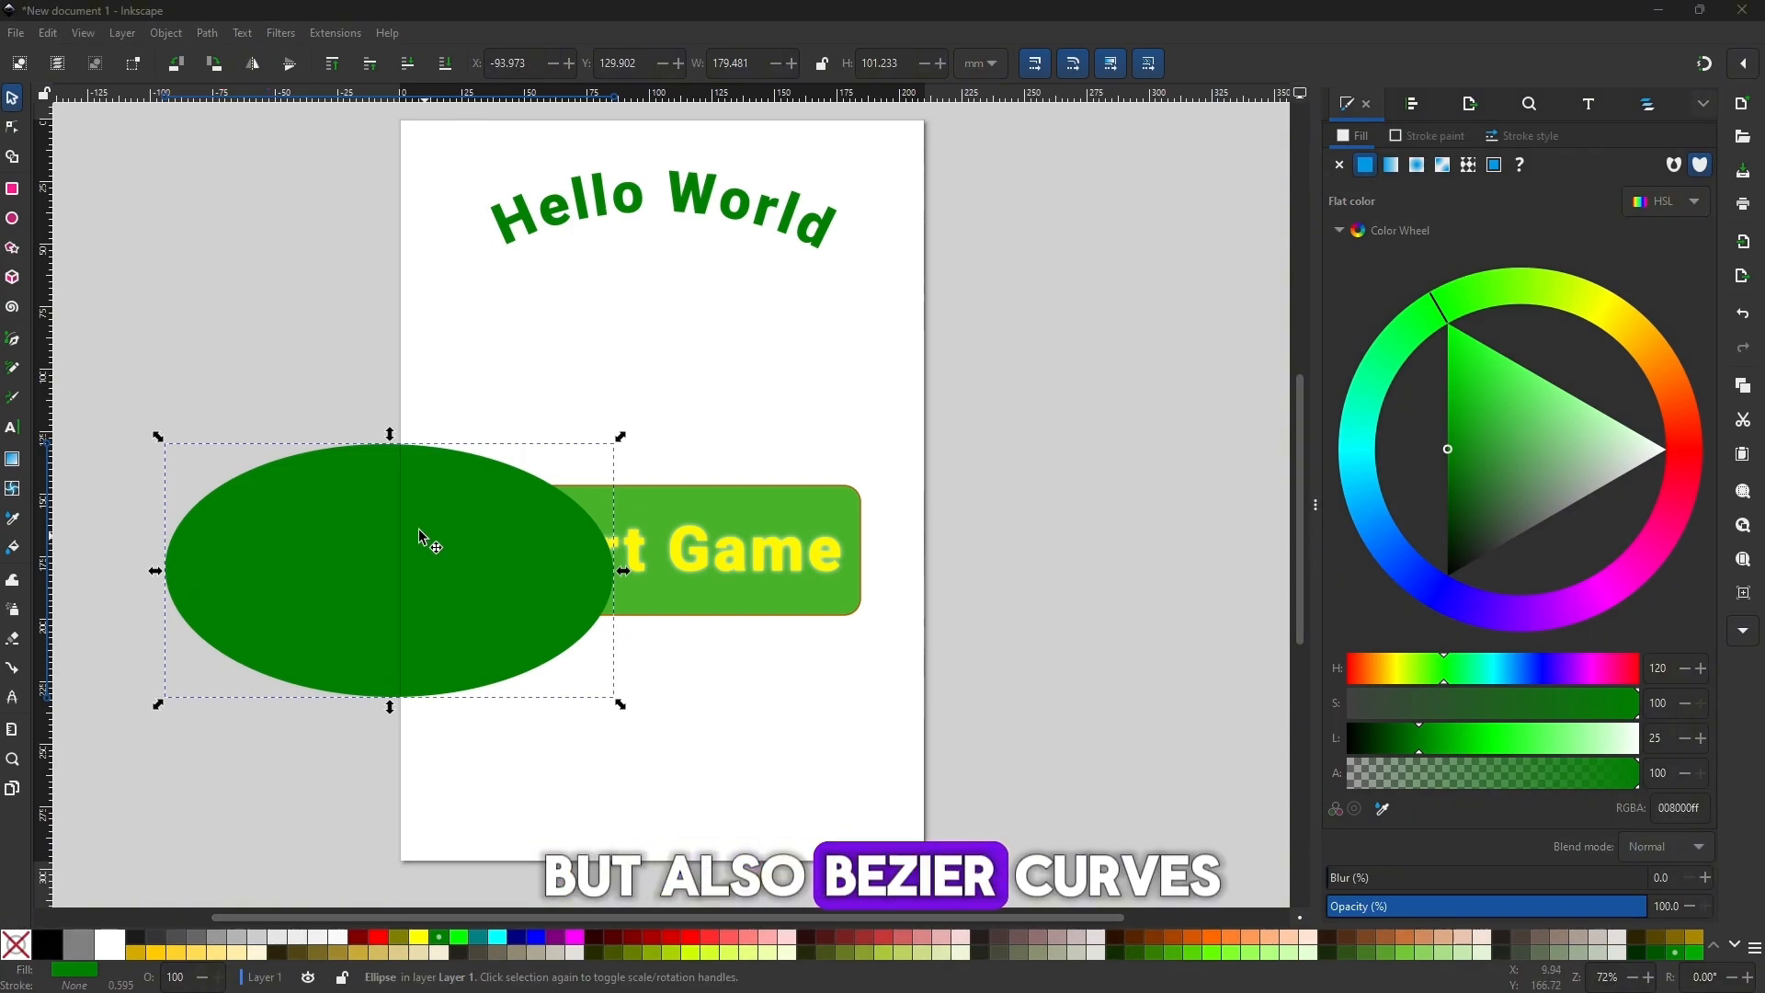
Convert the ellipse to an editable path and add extra nodes along both sides of its upper edge.
{"action": "left_click", "coordinate": [14, 130]}
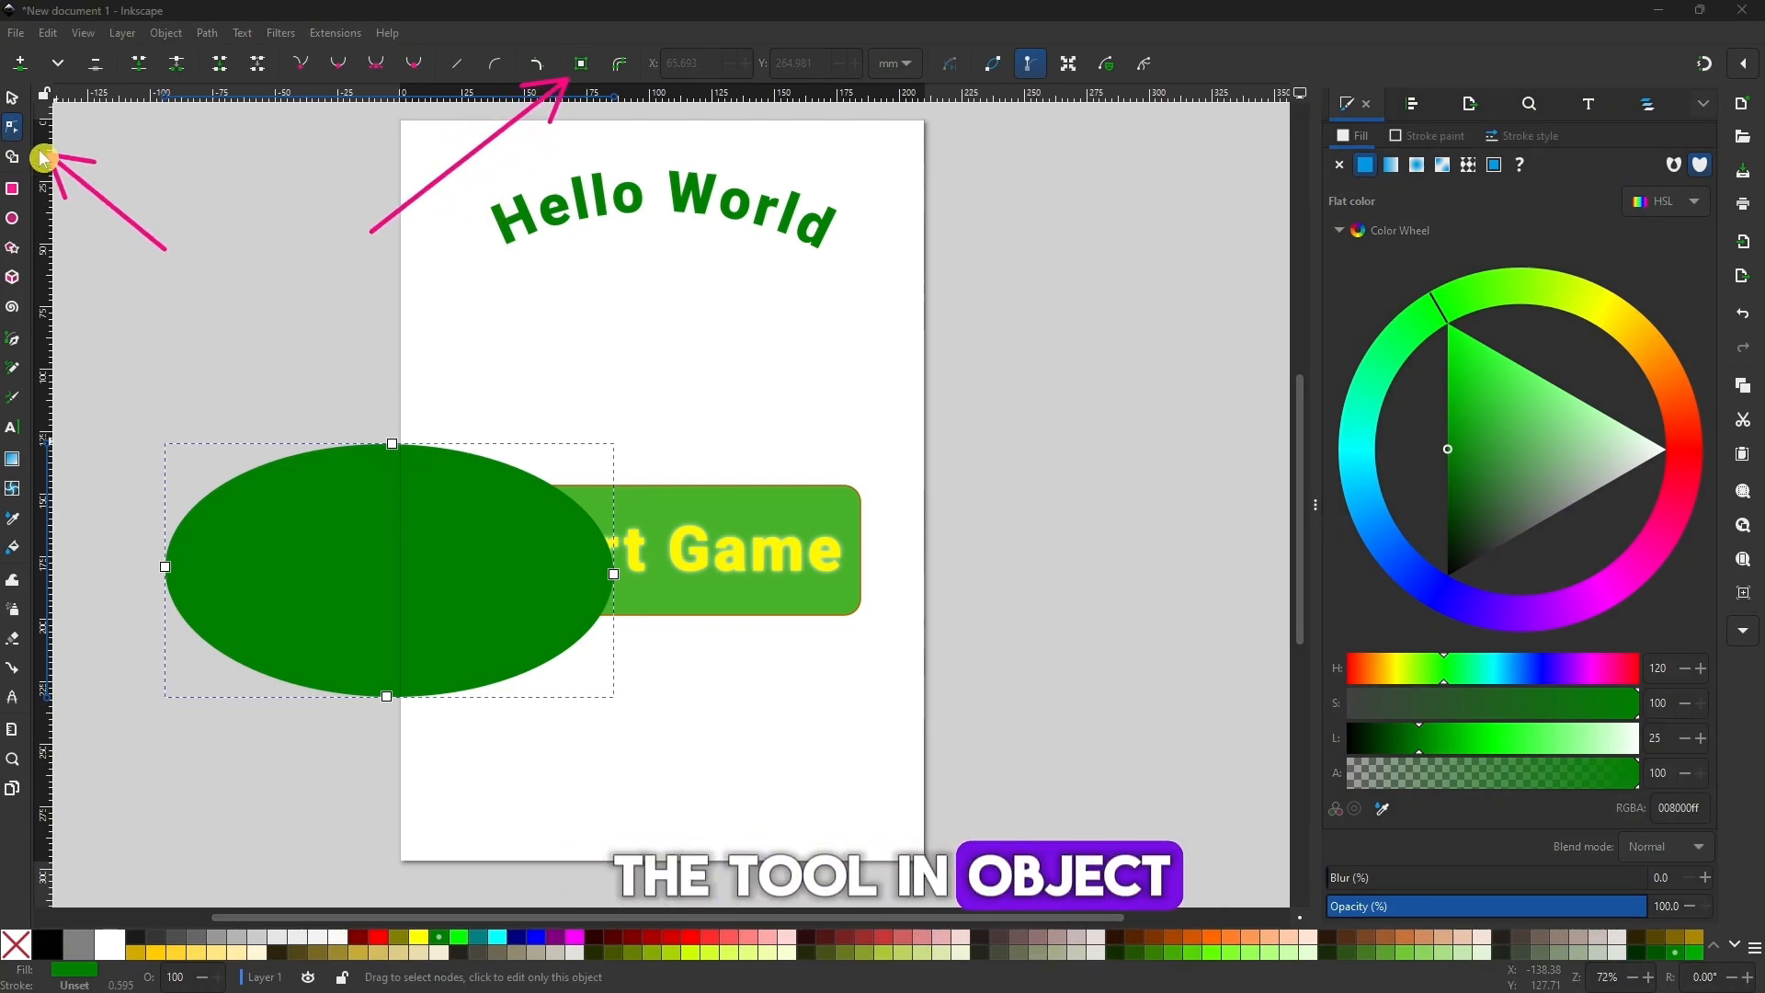
{"action": "left_click", "coordinate": [298, 456]}
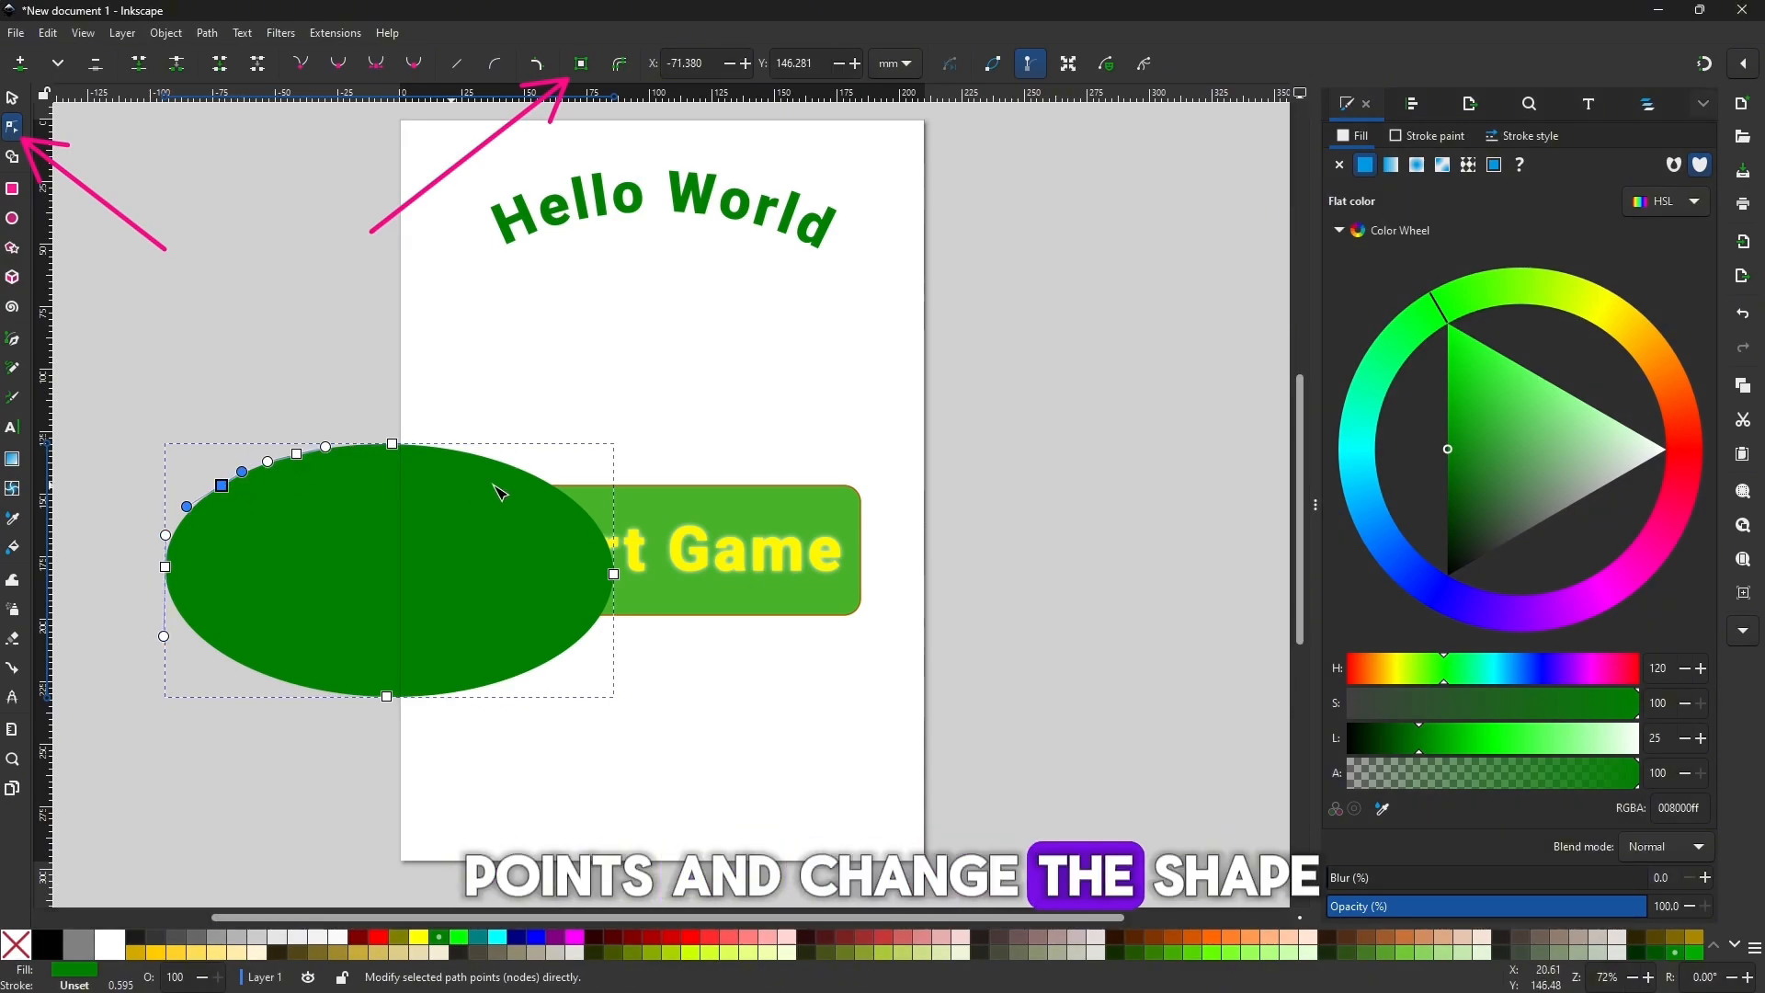
{"action": "left_click", "coordinate": [529, 473]}
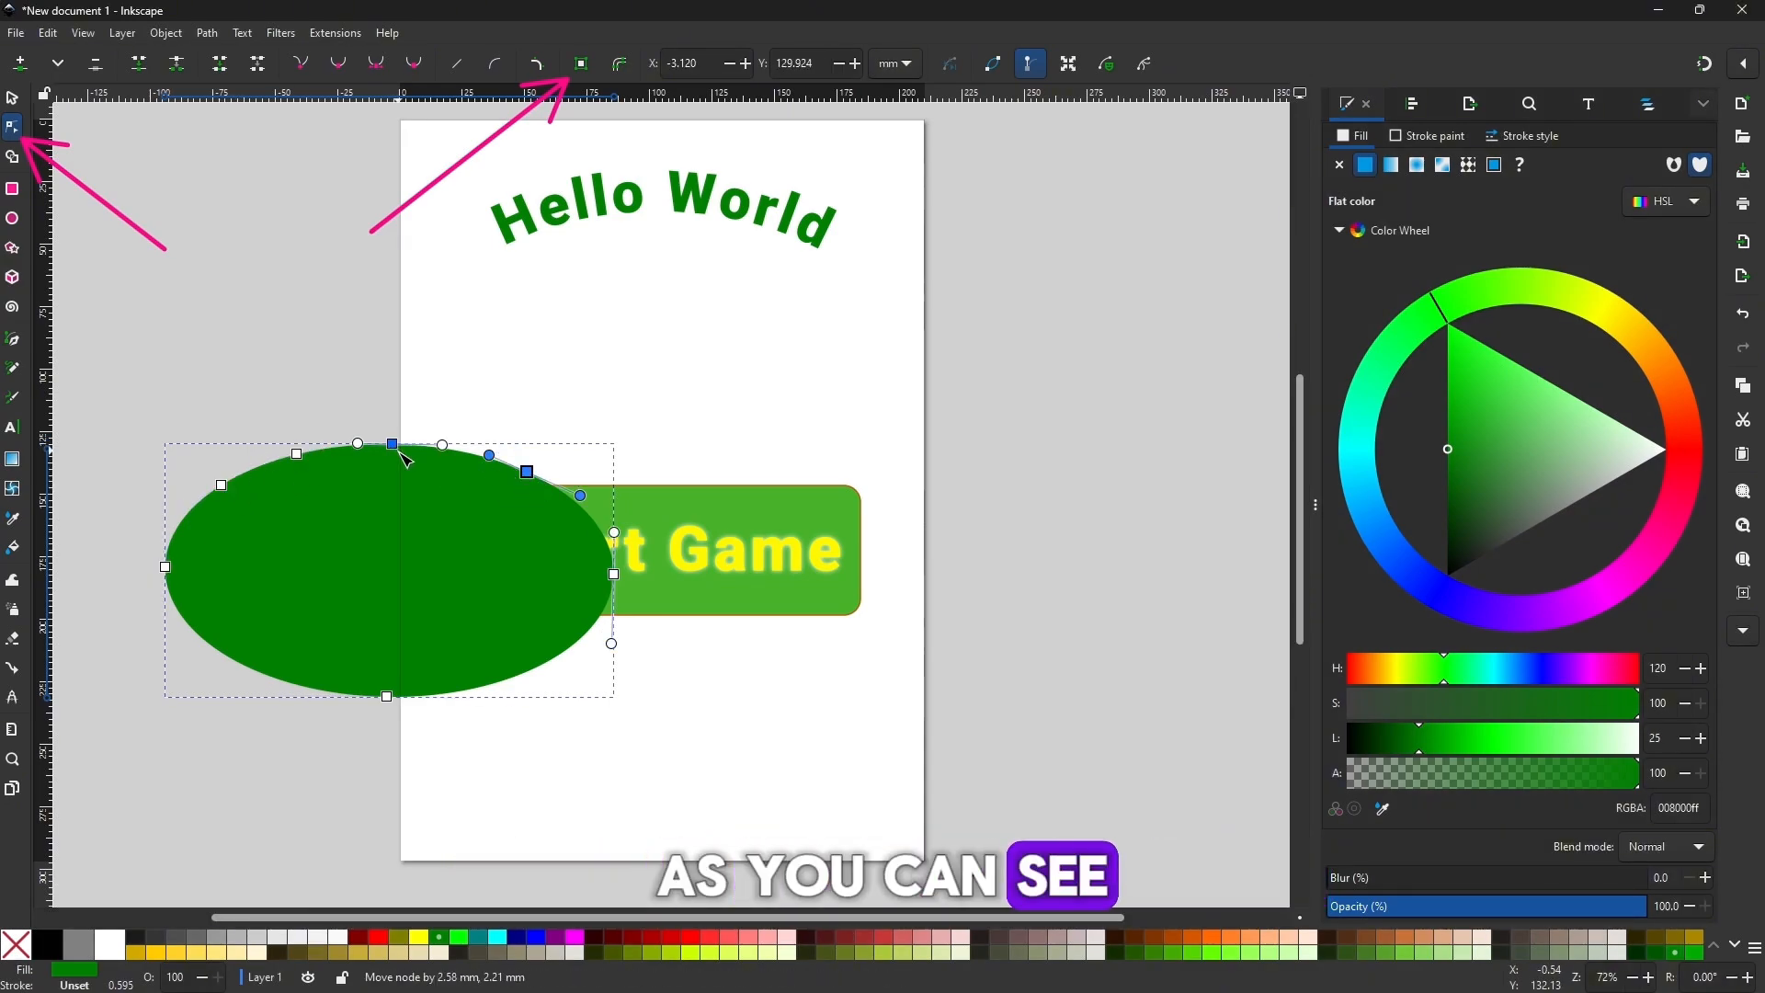
Reshape the path's upper edge into a wave by lowering its middle and right-hand nodes, so that Hello World follows it.
{"action": "mouse_move", "coordinate": [399, 451]}
{"action": "left_mouse_down"}
{"action": "mouse_move", "coordinate": [412, 492]}
{"action": "mouse_move", "coordinate": [408, 458]}
{"action": "left_mouse_up"}
{"action": "mouse_move", "coordinate": [298, 455]}
{"action": "left_mouse_down"}
{"action": "mouse_move", "coordinate": [289, 488]}
{"action": "mouse_move", "coordinate": [258, 448]}
{"action": "mouse_move", "coordinate": [238, 474]}
{"action": "mouse_move", "coordinate": [239, 452]}
{"action": "mouse_move", "coordinate": [287, 471]}
{"action": "left_mouse_up"}
{"action": "left_click_drag", "start_coordinate": [529, 474], "coordinate": [520, 524]}
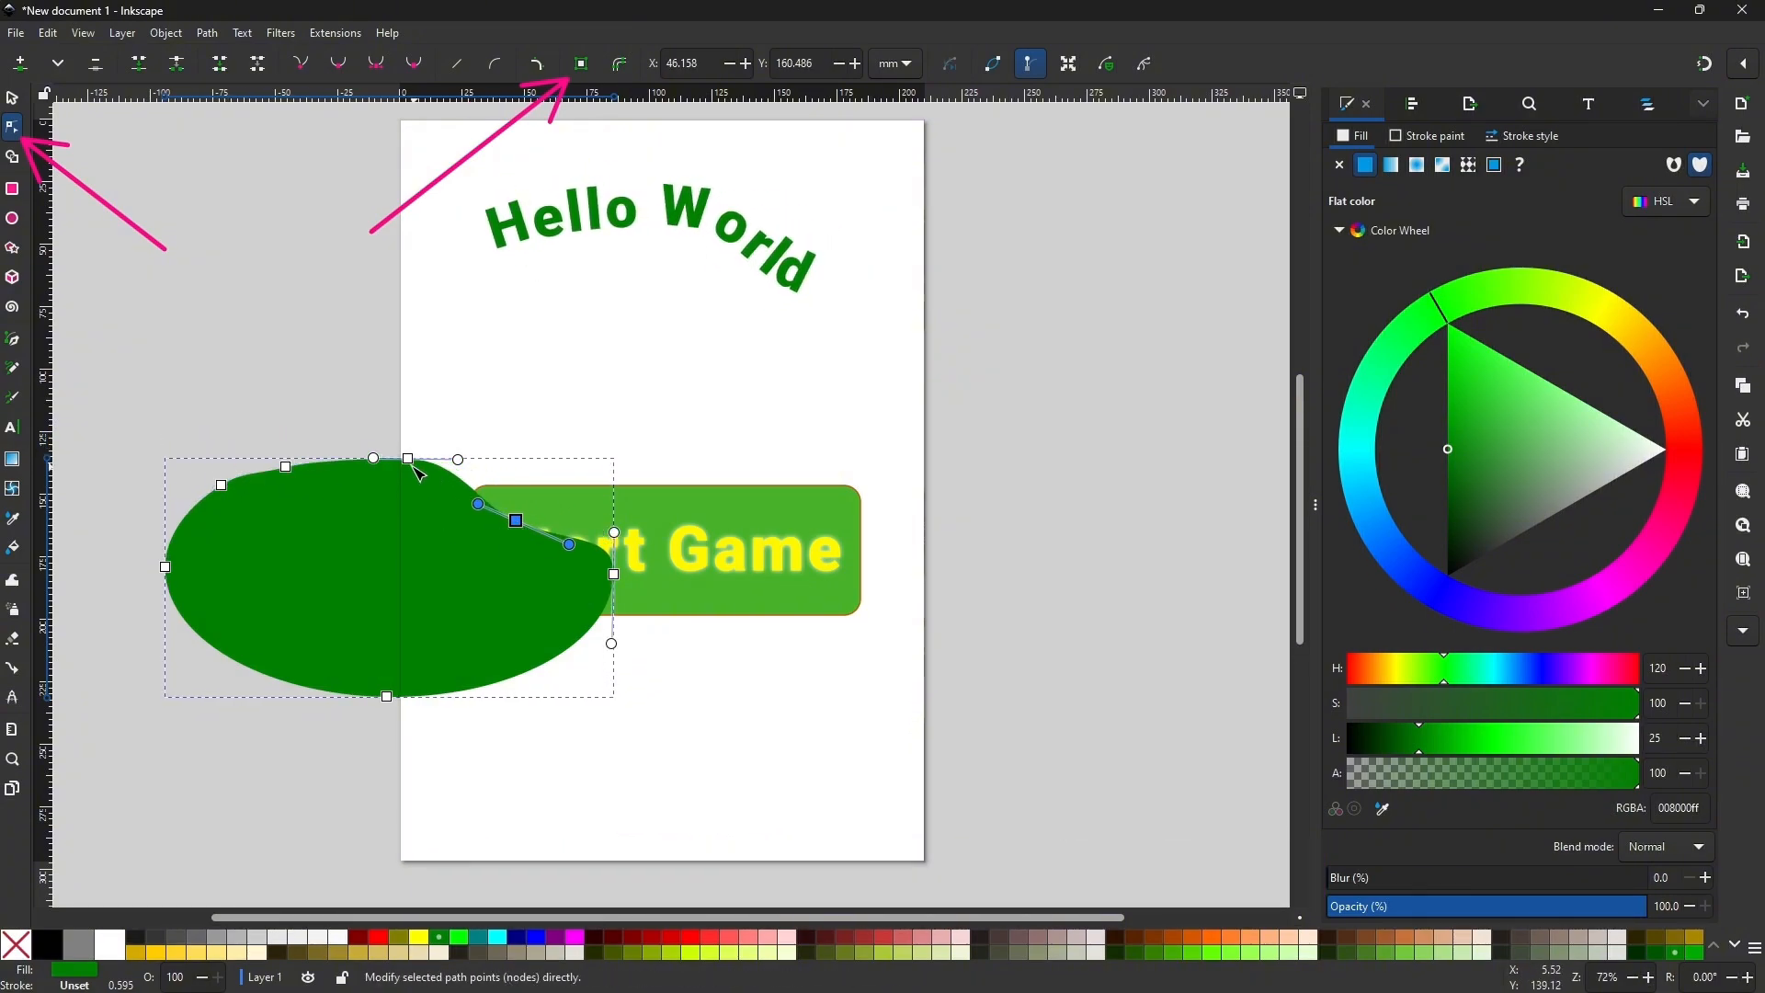
{"action": "left_click_drag", "start_coordinate": [419, 473], "coordinate": [408, 520]}
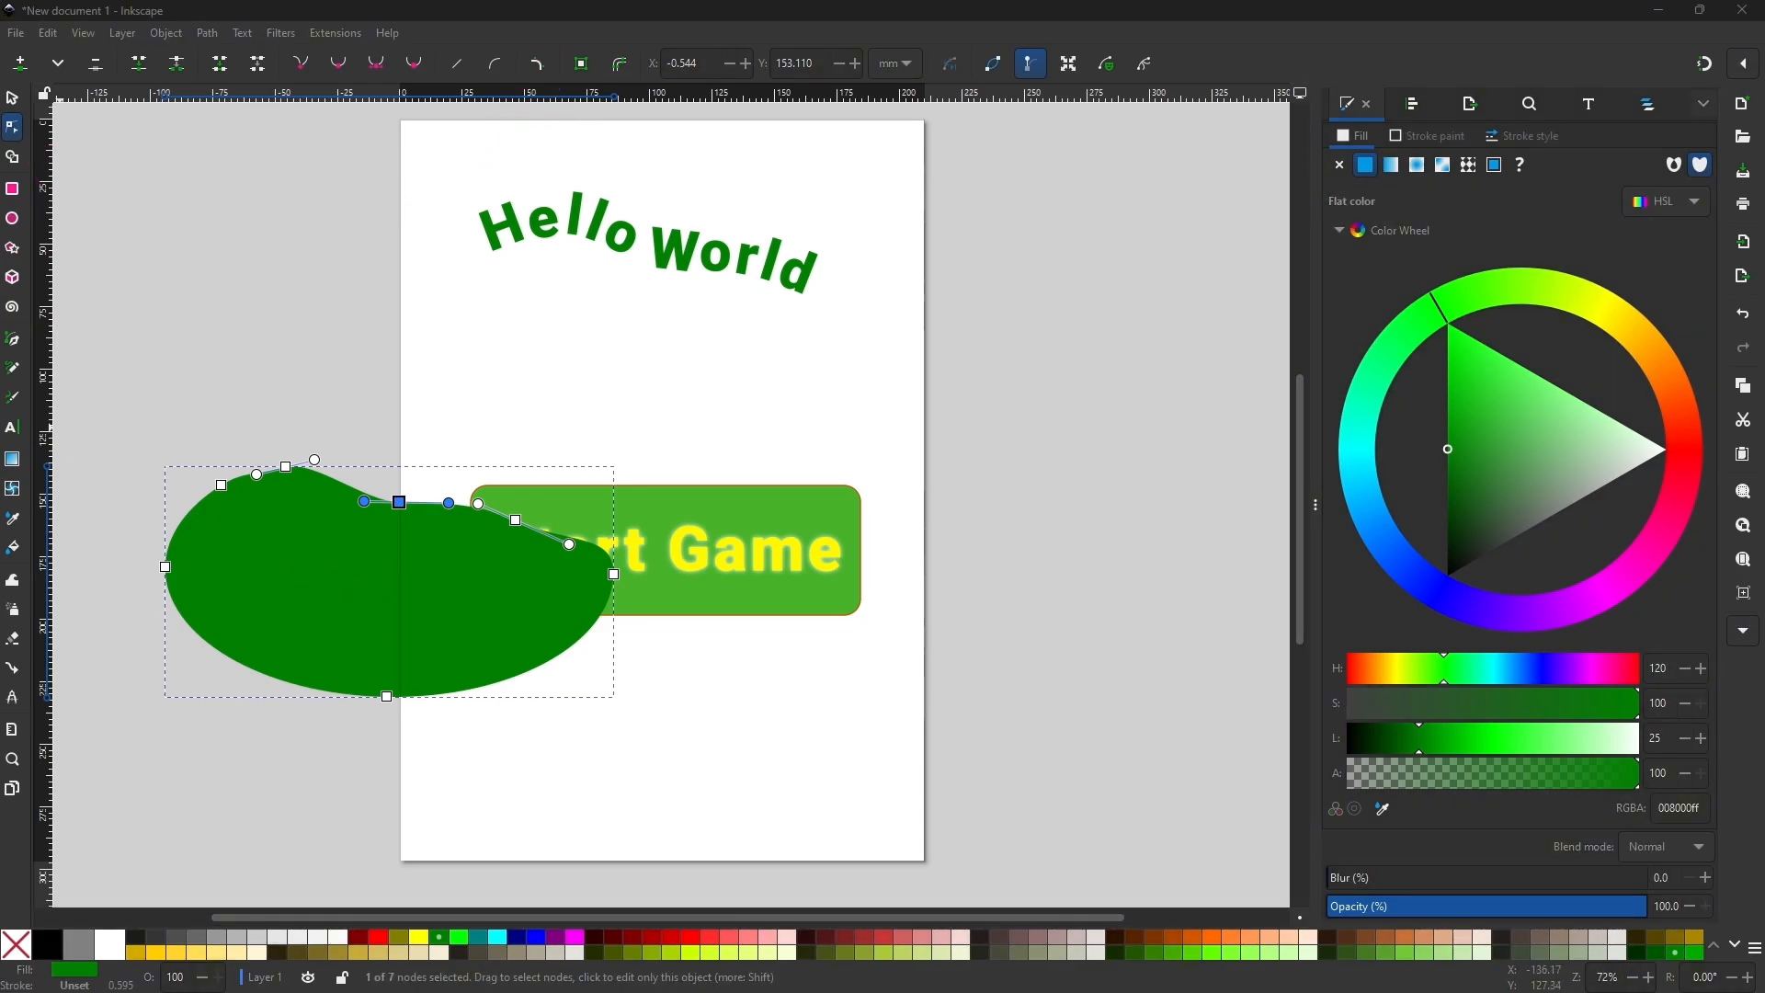
{"action": "left_click", "coordinate": [12, 97]}
{"action": "left_click", "coordinate": [236, 291]}
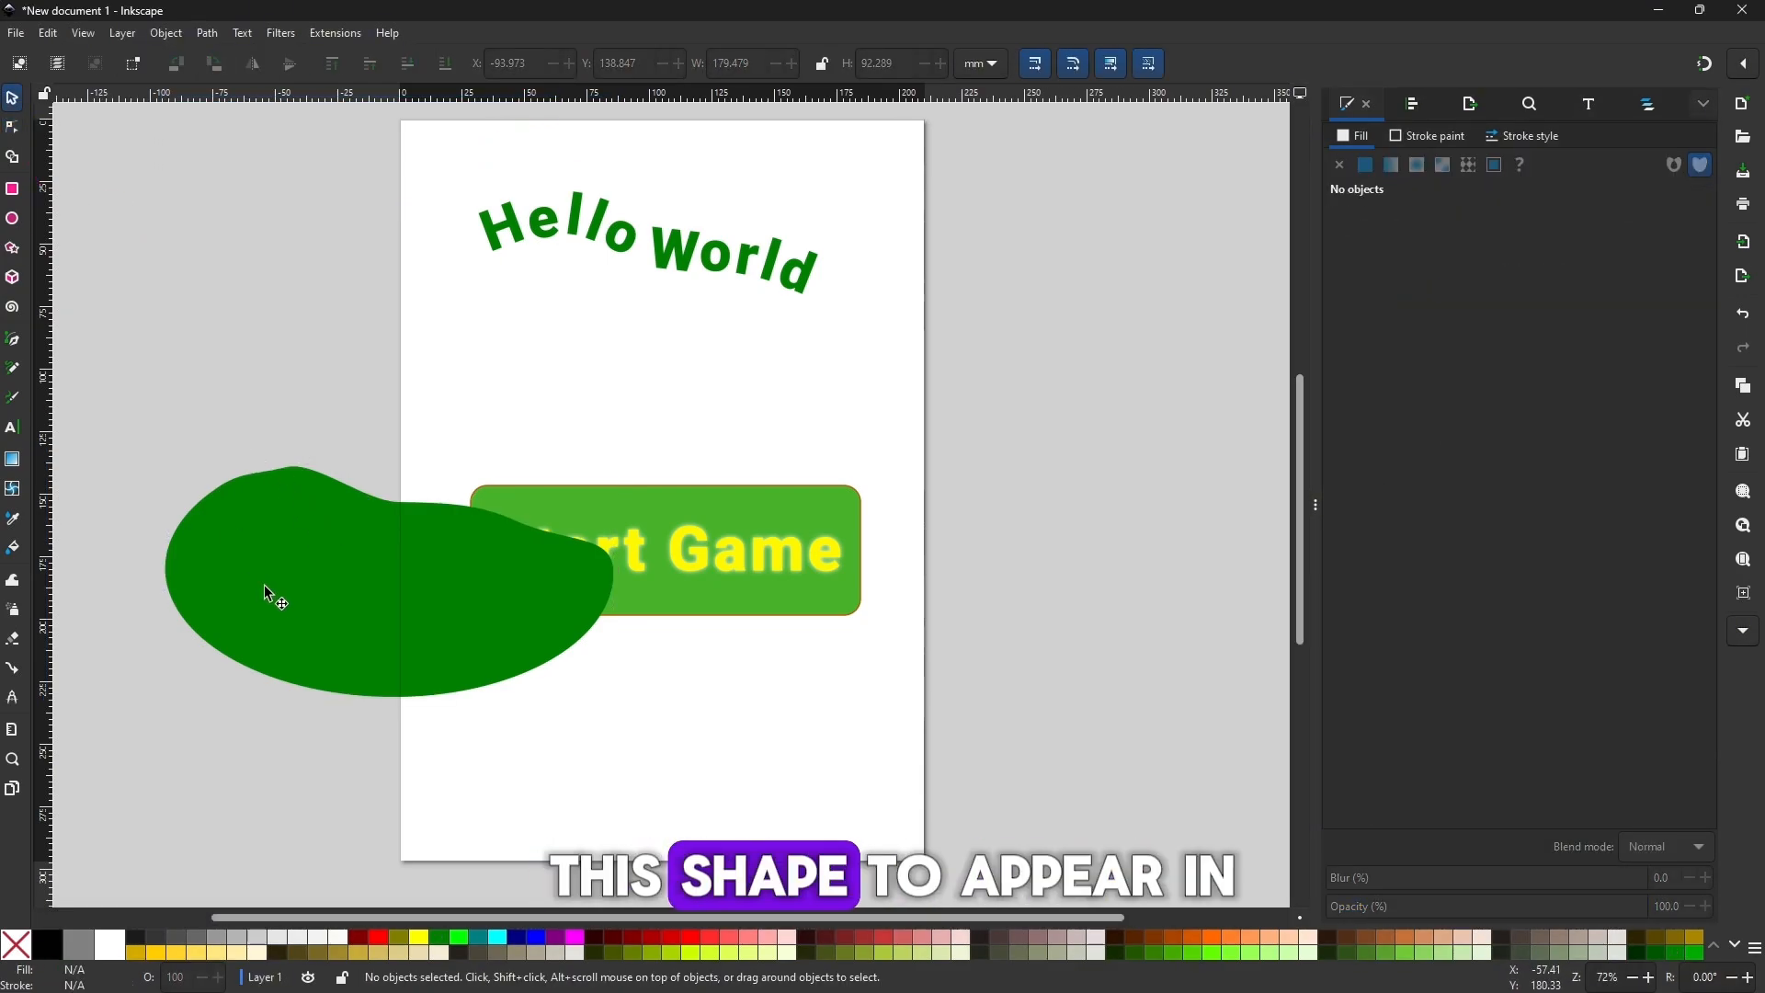
Move the wavy green shape completely off the page, beyond its left edge.
{"action": "left_click", "coordinate": [324, 603]}
{"action": "left_click_drag", "start_coordinate": [324, 603], "coordinate": [427, 612]}
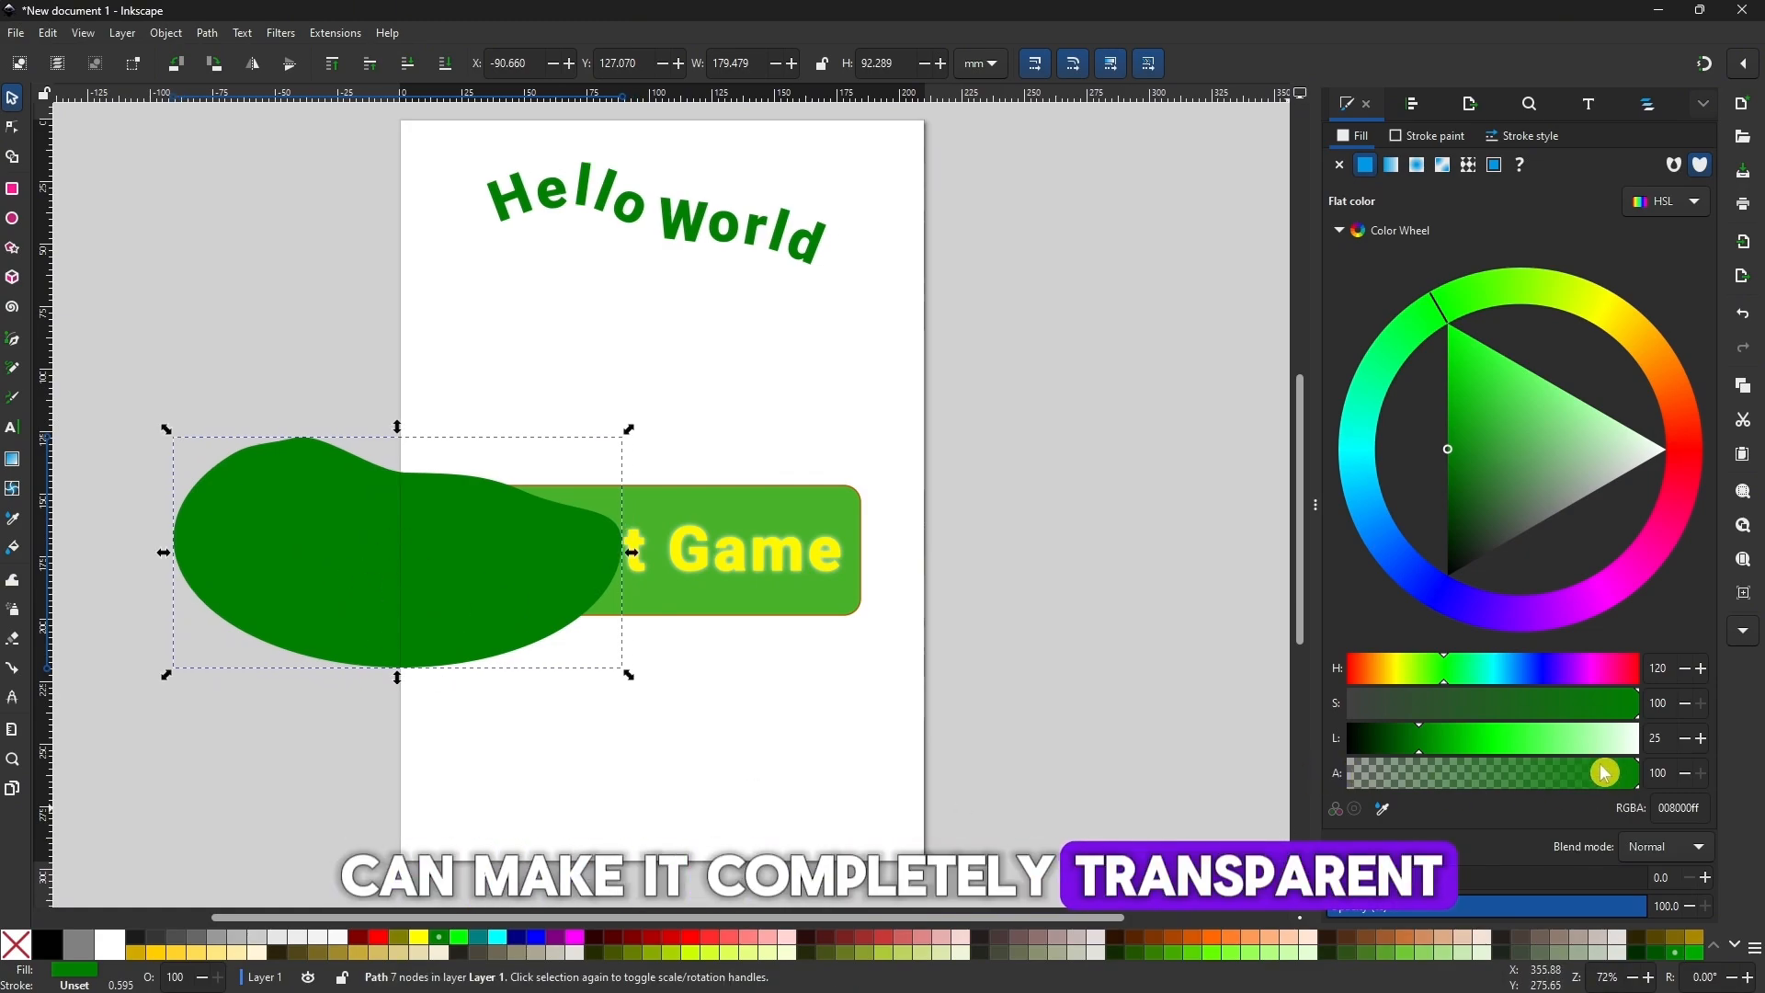
{"action": "left_click_drag", "start_coordinate": [1605, 772], "coordinate": [1722, 744]}
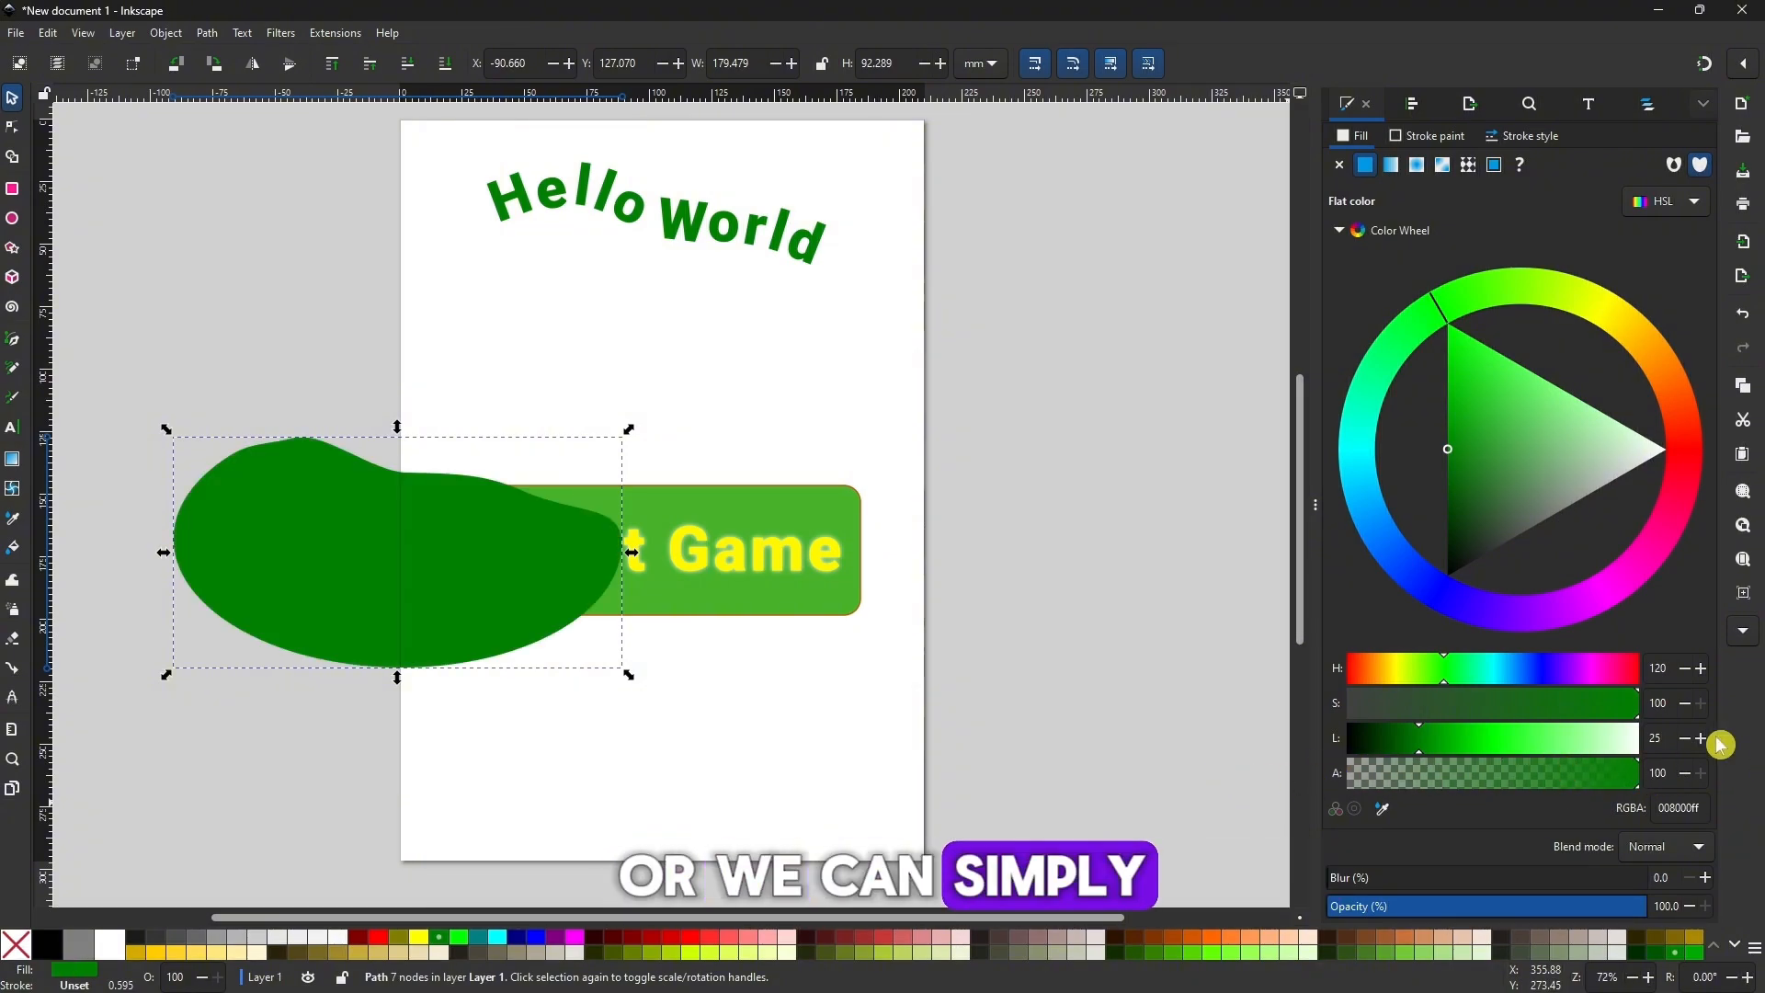
{"action": "left_click", "coordinate": [754, 310]}
{"action": "left_click_drag", "start_coordinate": [381, 557], "coordinate": [155, 586]}
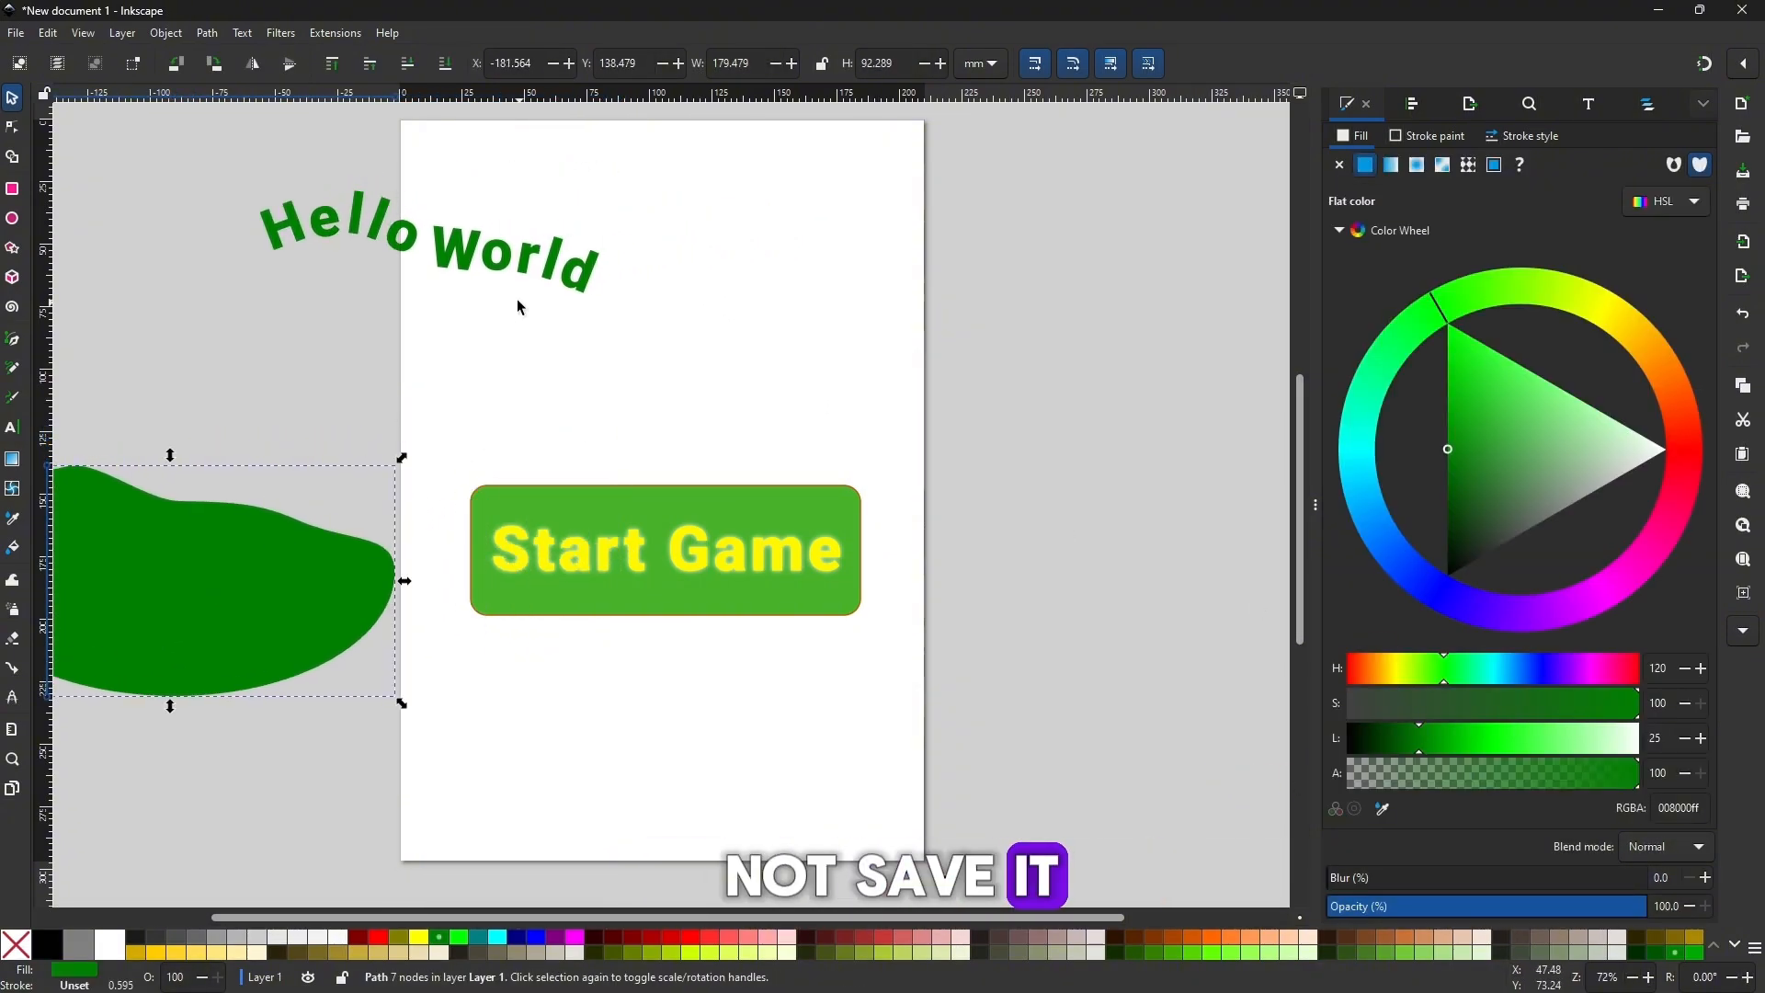
Move the curved Hello World text back onto the page, just above the Start Game button.
{"action": "left_click", "coordinate": [510, 255]}
{"action": "left_click_drag", "start_coordinate": [511, 255], "coordinate": [738, 382]}
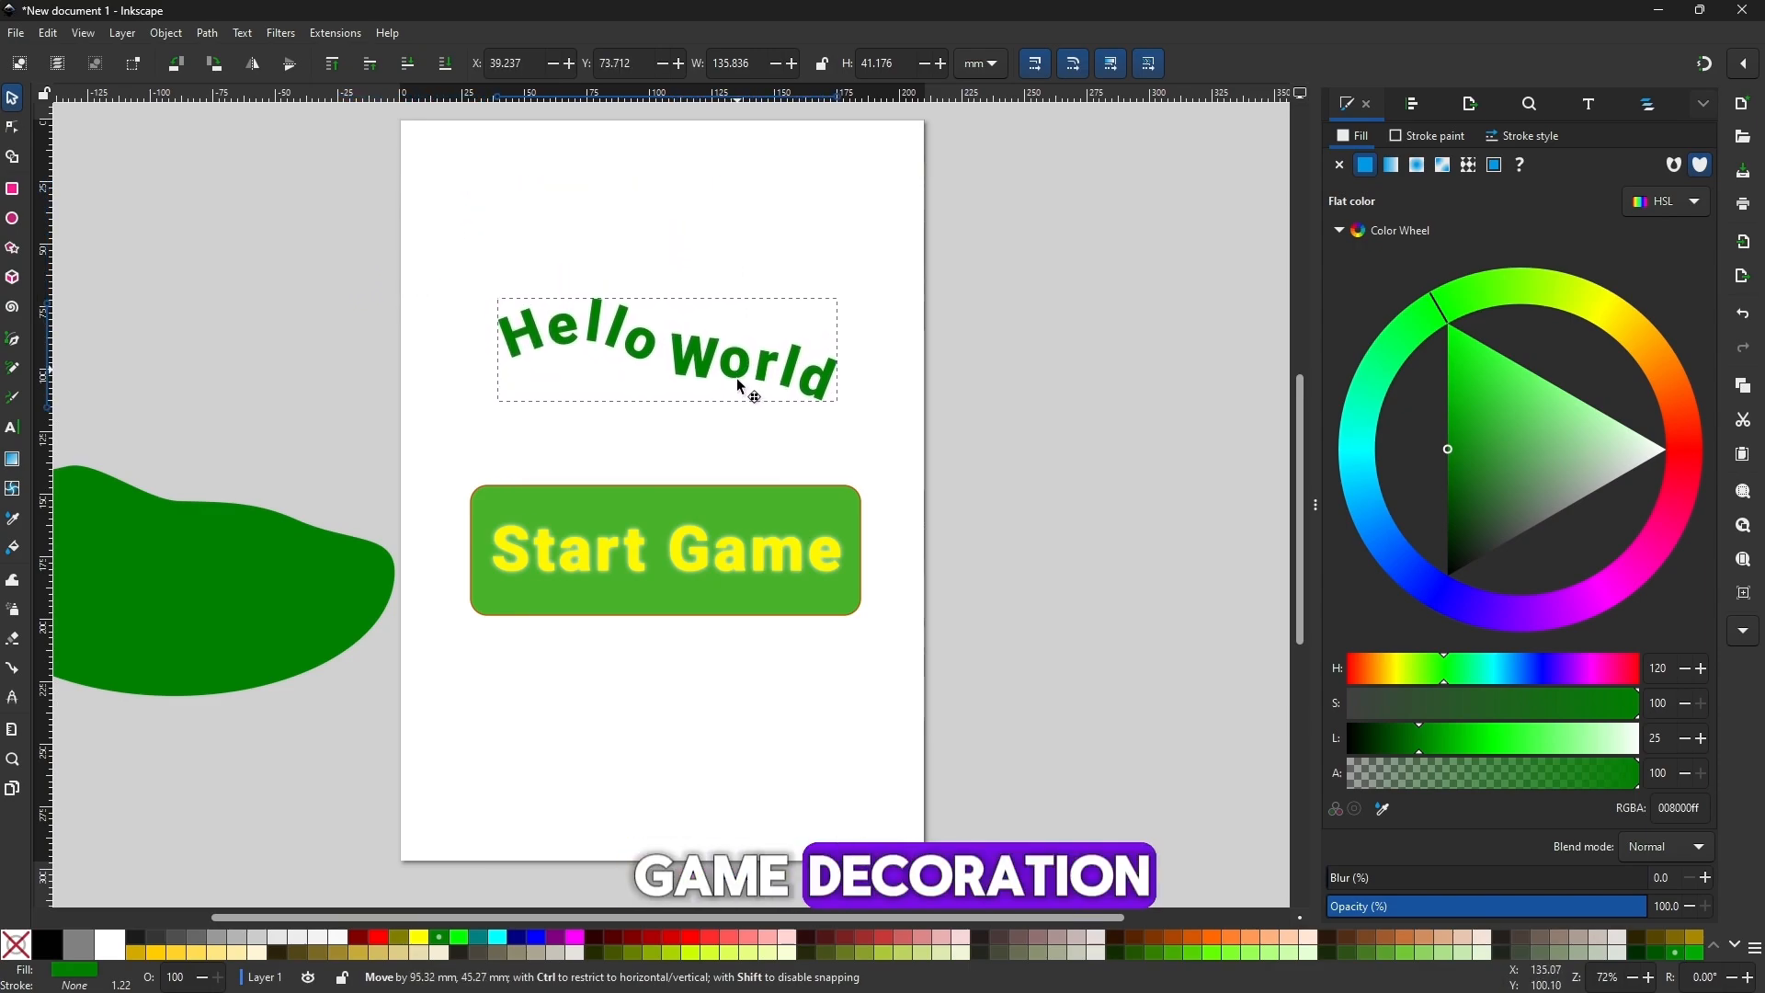
{"action": "key", "text": "Escape"}
Open the curved text for editing and select all the characters of Hello World.
{"action": "double_click", "coordinate": [742, 421]}
{"action": "left_click_drag", "start_coordinate": [843, 440], "coordinate": [488, 393]}
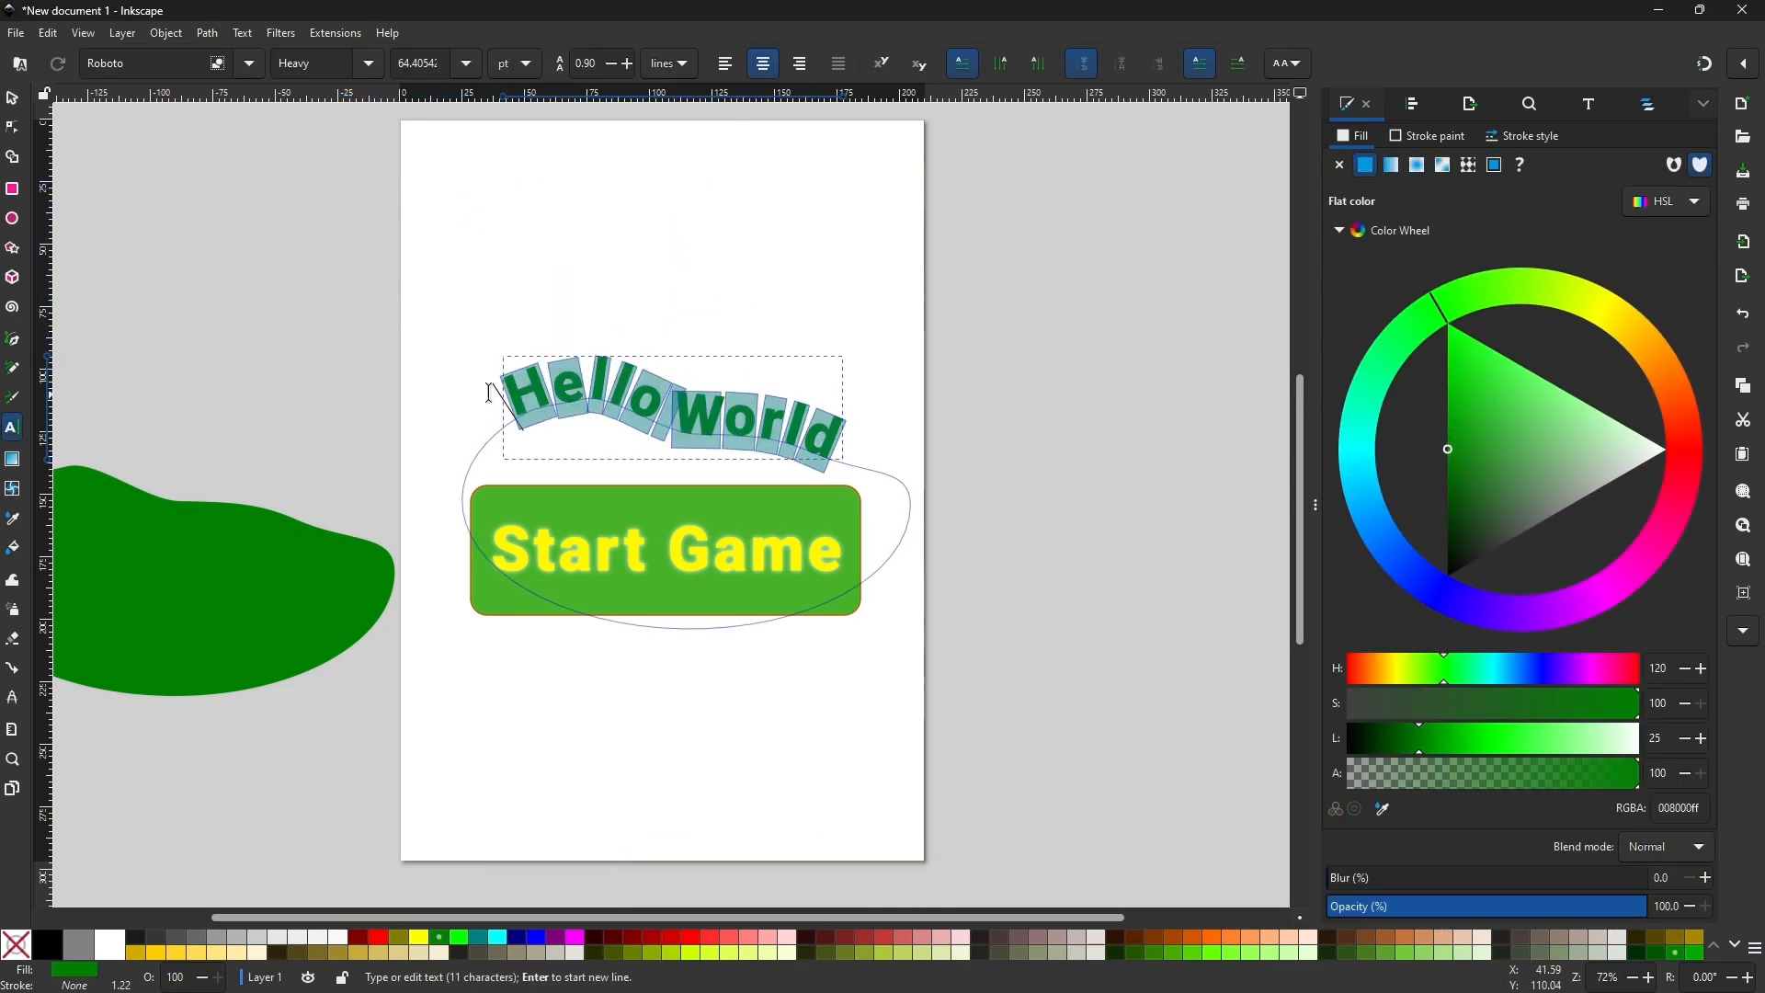